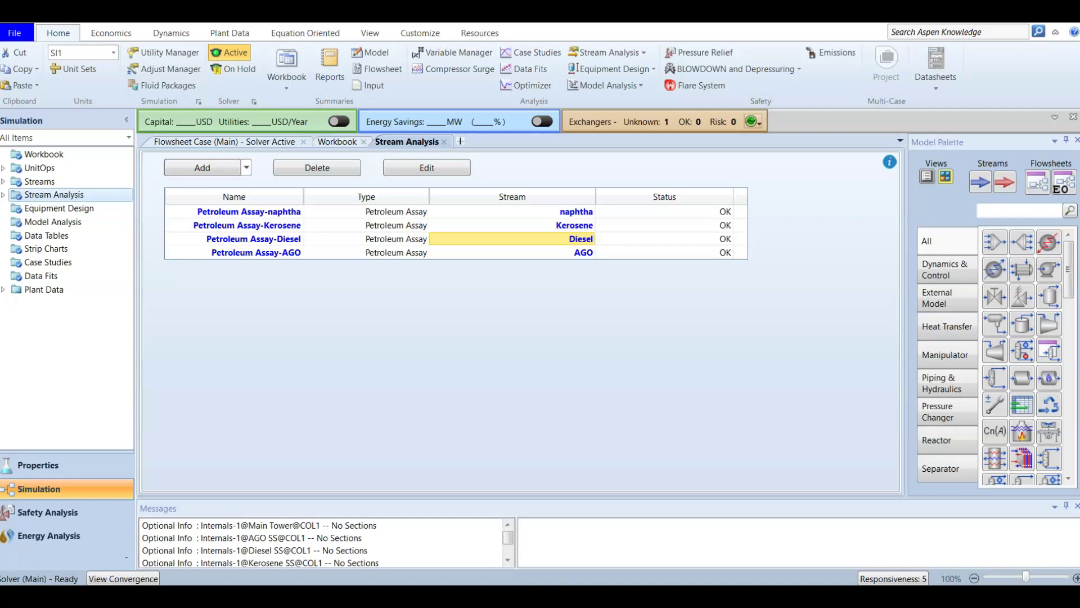
Return to the main flowsheet and move the naphtha stream up, farther from the Kerosene stream.
click(224, 142)
click(645, 220)
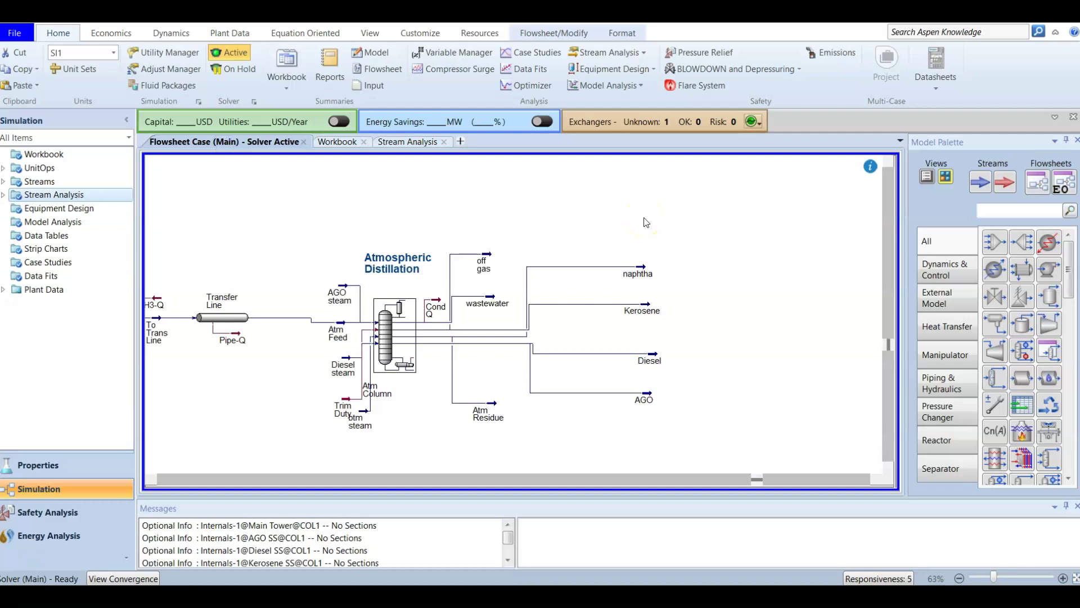
drag(641, 270, 663, 243)
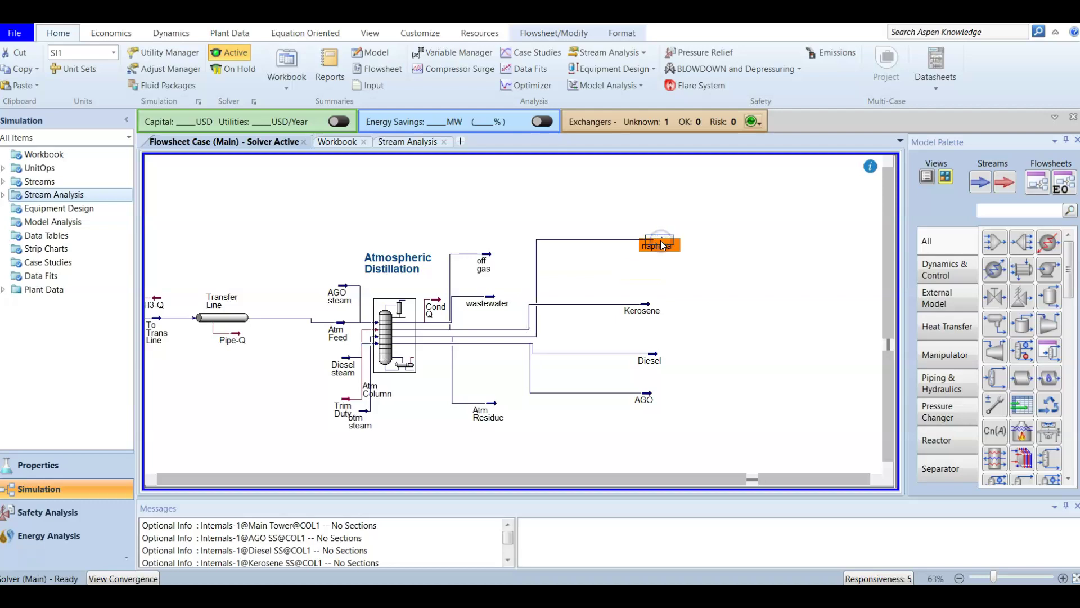
click(651, 202)
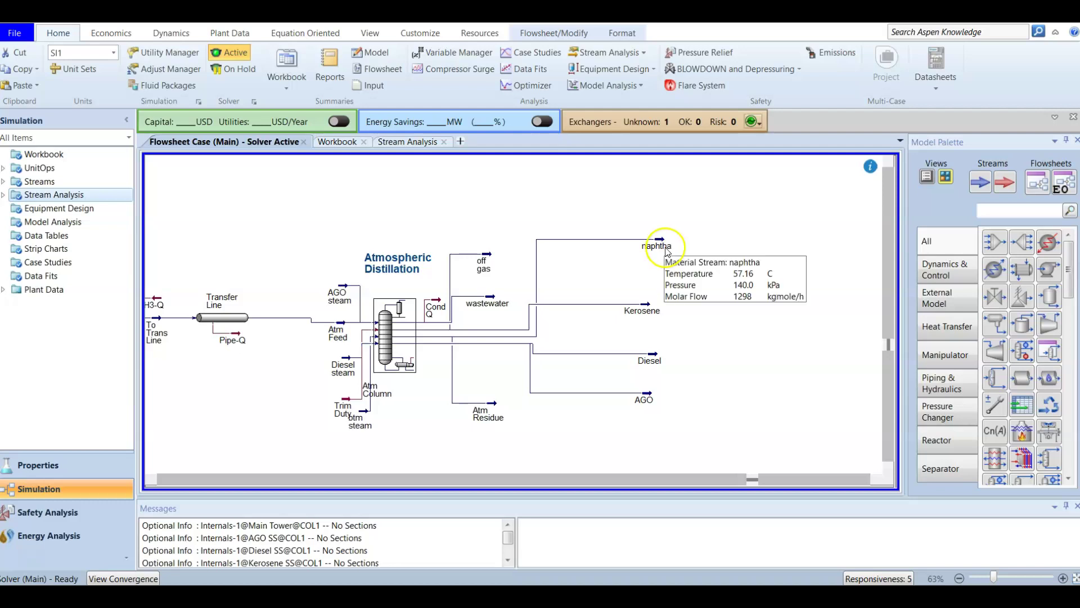
click(678, 285)
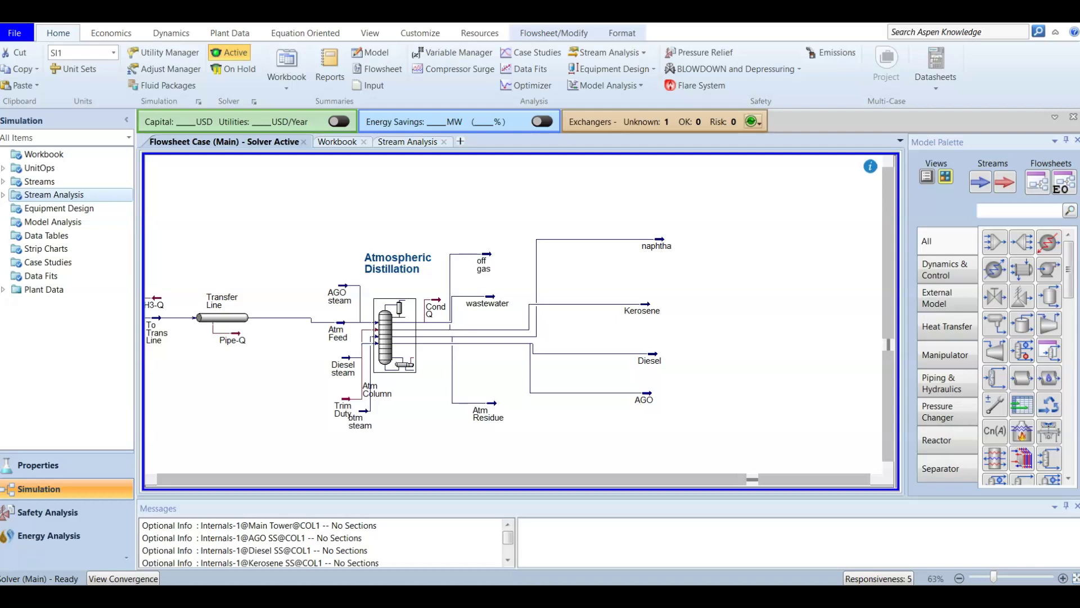
Open the Atm Column's Monitor page and sort its specifications so the active ones are listed first.
click(397, 354)
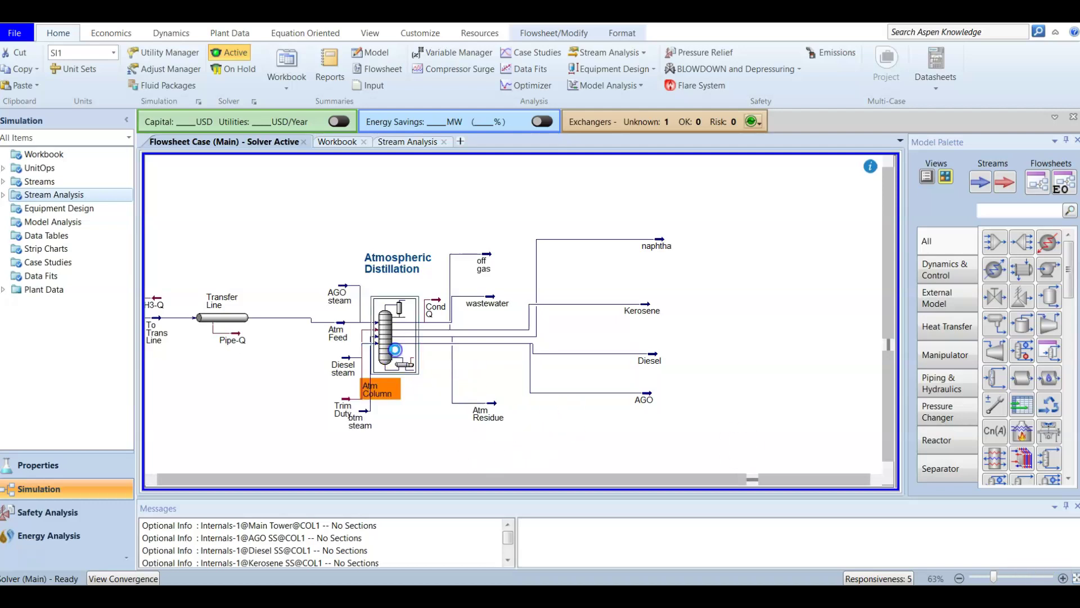
double_click(397, 354)
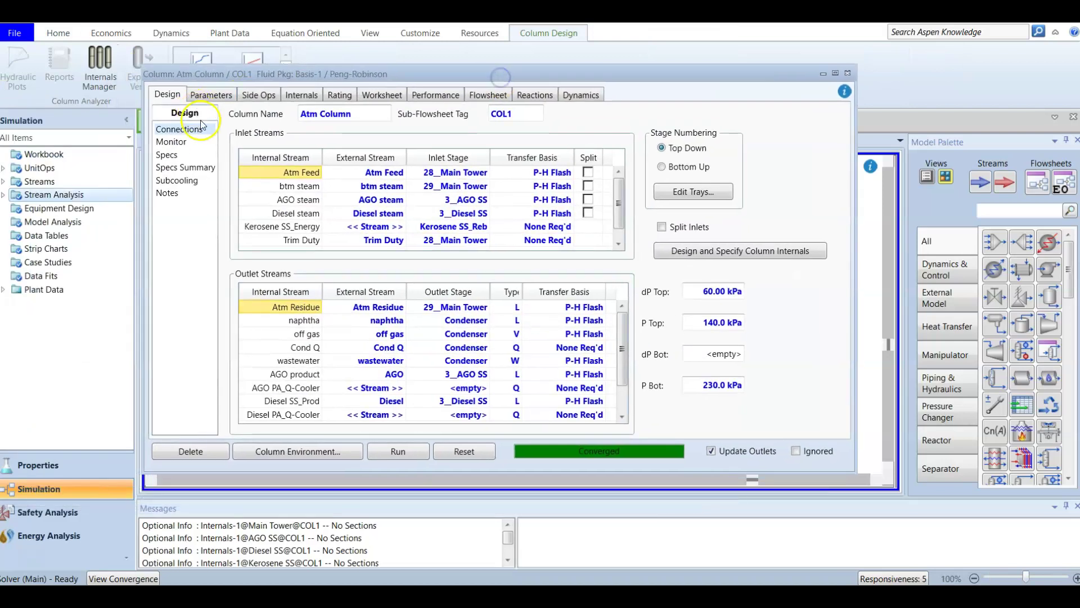
click(189, 142)
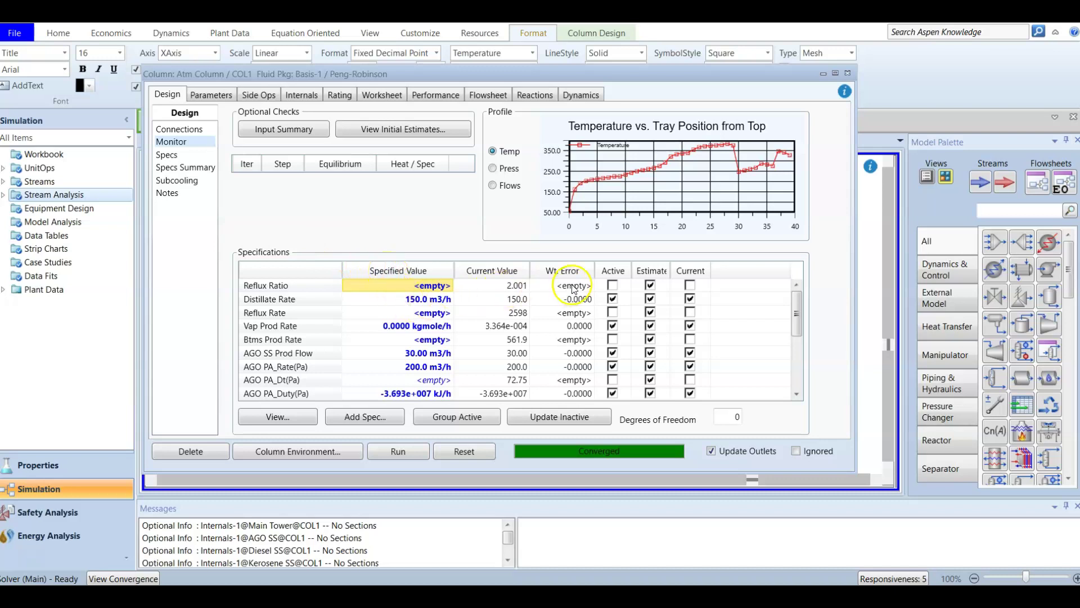
click(612, 271)
click(613, 272)
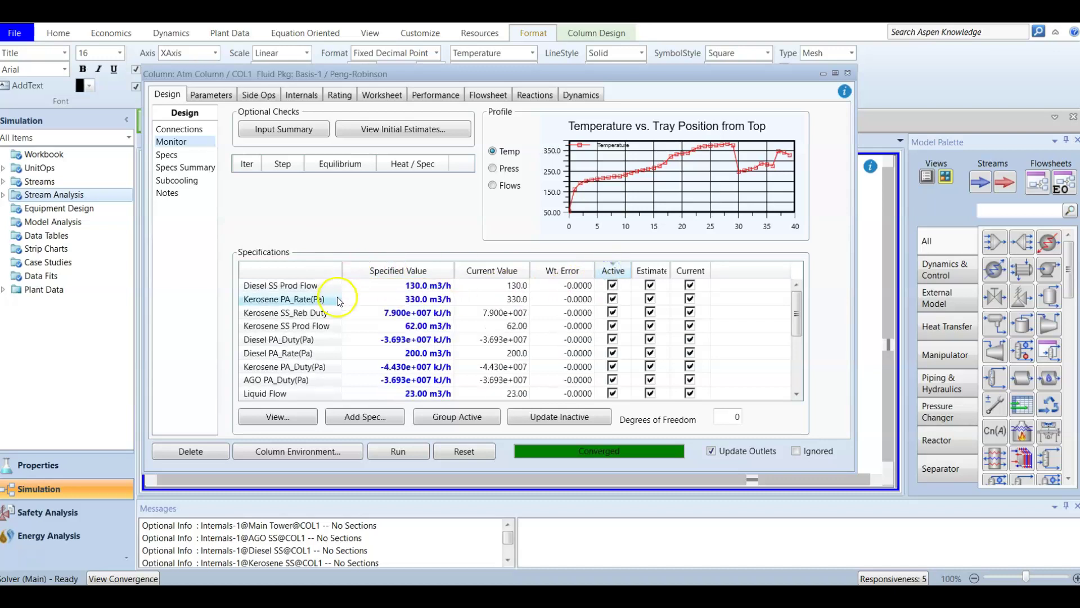
Review the Atm Column's active and inactive specifications, including the product flow, pump-around and distillate rate entries.
mouse_move(377, 350)
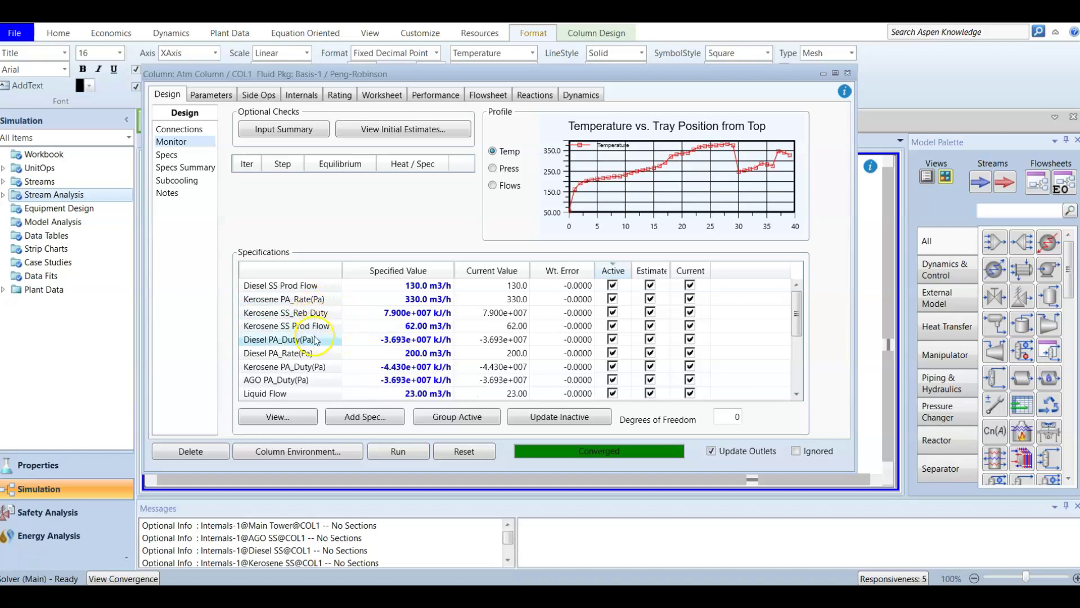
scroll(309, 347, down, 2)
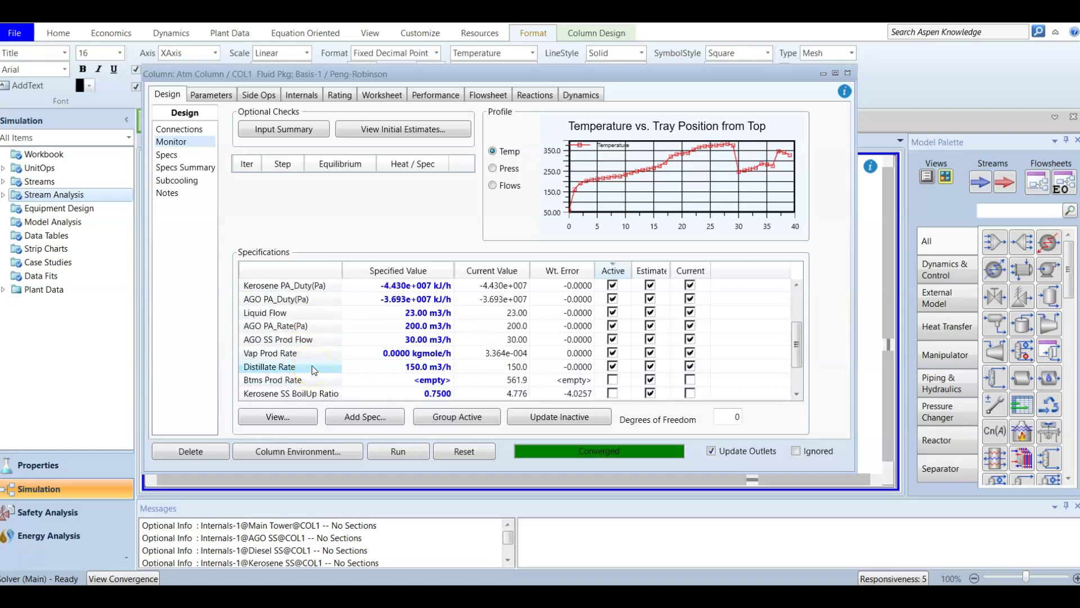
click(314, 370)
scroll(314, 370, down, 1)
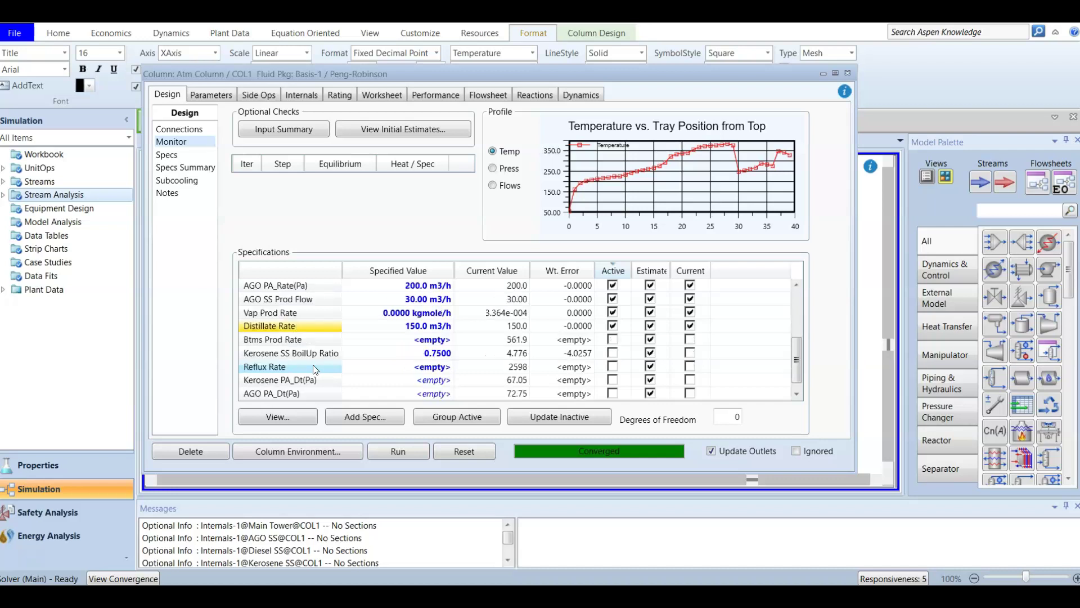
click(319, 371)
scroll(322, 383, down, 1)
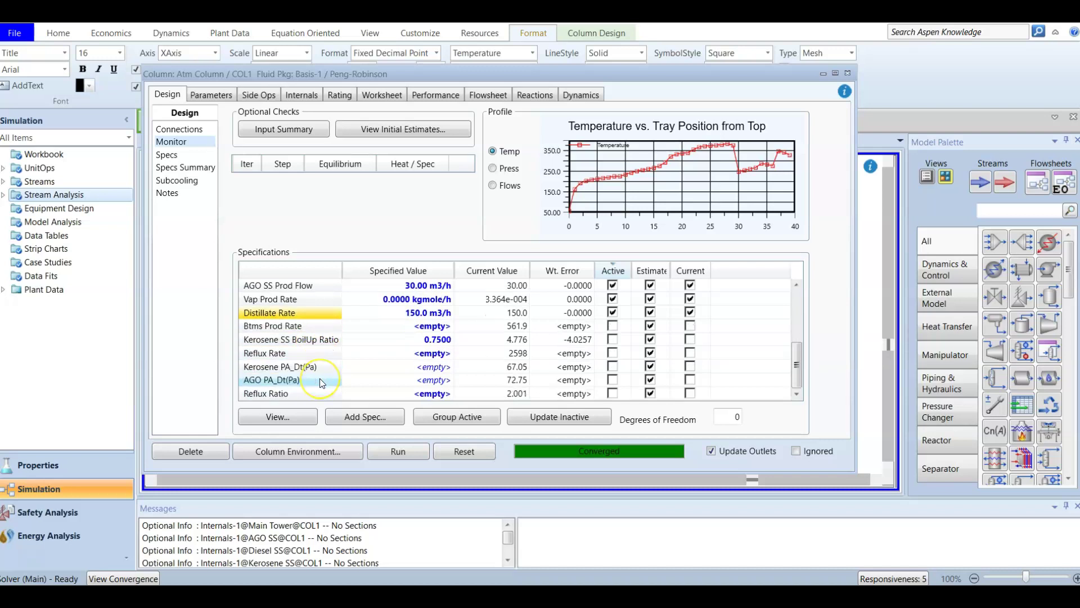
scroll(319, 378, up, 5)
Deactivate the Diesel SS Prod Flow specification and list the active specifications first again.
click(297, 296)
click(298, 287)
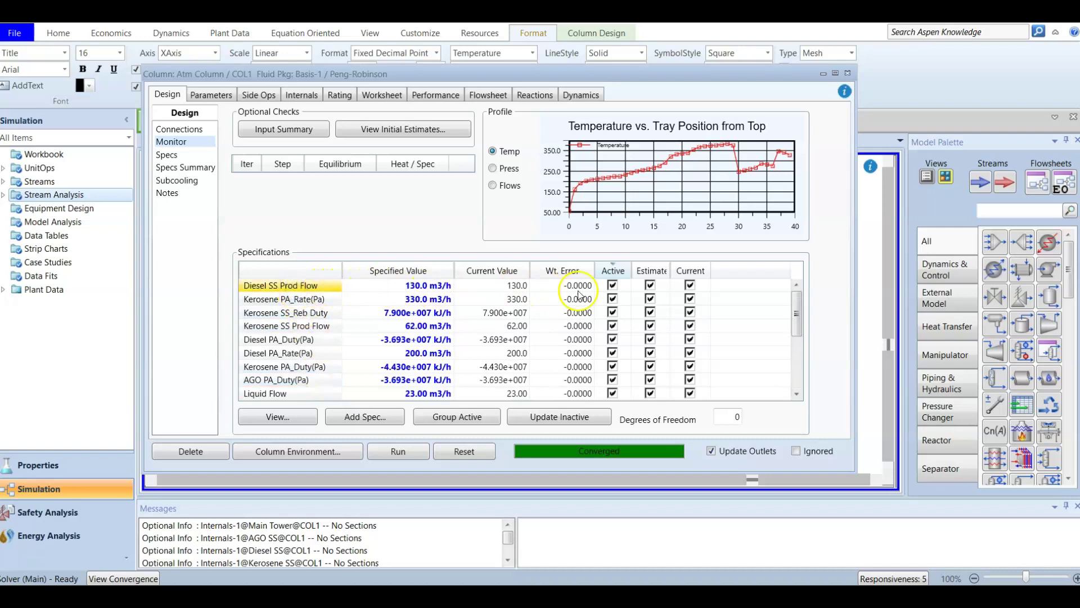
click(613, 285)
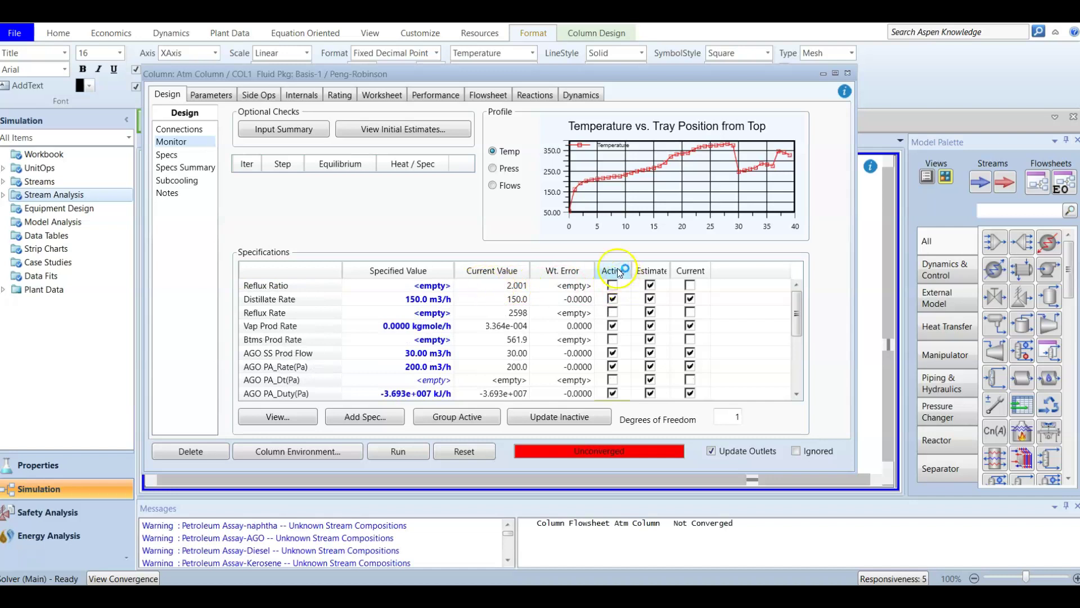
click(617, 270)
click(617, 270)
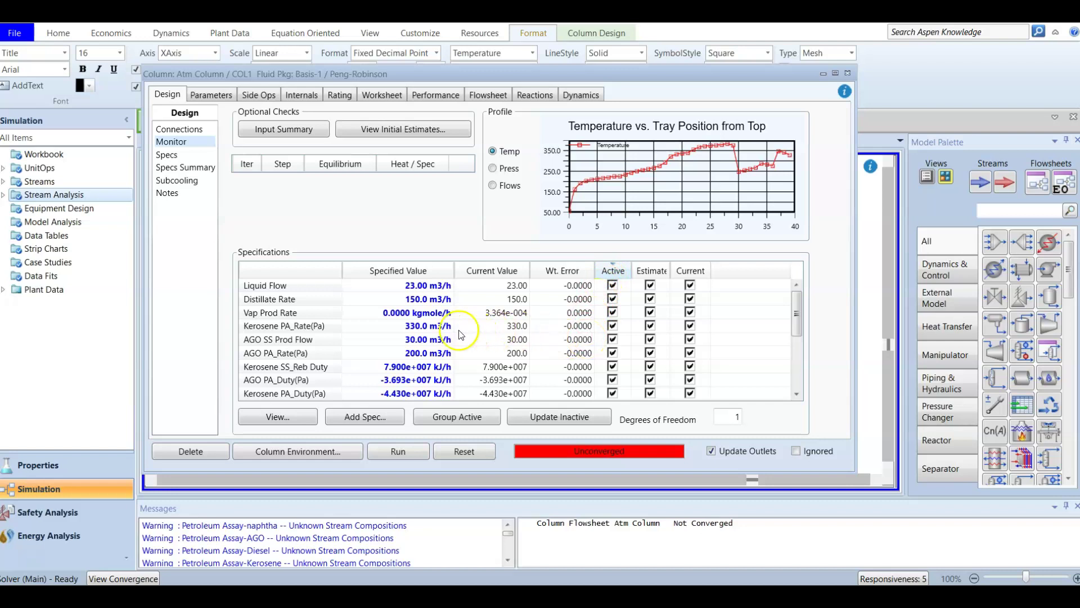
Deactivate the Distillate Rate specification and re-sort the list with the active specifications first.
mouse_move(458, 332)
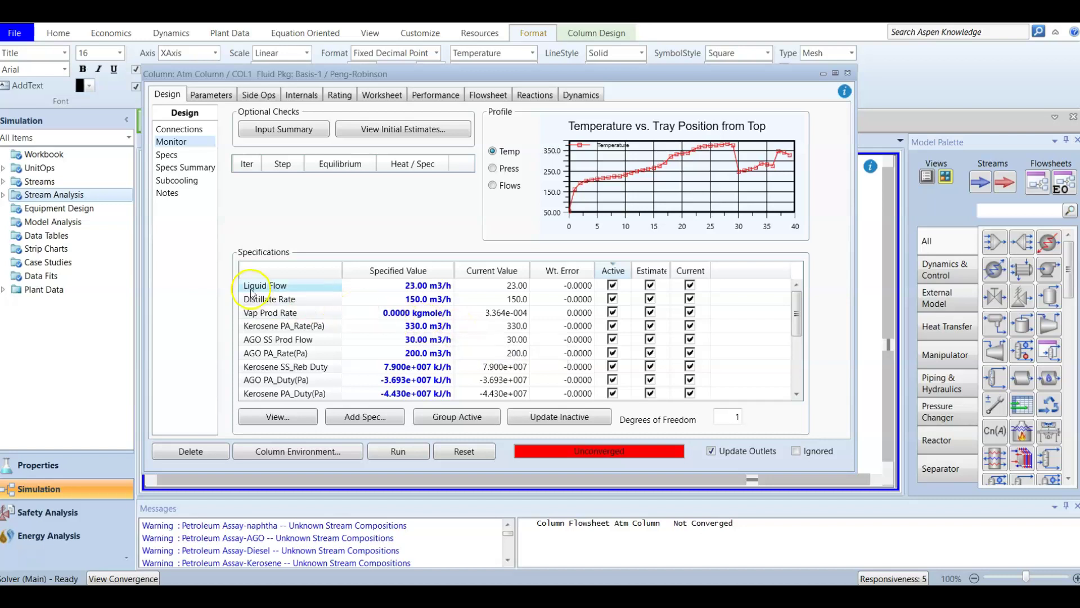
click(413, 297)
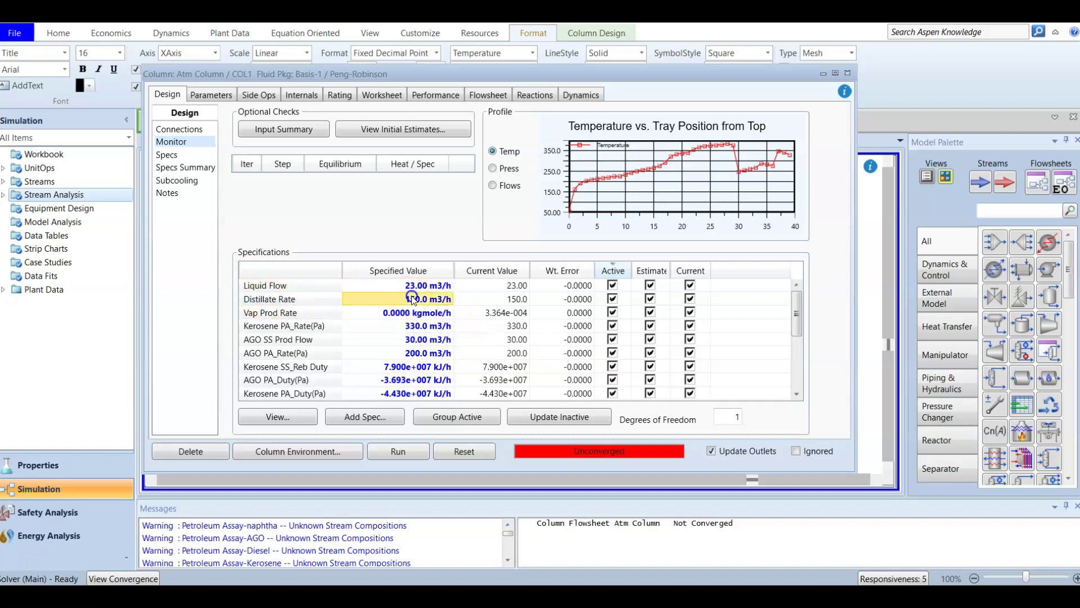
click(612, 298)
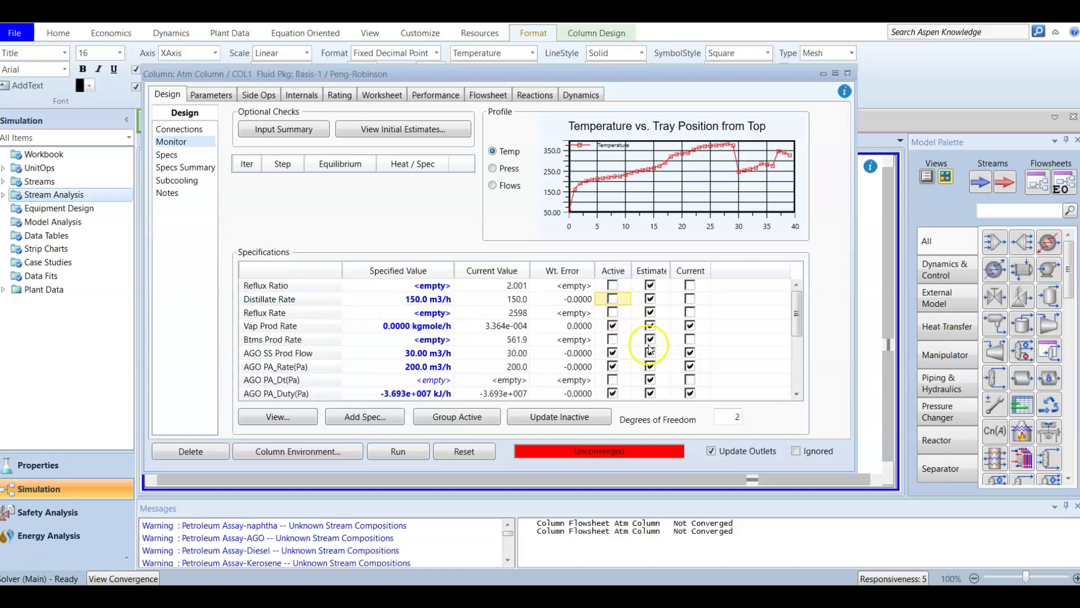
click(612, 271)
click(613, 271)
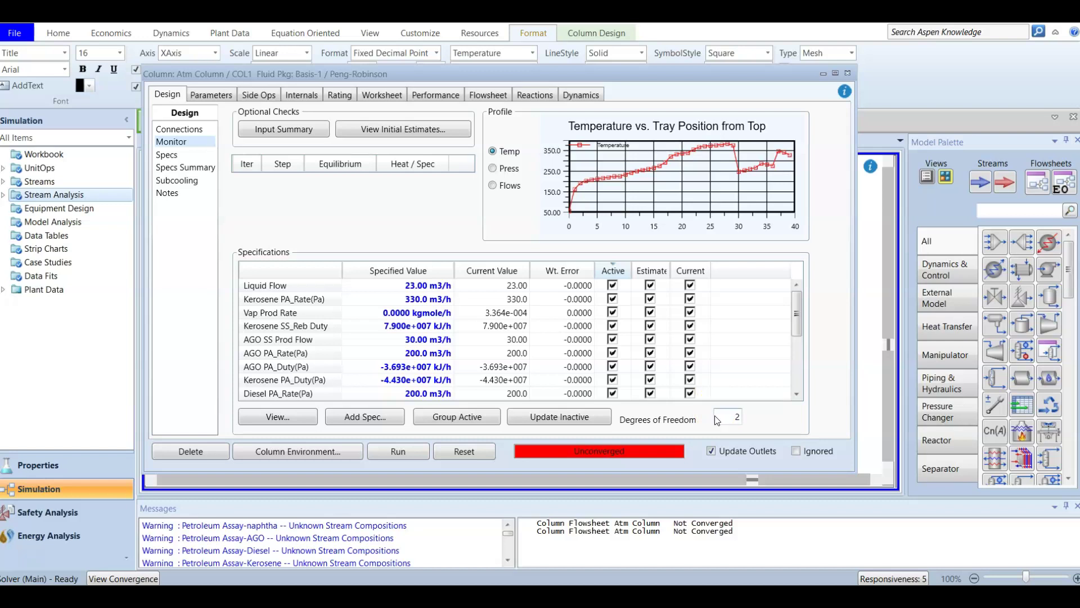
Add a Column Cut Point specification to the column and name it Naphtha CP.
click(396, 419)
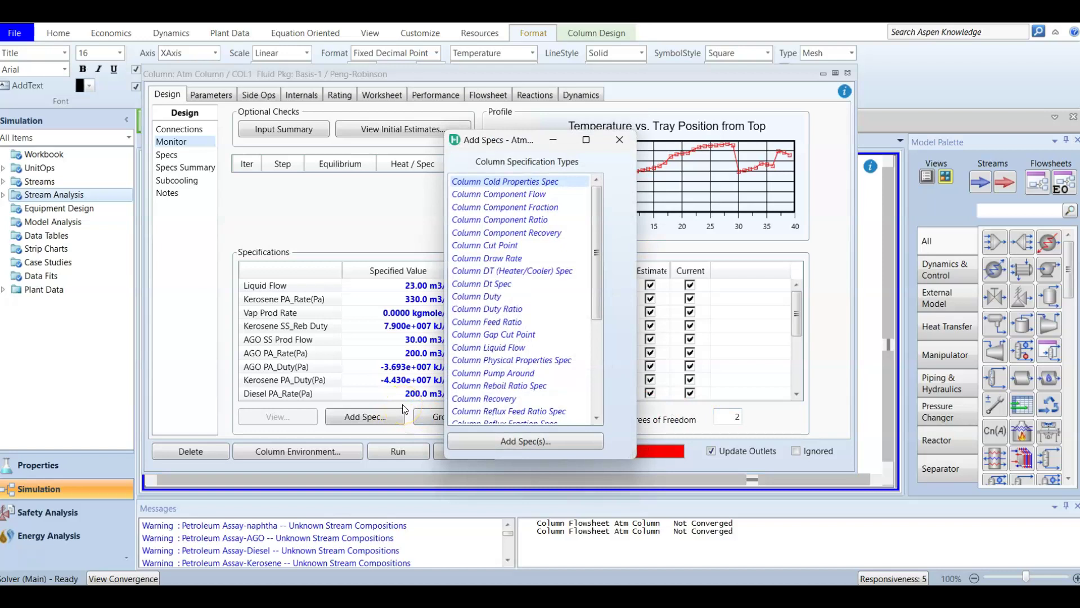
click(498, 245)
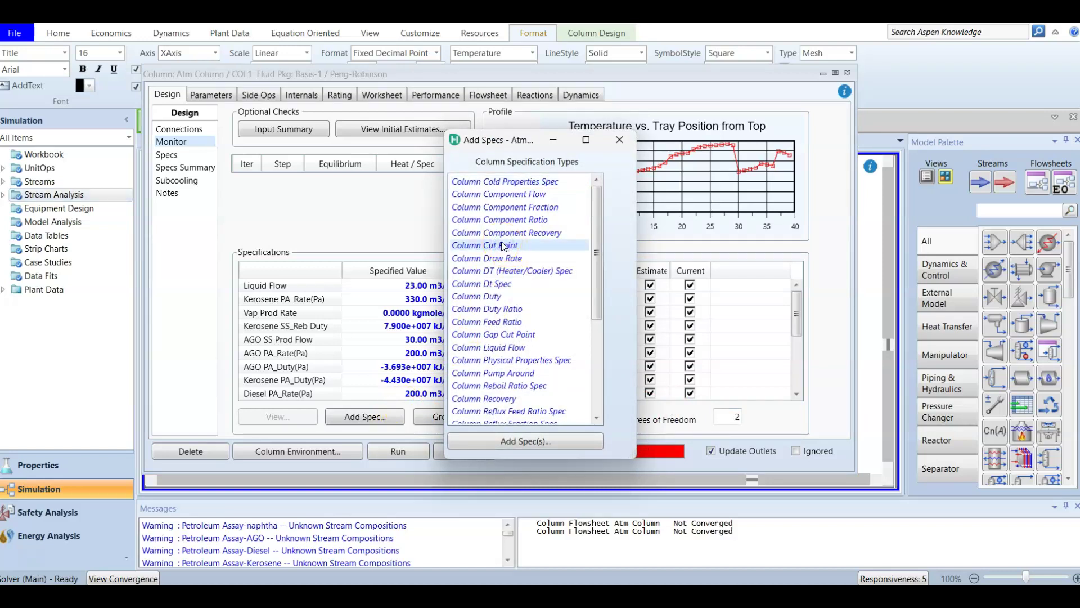
click(544, 441)
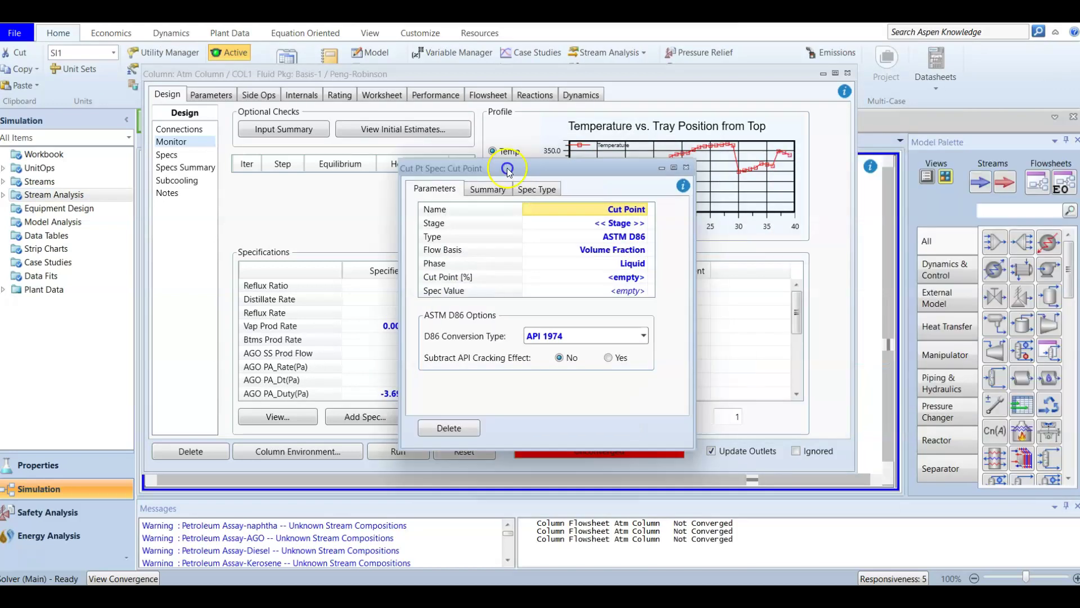
drag(426, 161, 424, 148)
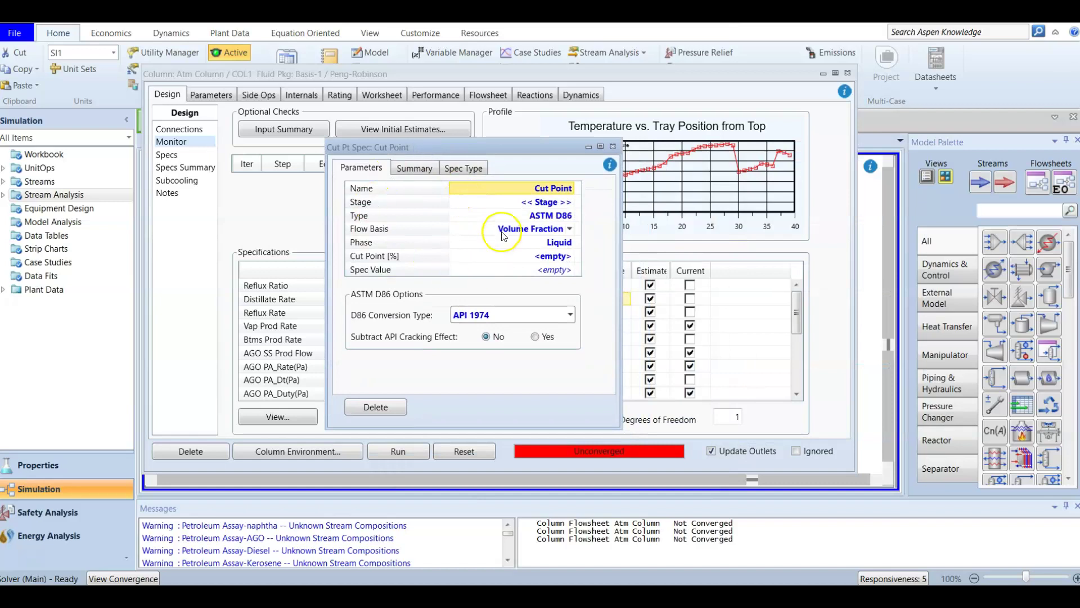
click(556, 190)
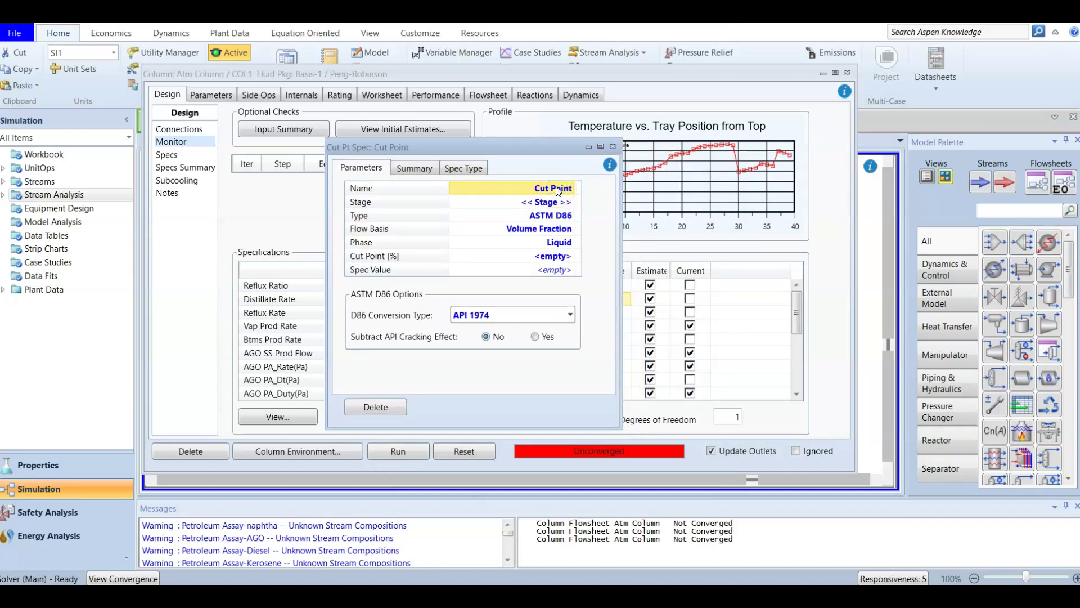
text(Naphtha)
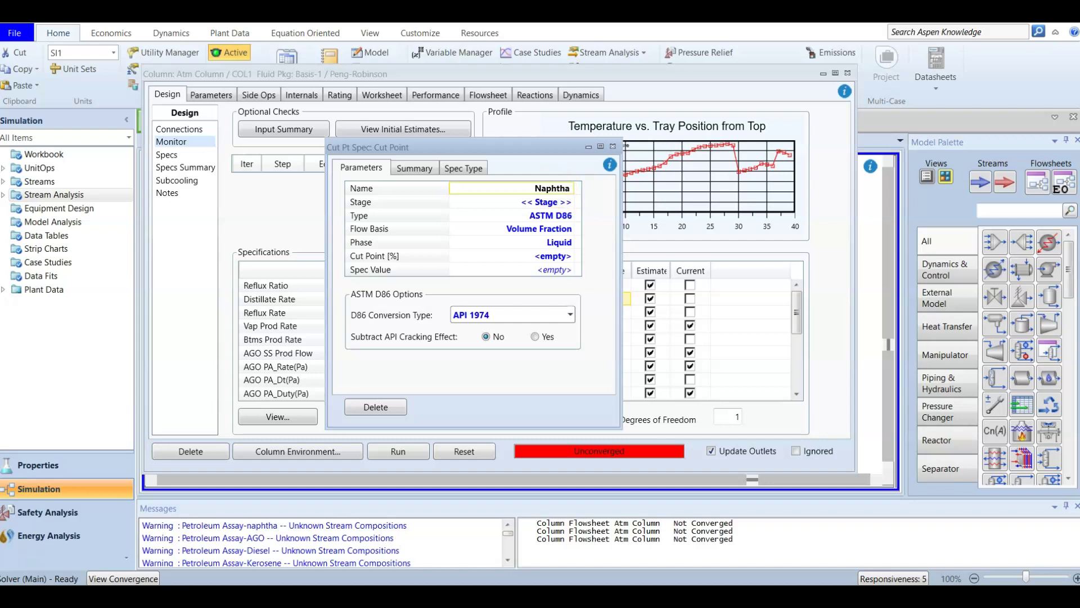
text( CP)
key(Return)
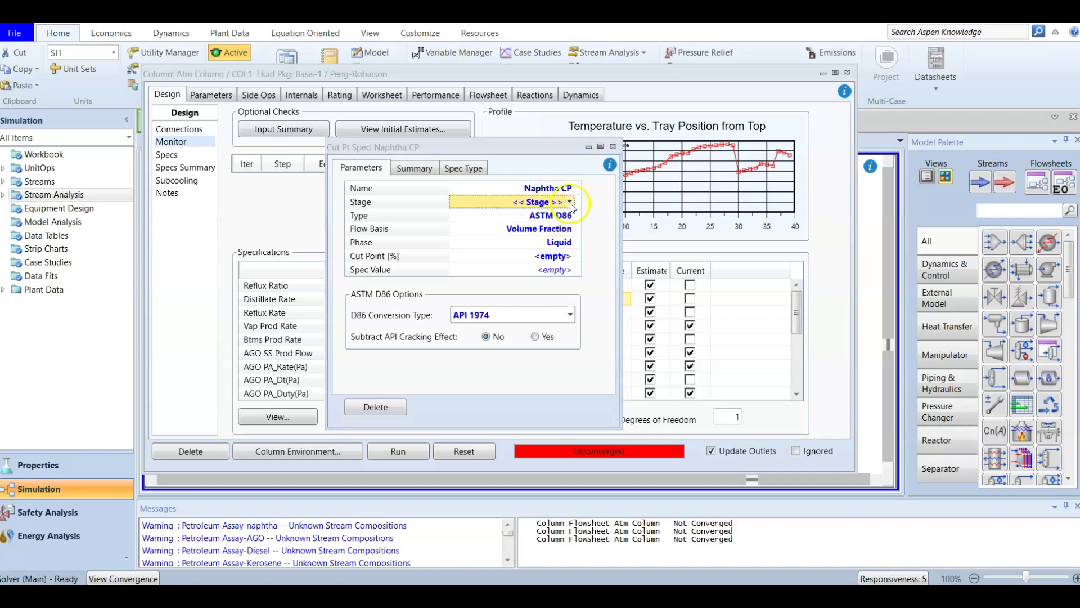
Set the Naphtha CP specification's stage to Condenser and its cut point to 95%.
click(571, 202)
click(538, 216)
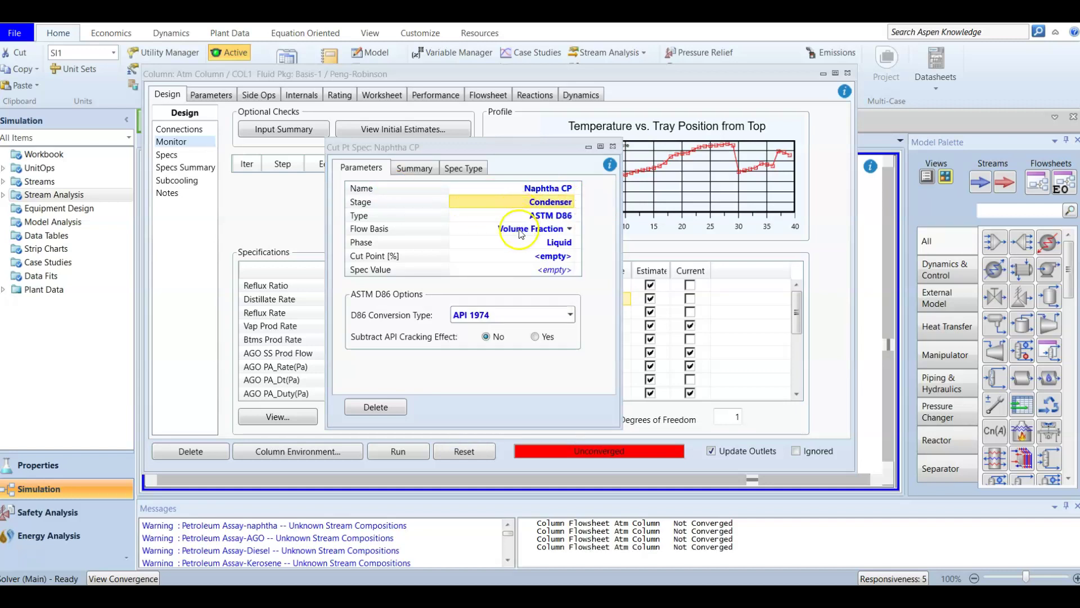
click(562, 224)
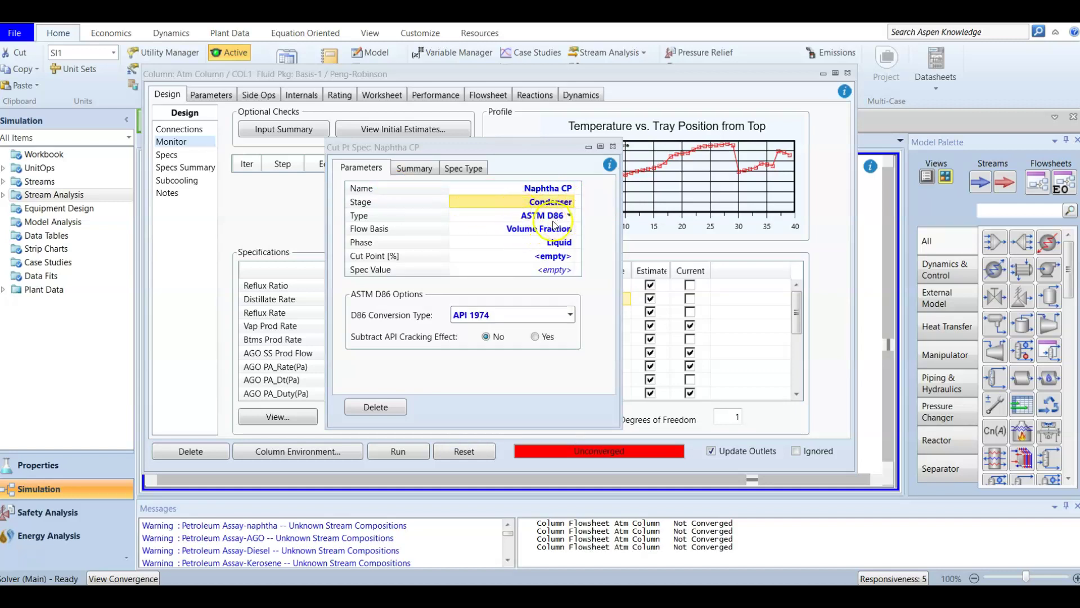
click(556, 232)
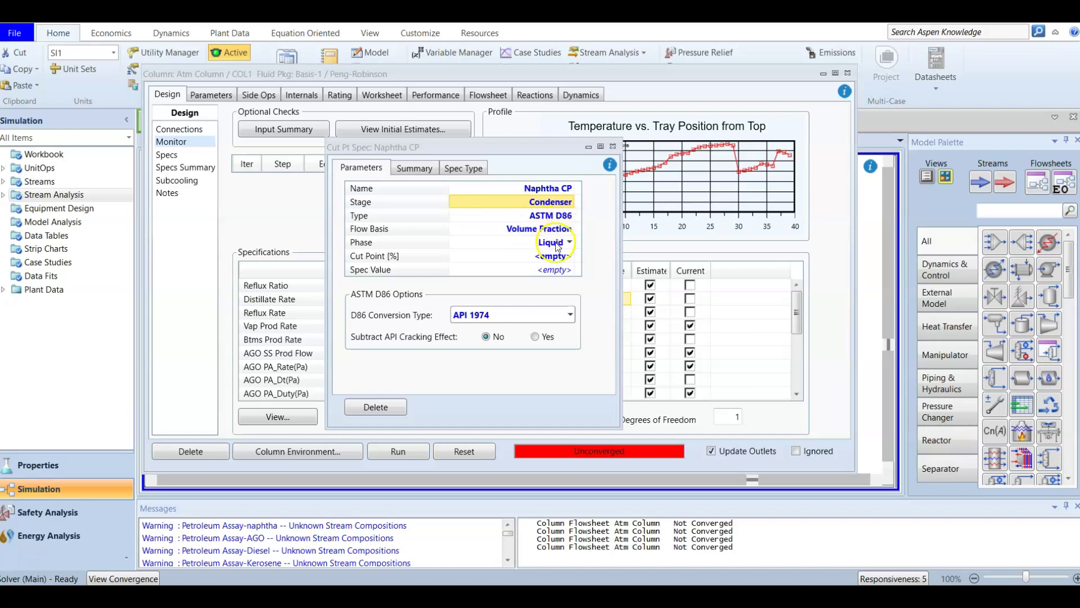
click(555, 257)
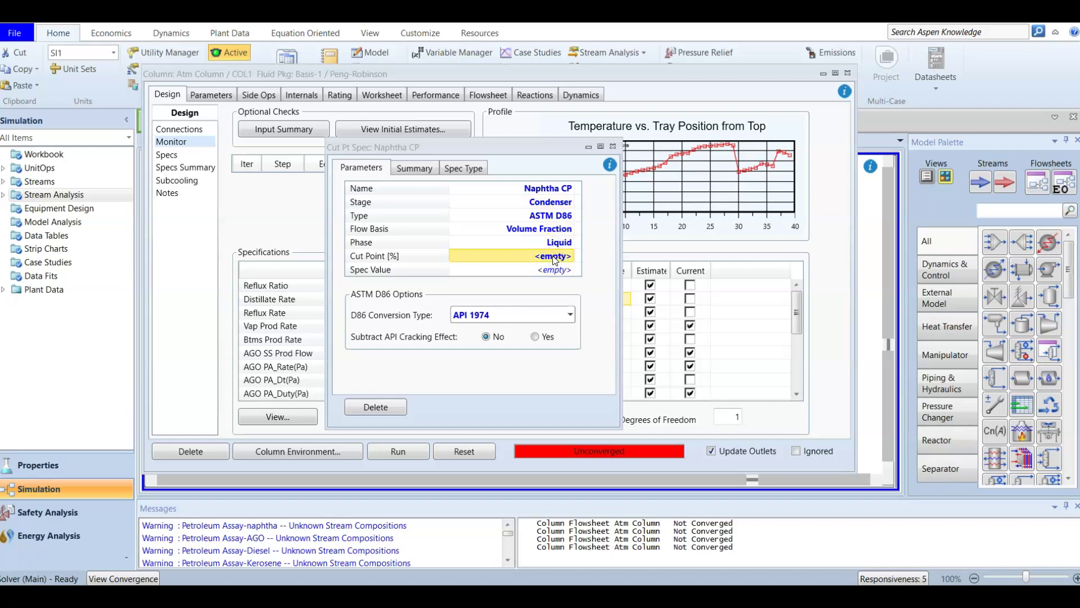
key(Home)
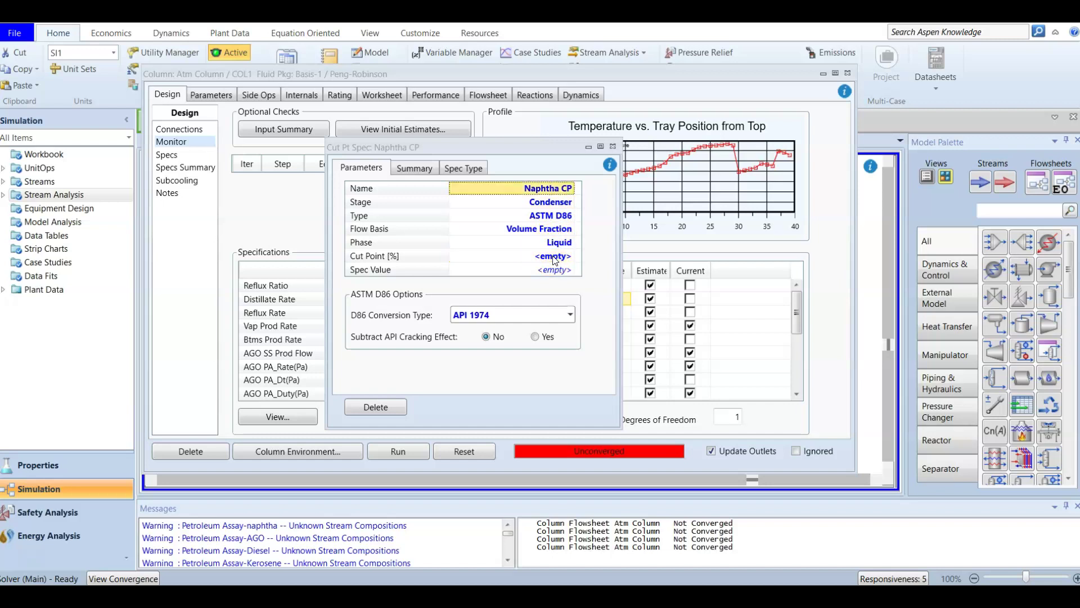
click(555, 259)
text(95)
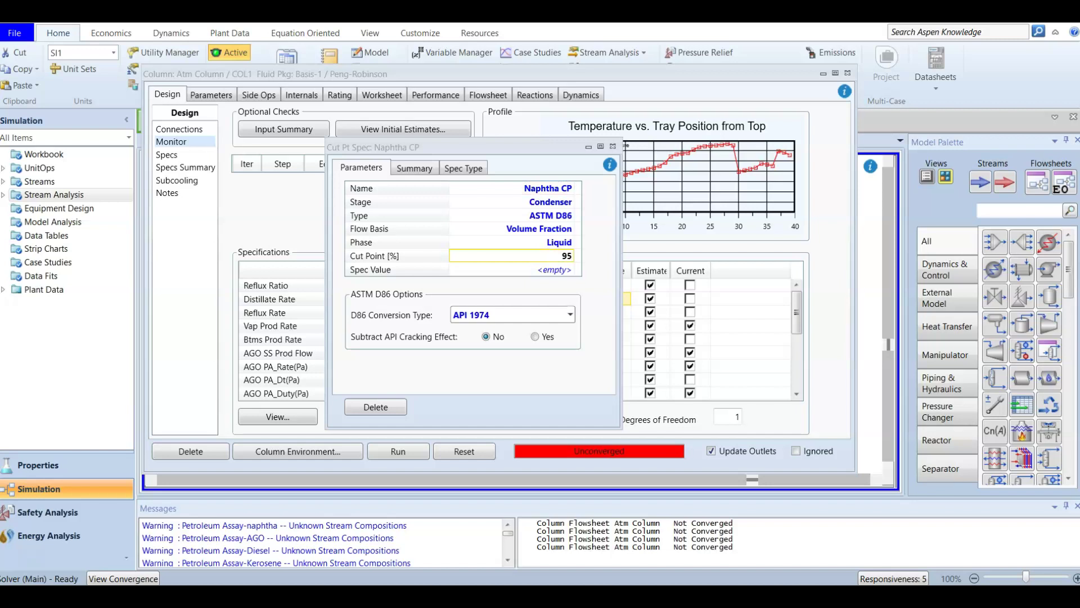
key(Return)
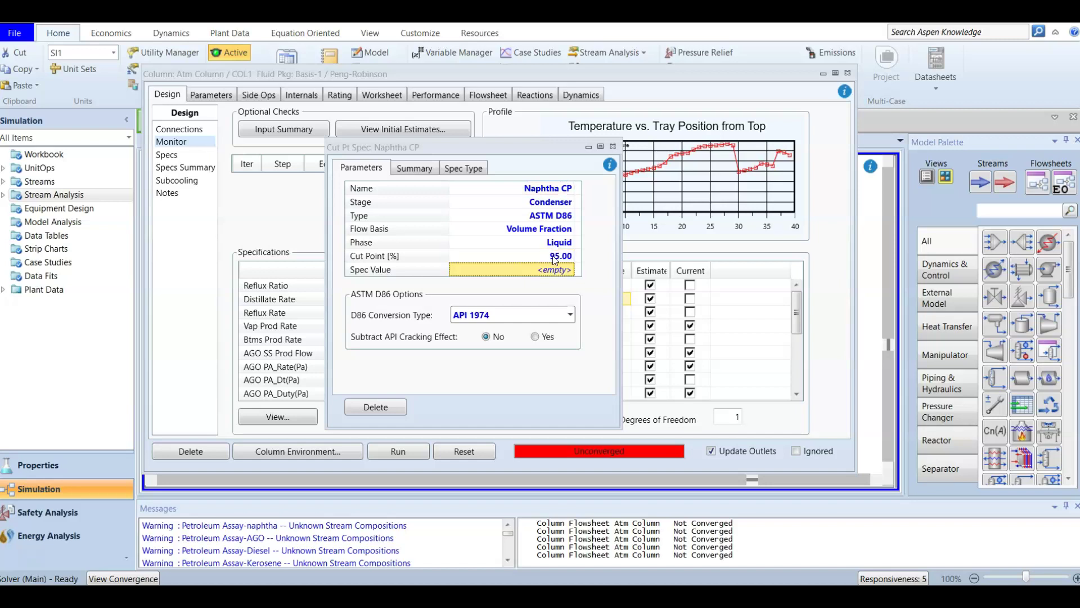
Set the Naphtha CP spec value to 215 C and close the specification.
click(499, 275)
text(215)
key(Return)
click(428, 277)
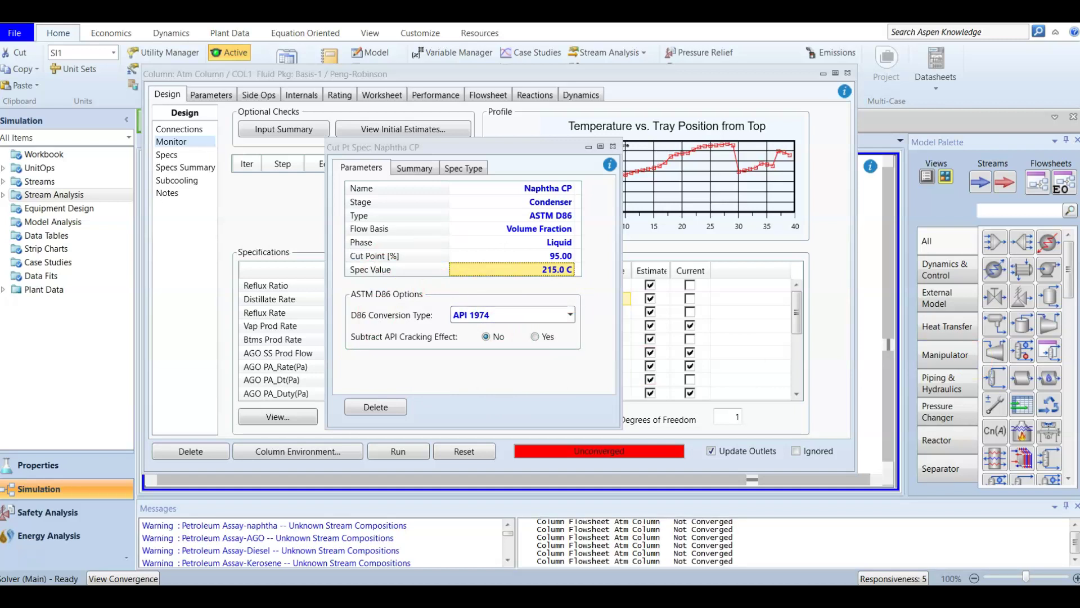
click(613, 147)
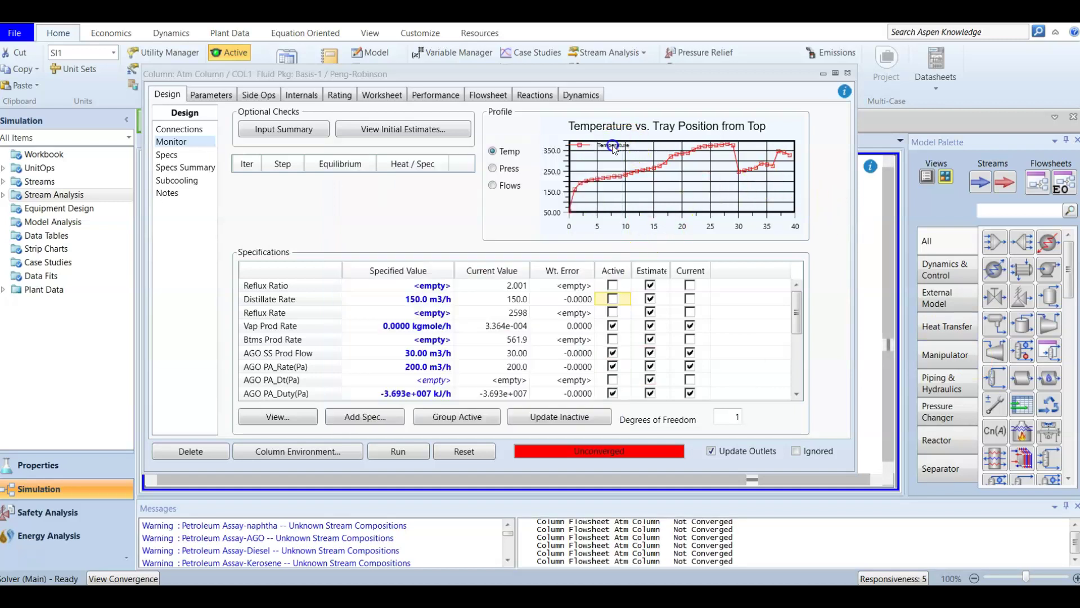
Add a second Column Cut Point specification to the column and set its stage to Kerosene SS_Reb.
click(384, 417)
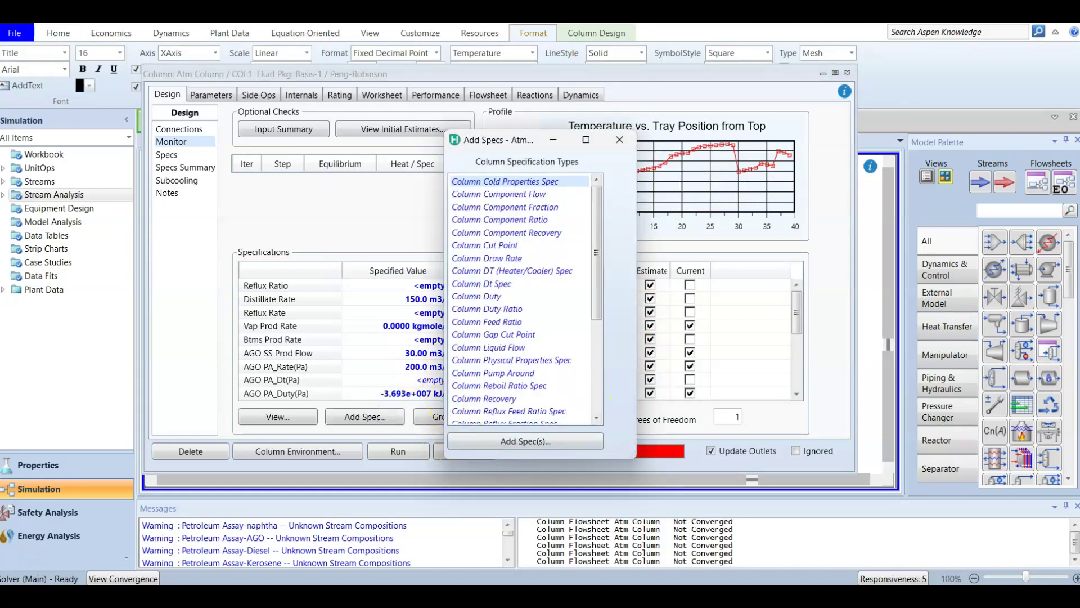
double_click(482, 245)
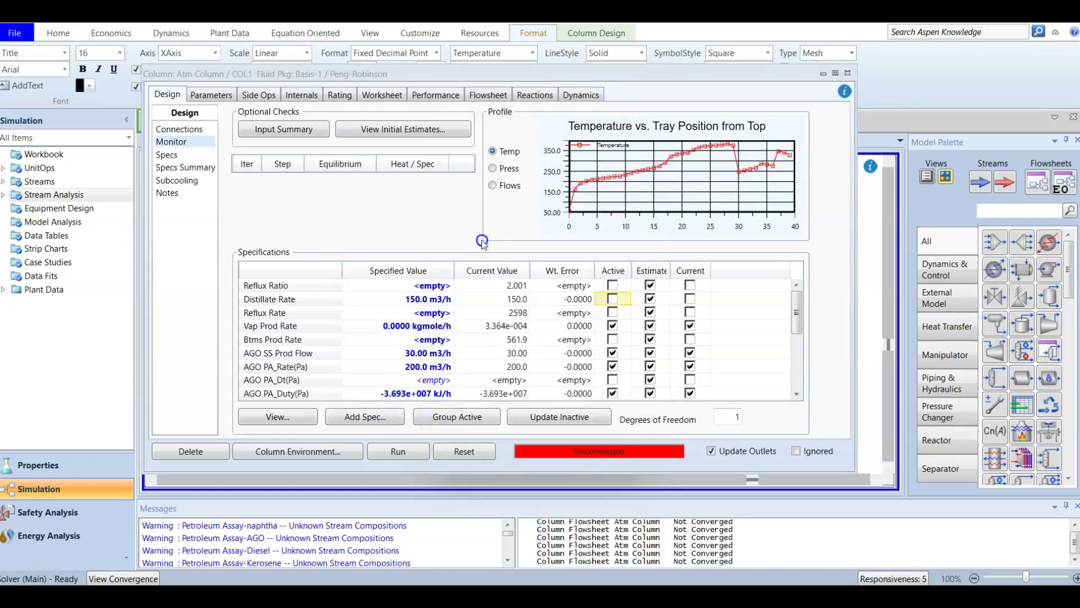
drag(335, 183, 585, 146)
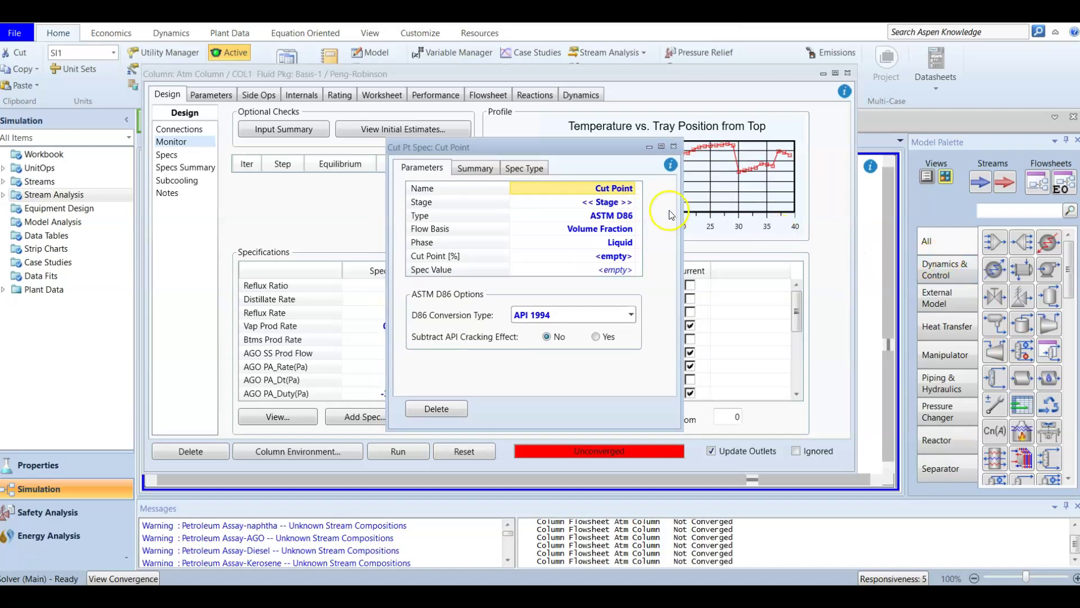
click(630, 202)
scroll(596, 295, down, 8)
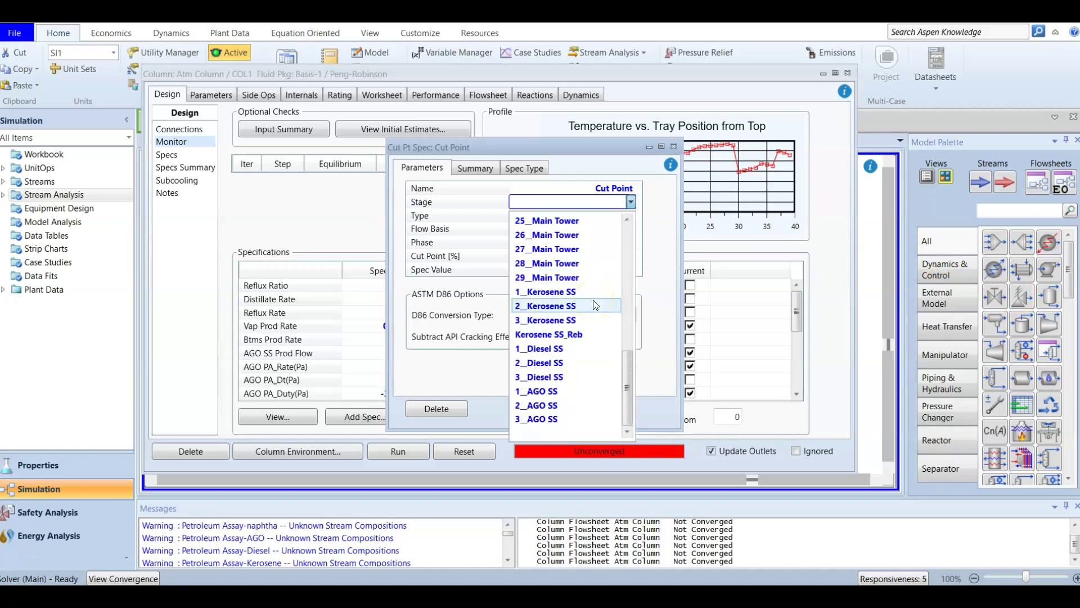
click(588, 333)
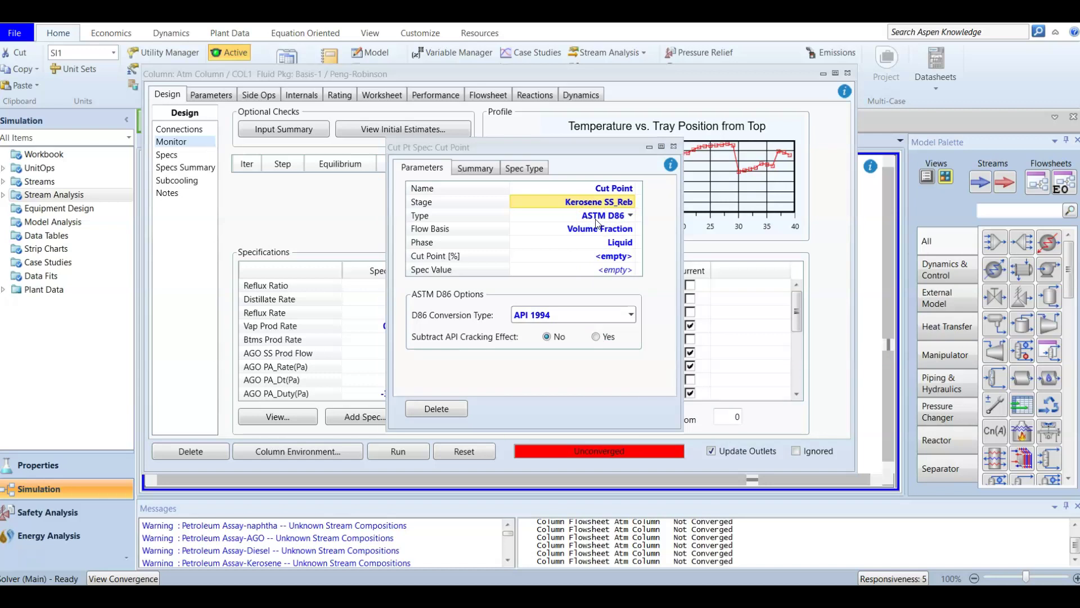
Set the kerosene specification's cut point to 95% and its spec value to 260 C, and close the specification.
click(601, 257)
text(95)
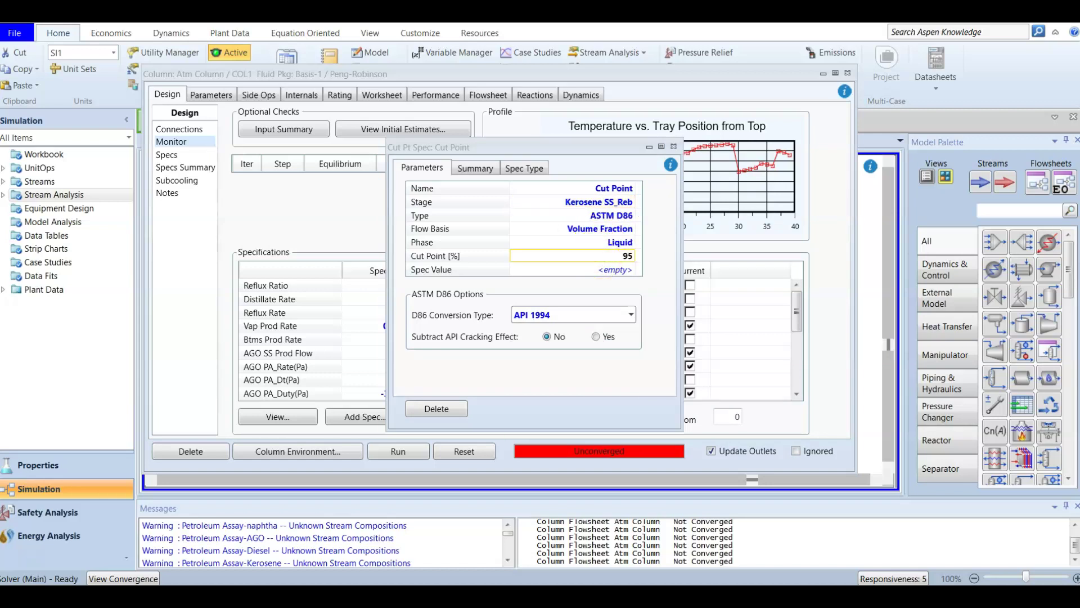
key(Return)
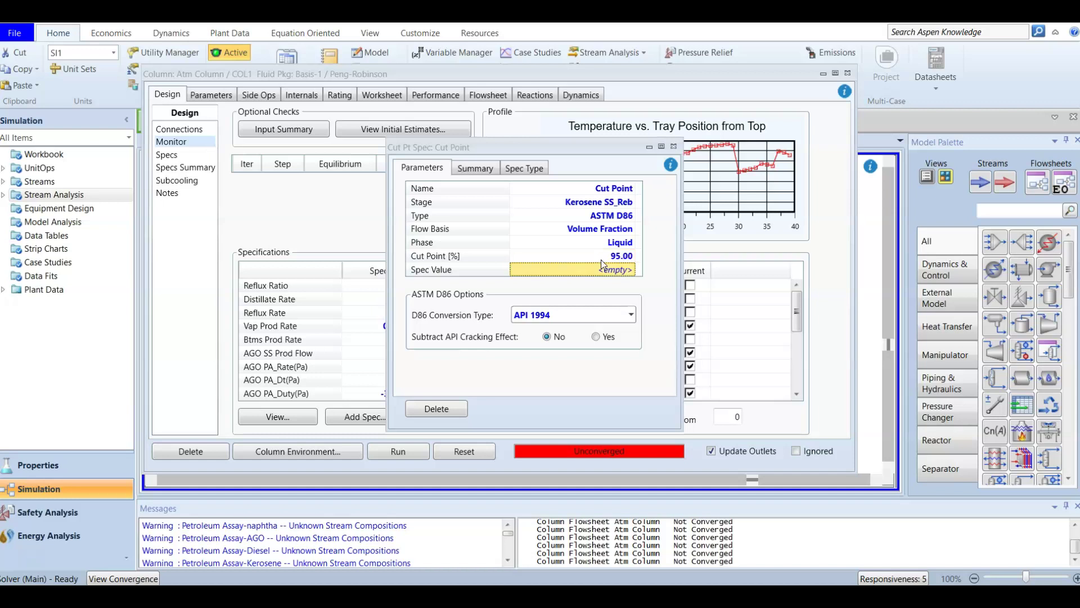
text(260)
key(Return)
click(651, 250)
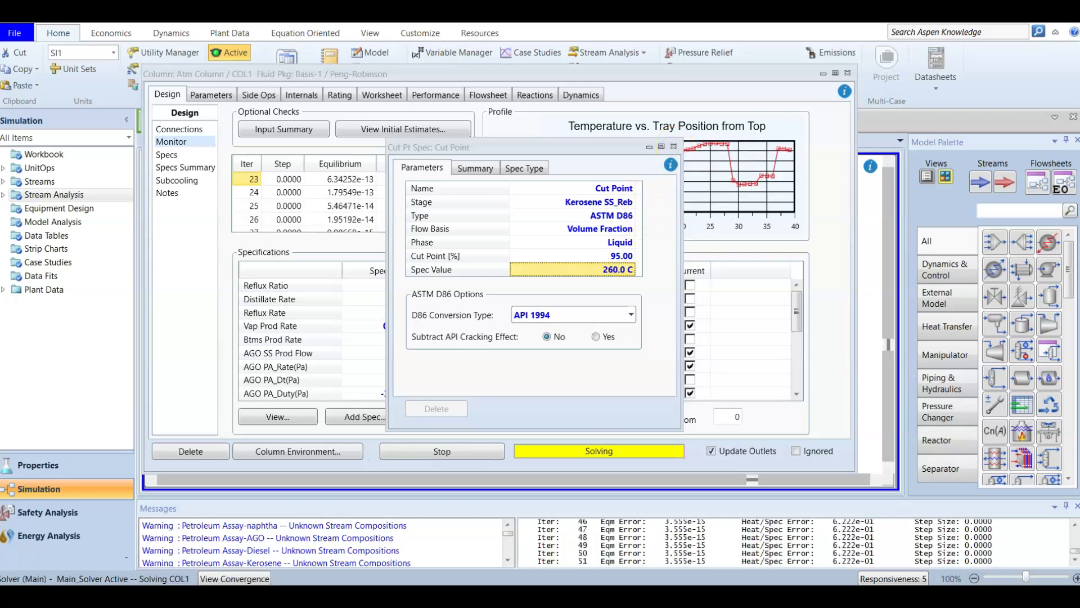
click(664, 167)
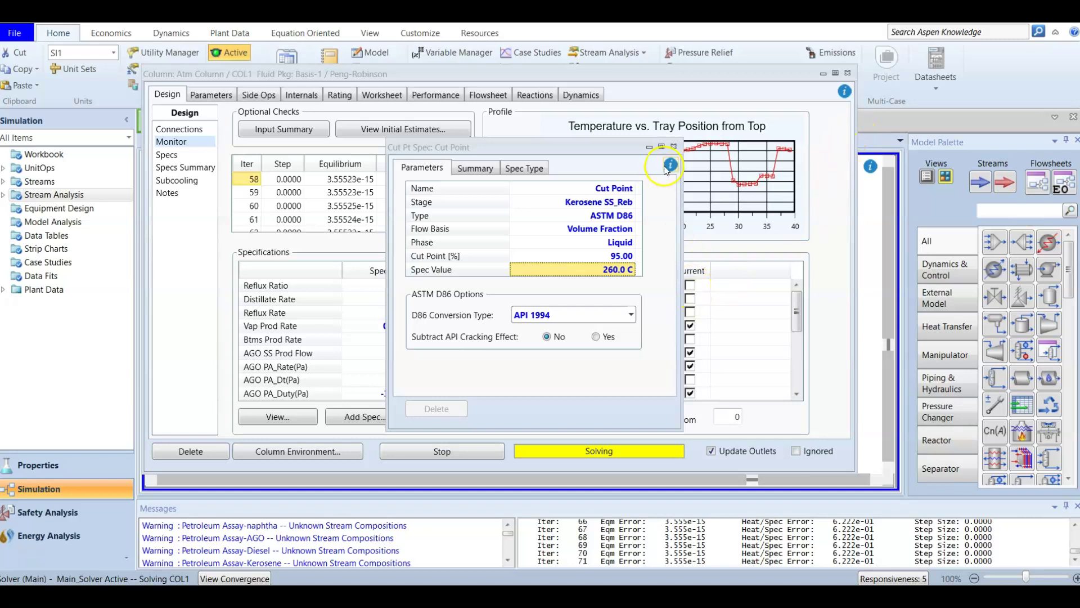
click(719, 426)
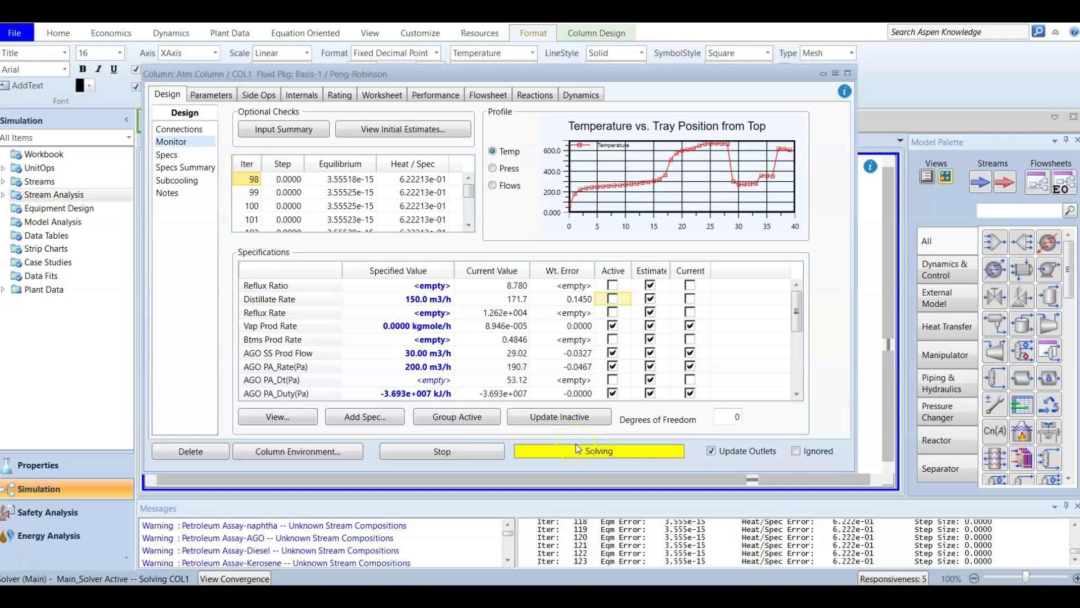
Stop the running column solver and sort the specifications with the active ones first.
click(617, 271)
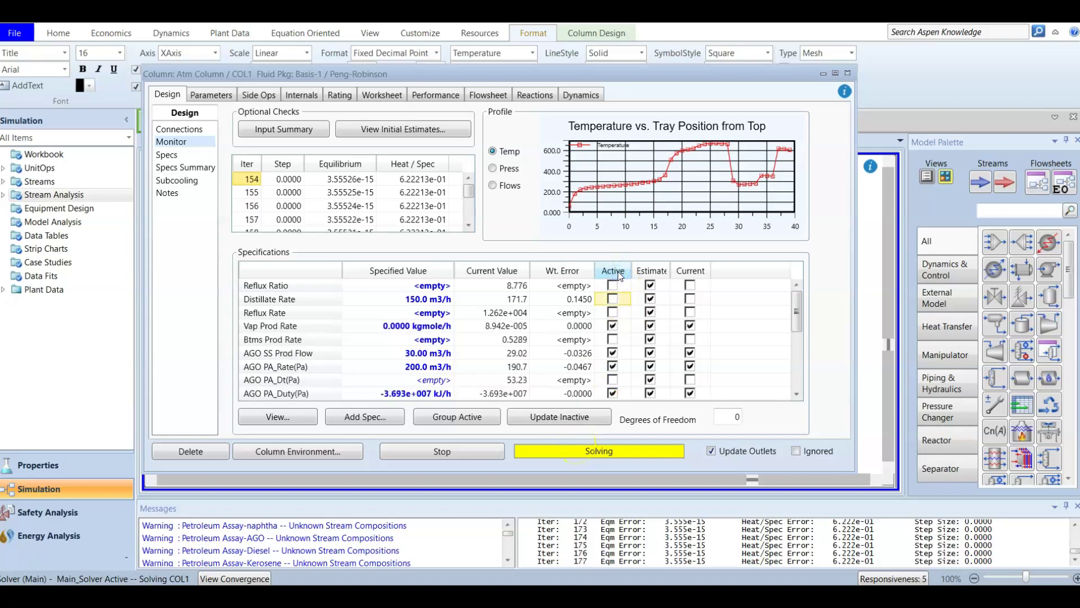
click(502, 453)
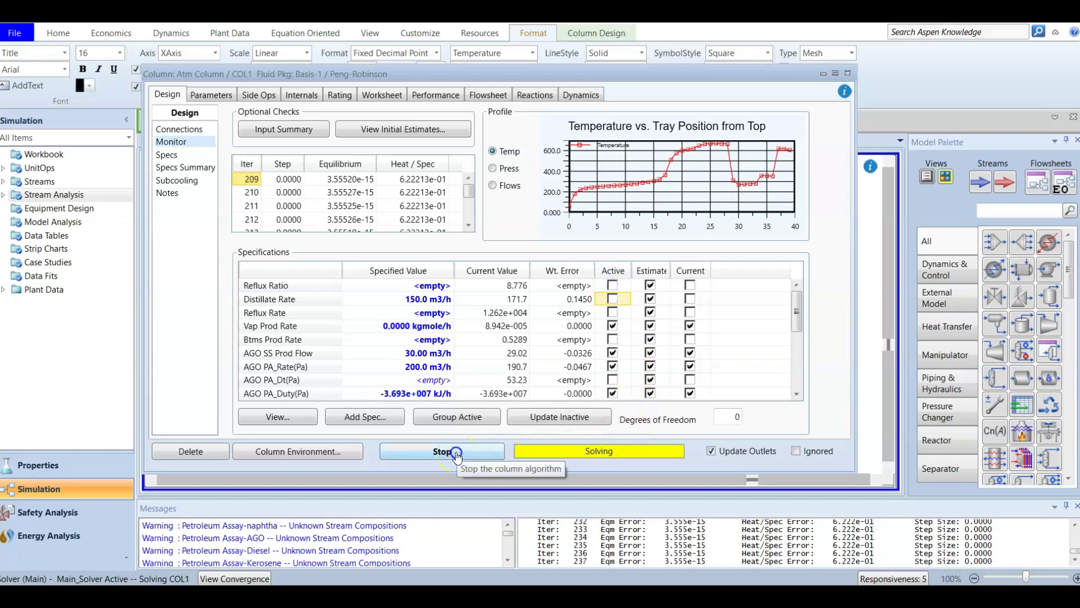
click(614, 273)
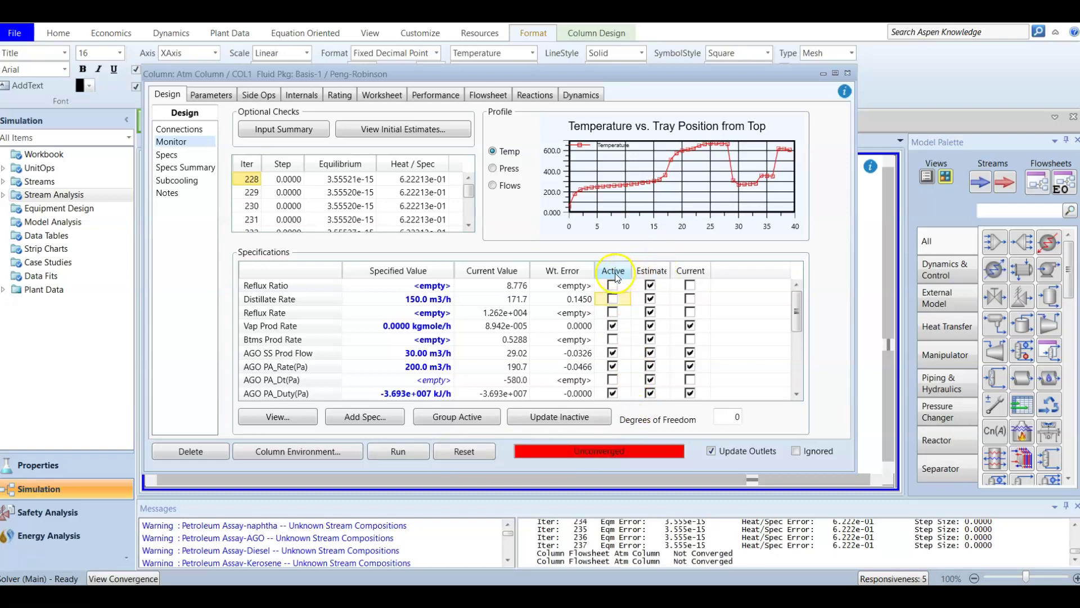
click(613, 271)
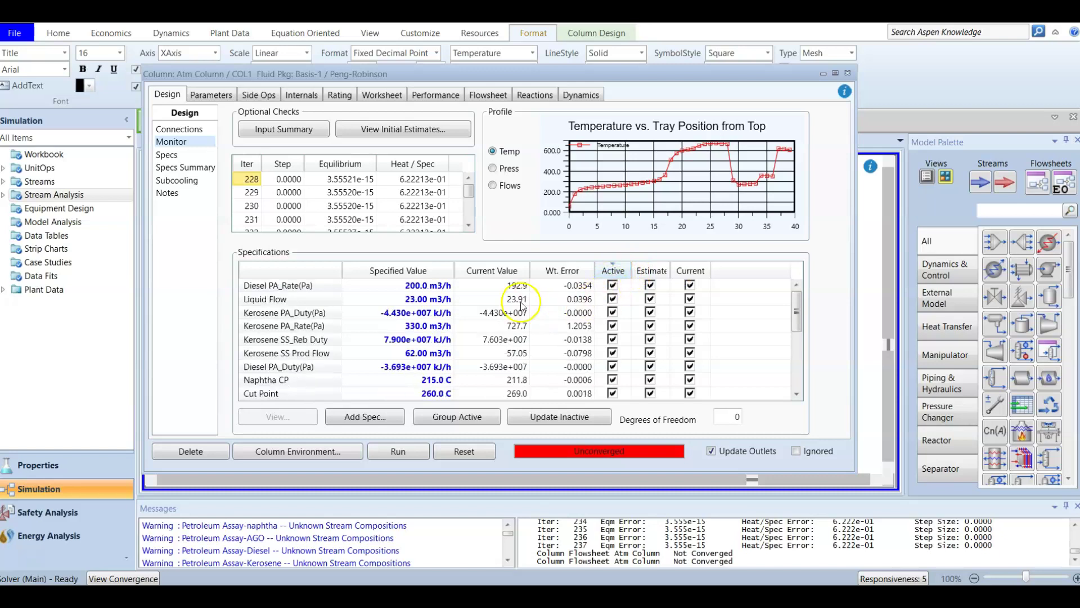
Examine the active and inactive specifications, comparing the product flow rates and cut points with their current values.
scroll(501, 315, down, 3)
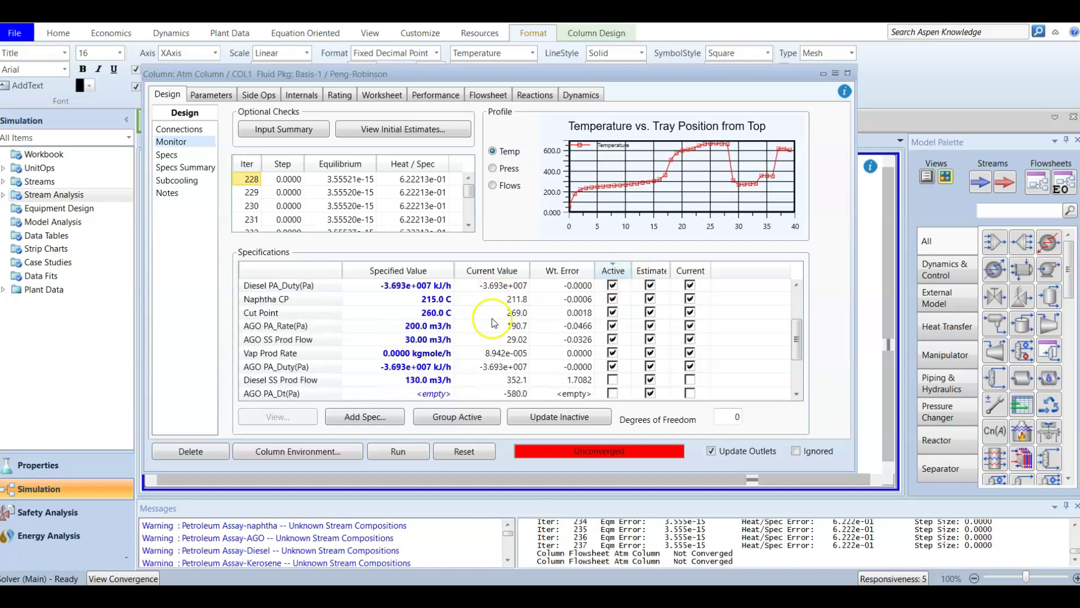
scroll(455, 375, down, 1)
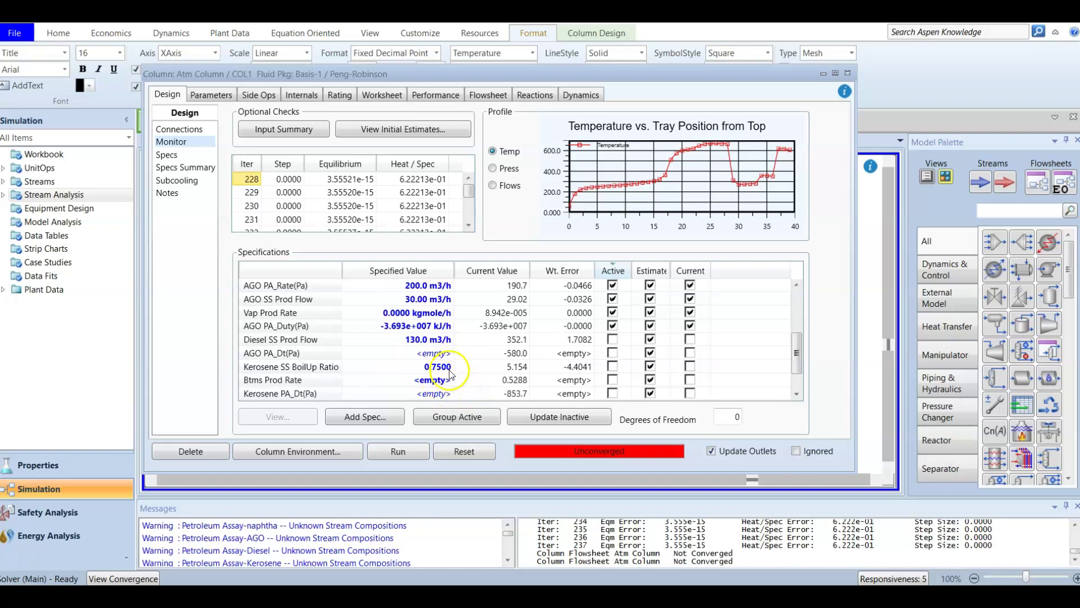
scroll(447, 388, down, 1)
click(429, 395)
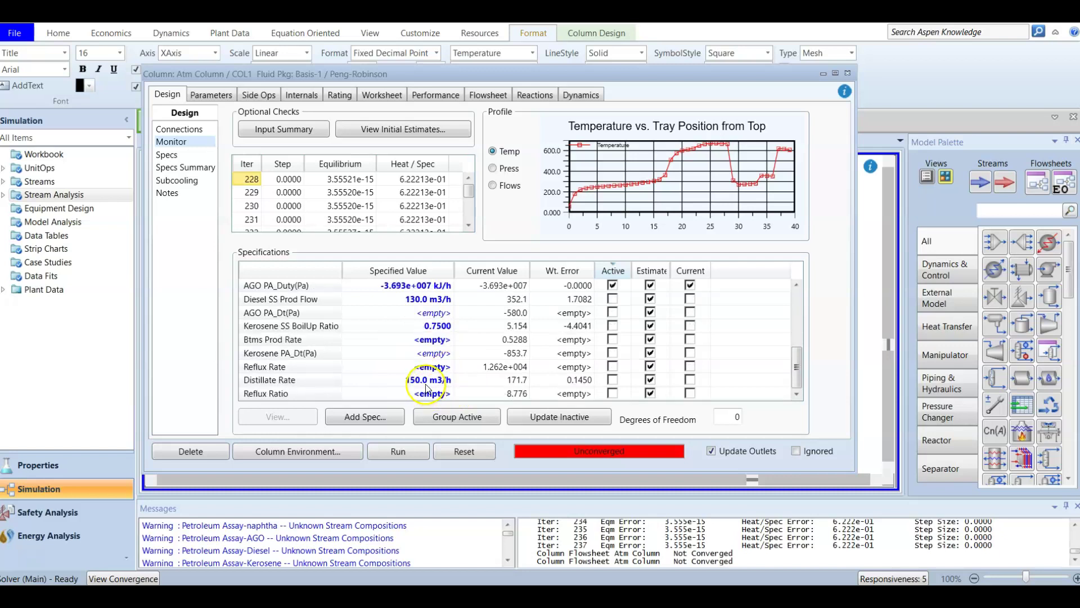
click(428, 381)
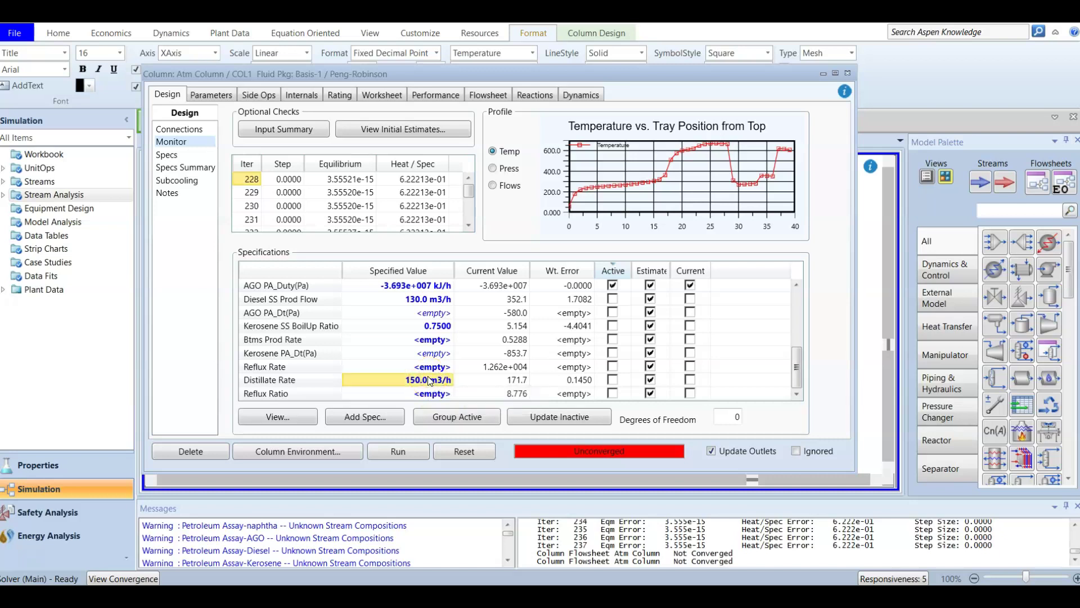
scroll(430, 380, up, 1)
scroll(429, 381, up, 1)
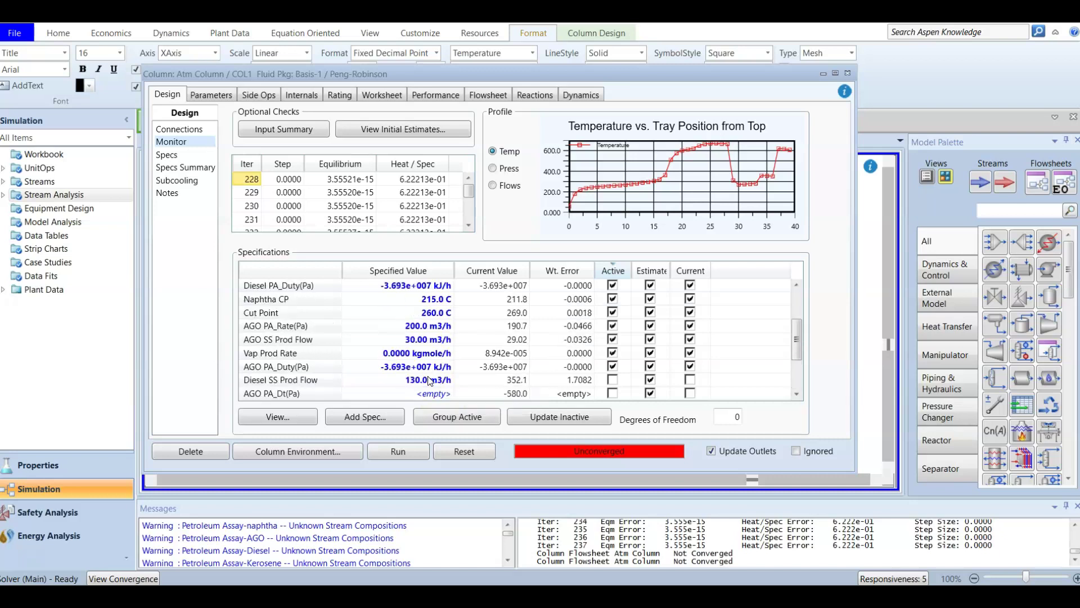
scroll(430, 380, up, 1)
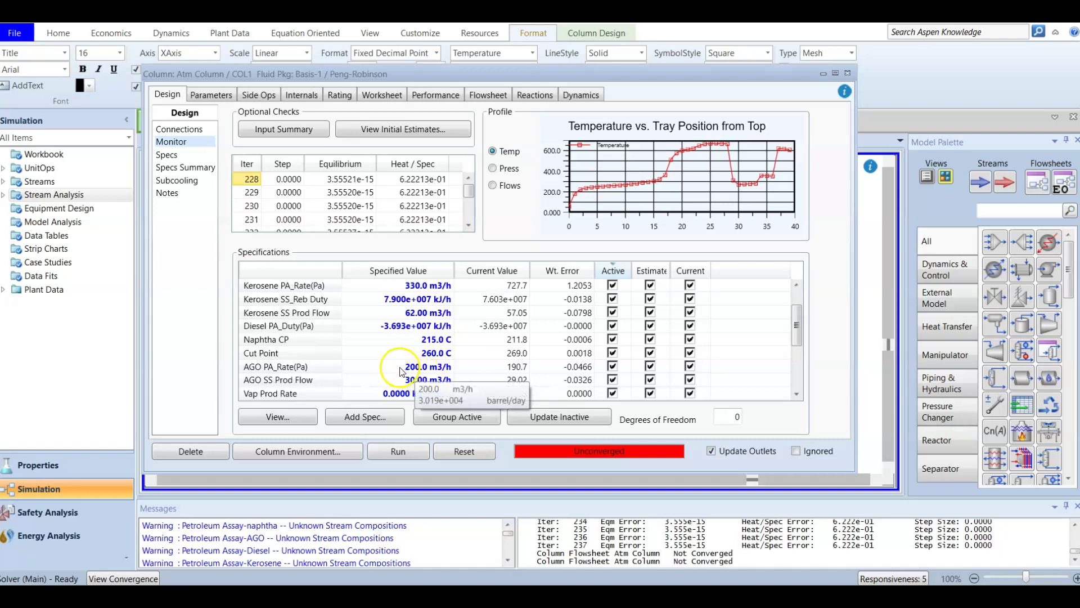
click(330, 342)
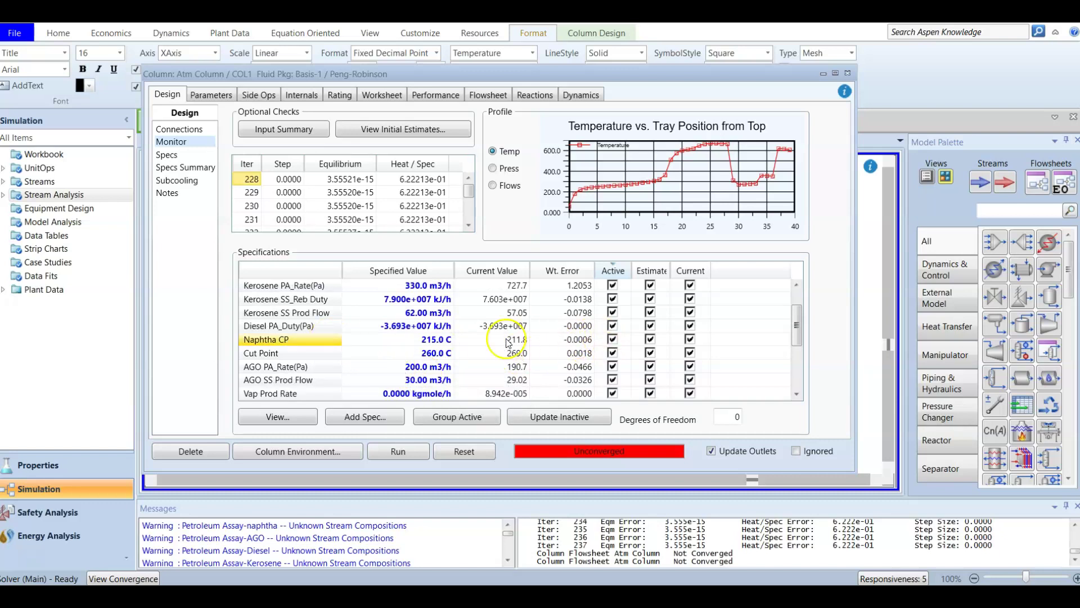
Rename the 260 C cut point specification as Kerosene CP and close it.
double_click(301, 353)
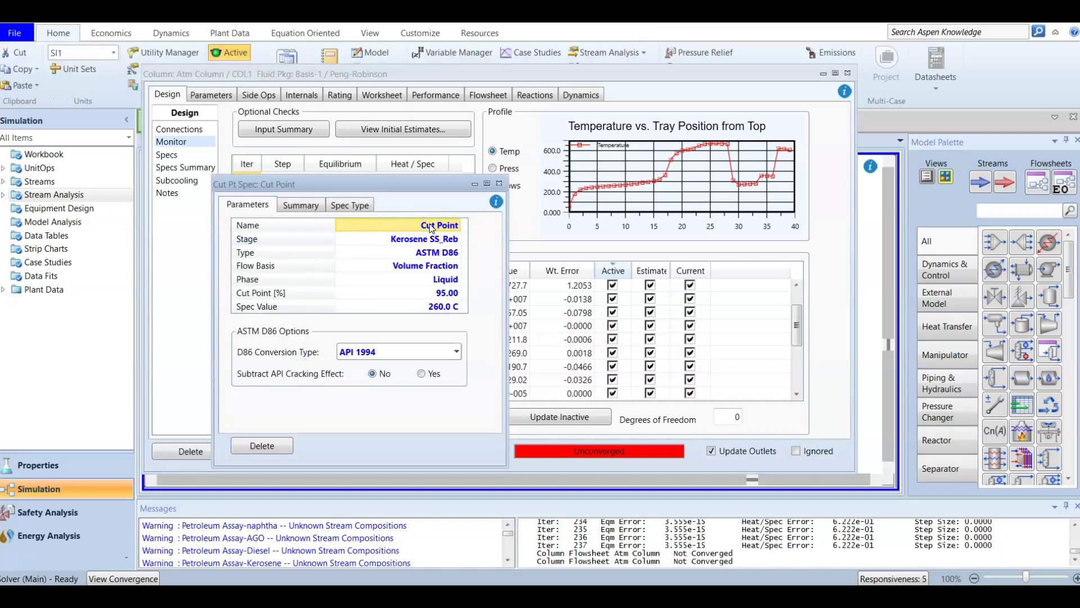
text(Kerose)
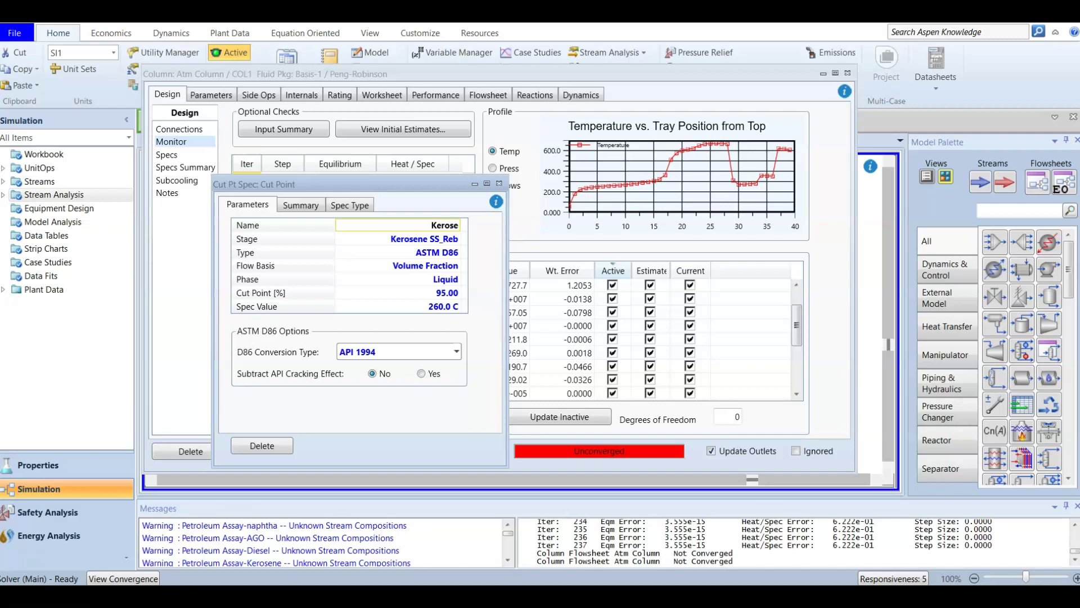
text(ne CP)
key(Return)
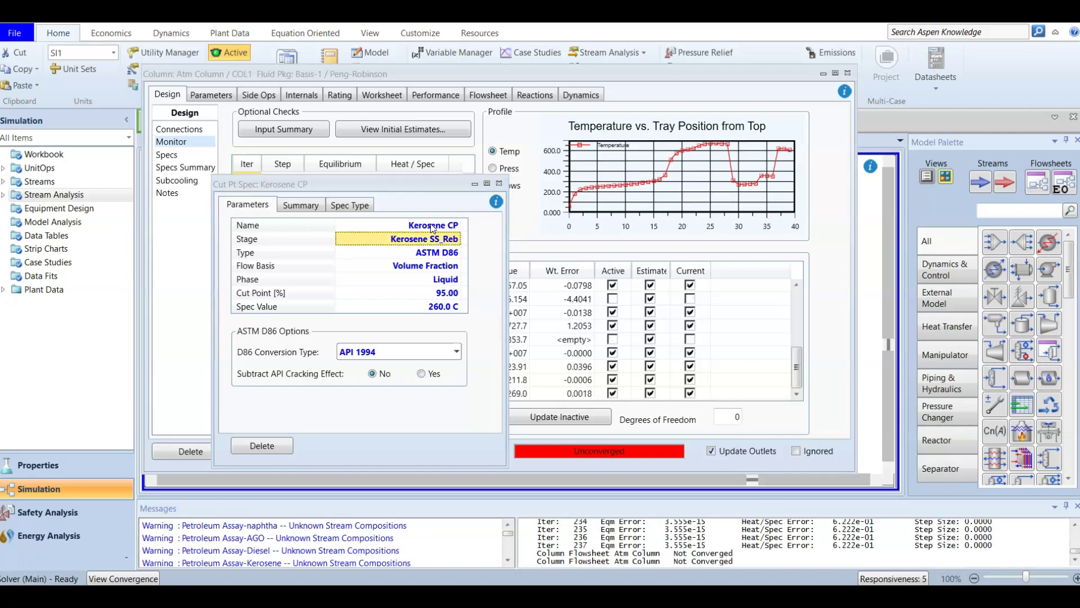
click(500, 184)
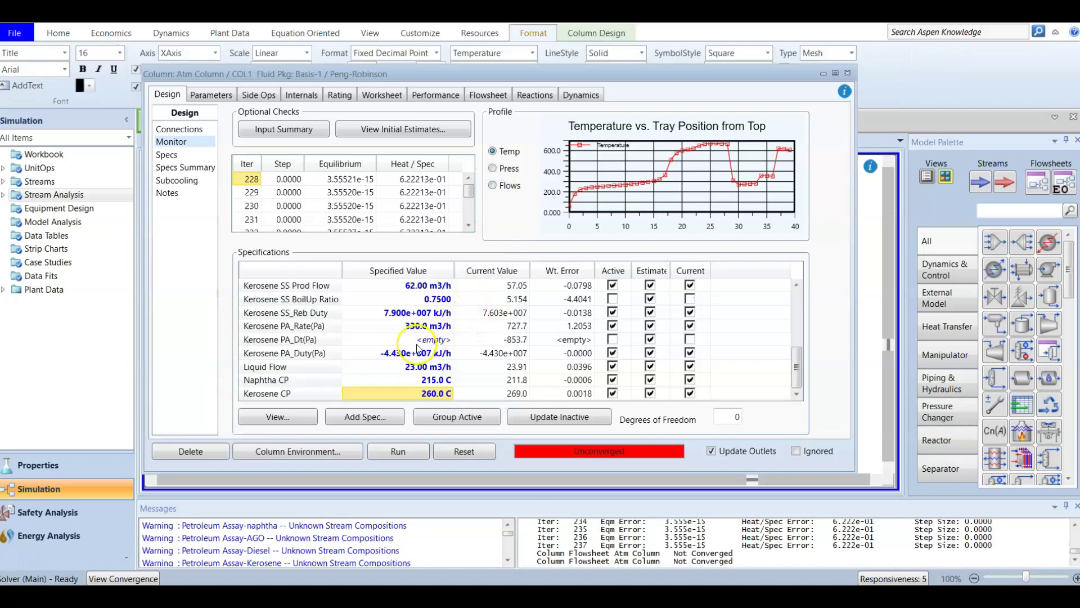
Activate the Kerosene CP specification and switch the solver from On Hold to Active to solve the column.
scroll(417, 354, up, 4)
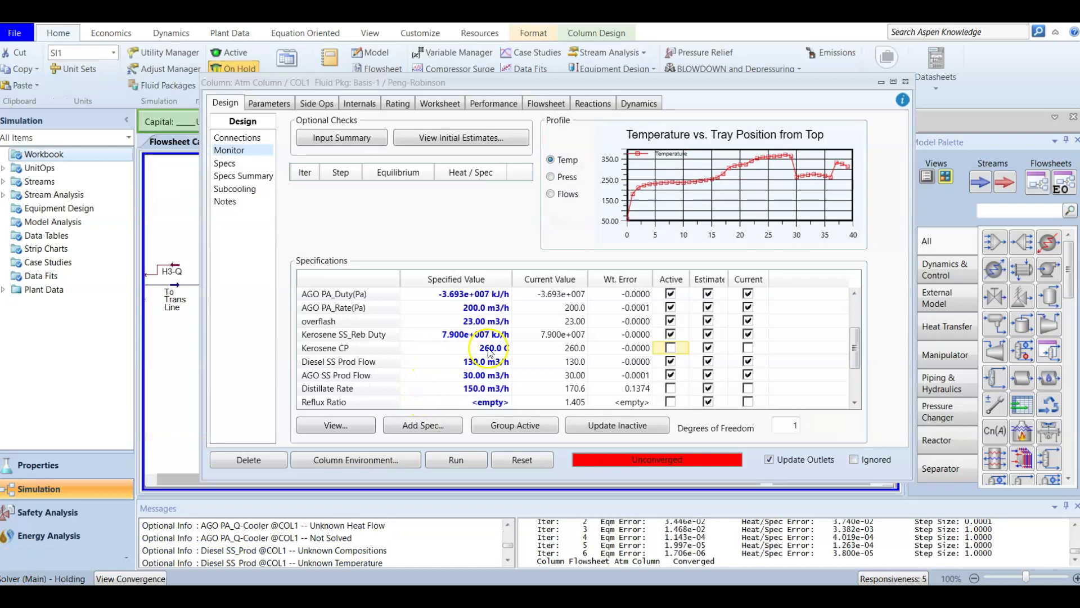
click(491, 349)
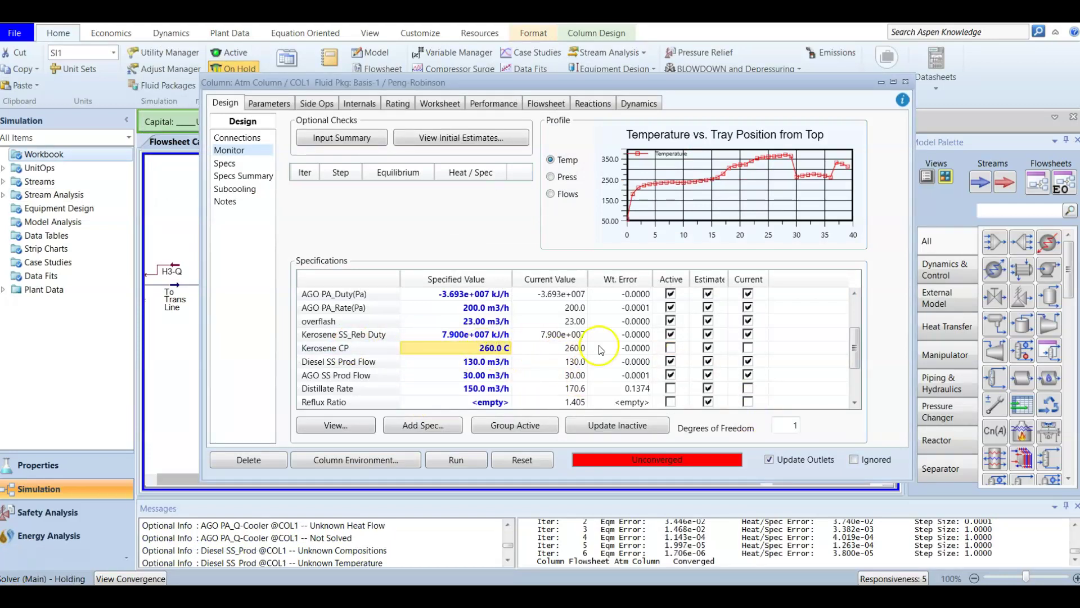
click(668, 347)
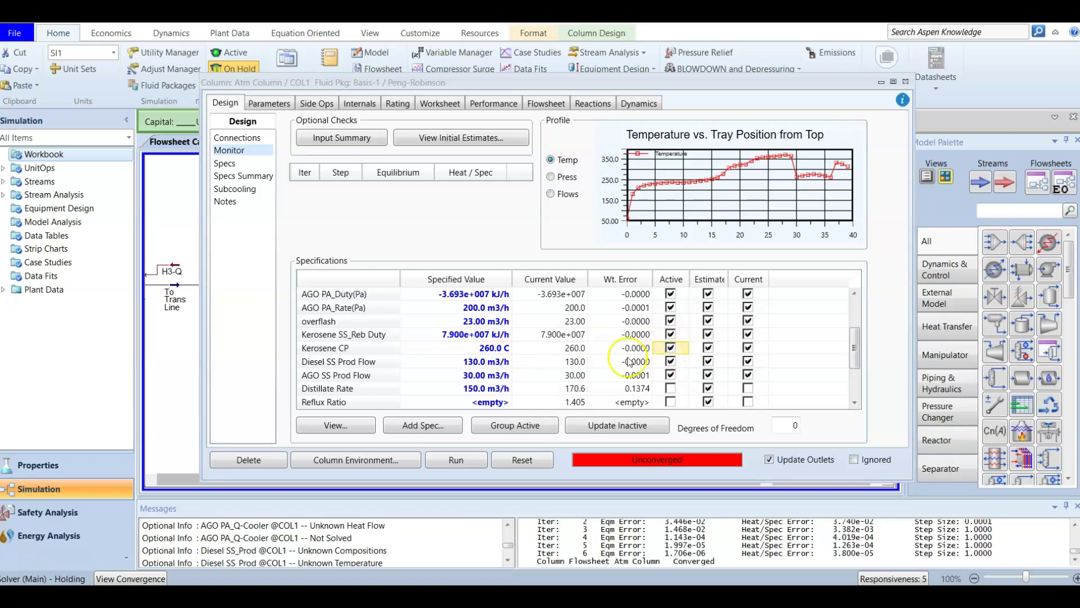
mouse_move(536, 361)
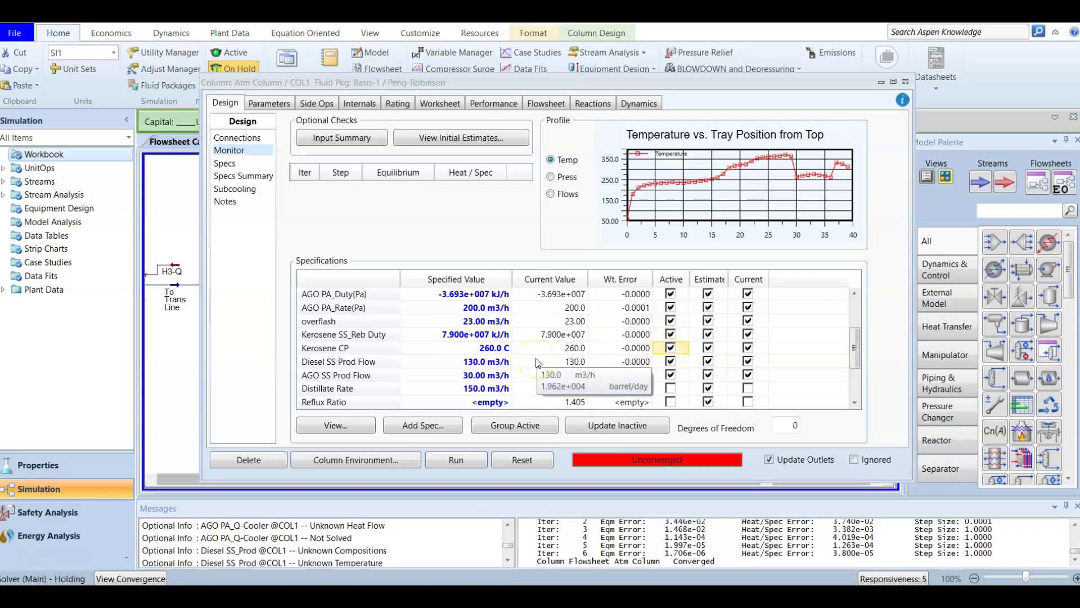
drag(228, 82, 222, 97)
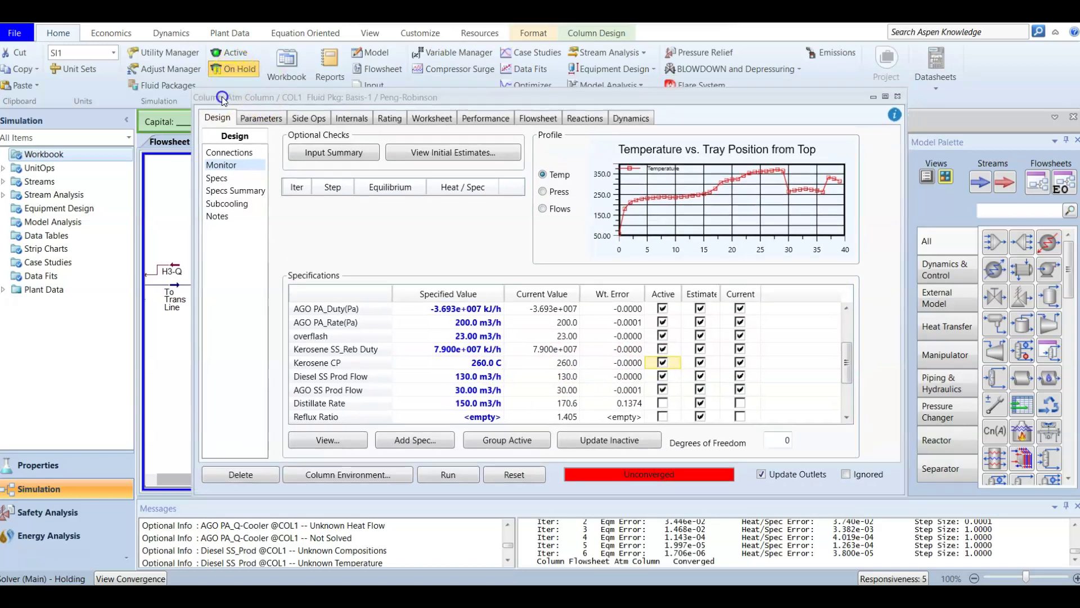
click(238, 54)
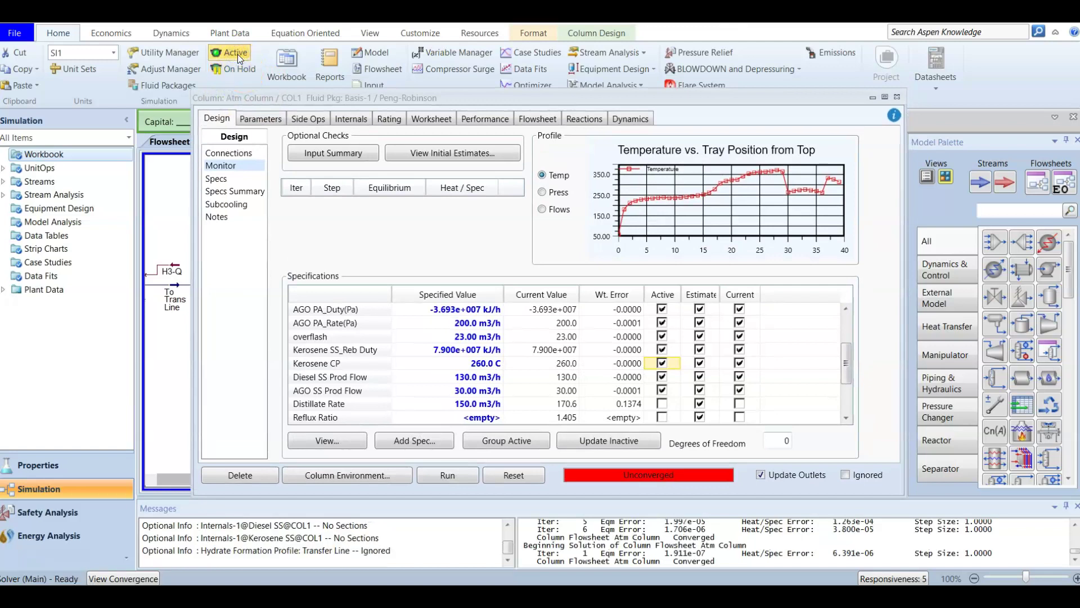
click(605, 420)
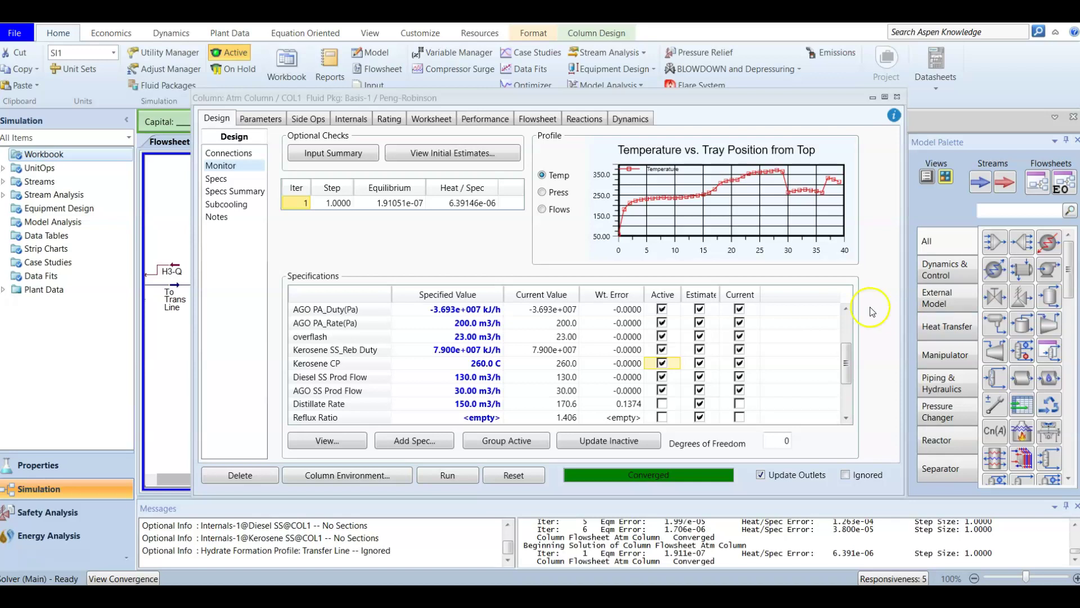
Check the Naphtha CP and pump-around specifications in the solved column.
scroll(480, 365, up, 2)
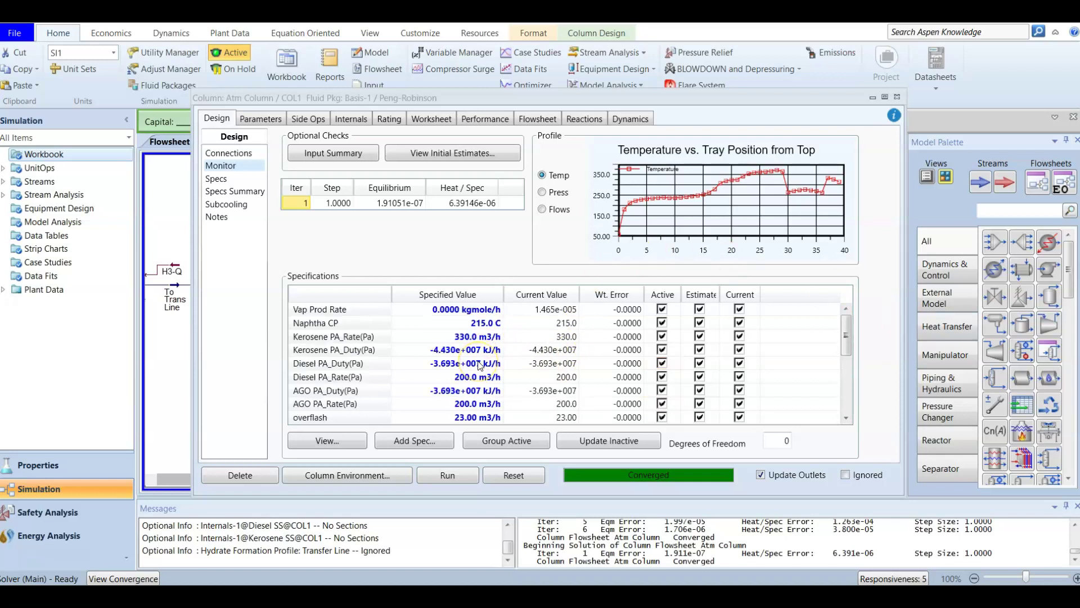
click(481, 322)
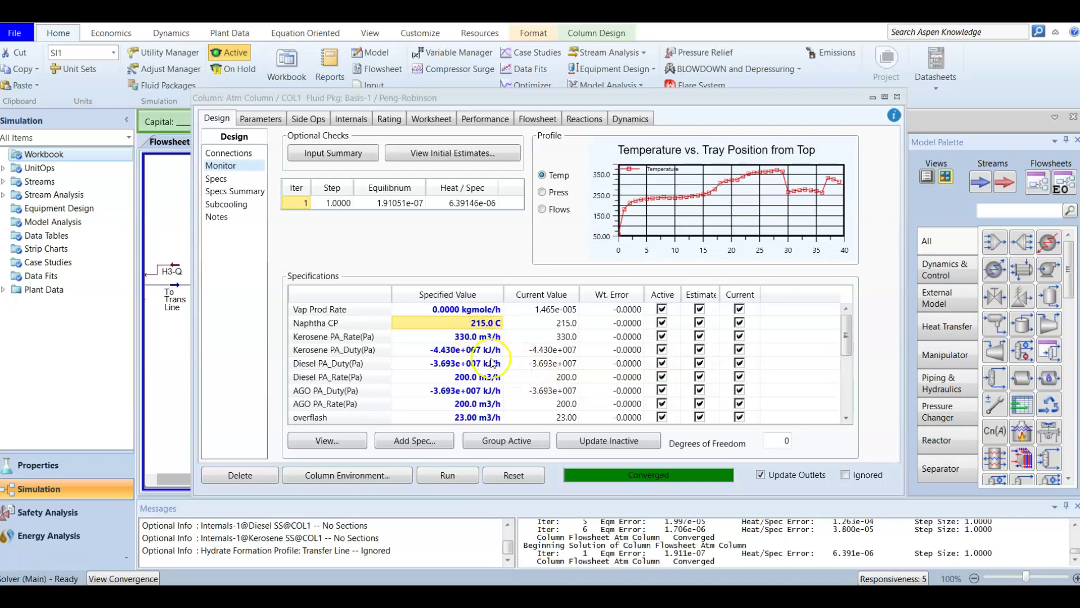
mouse_move(494, 363)
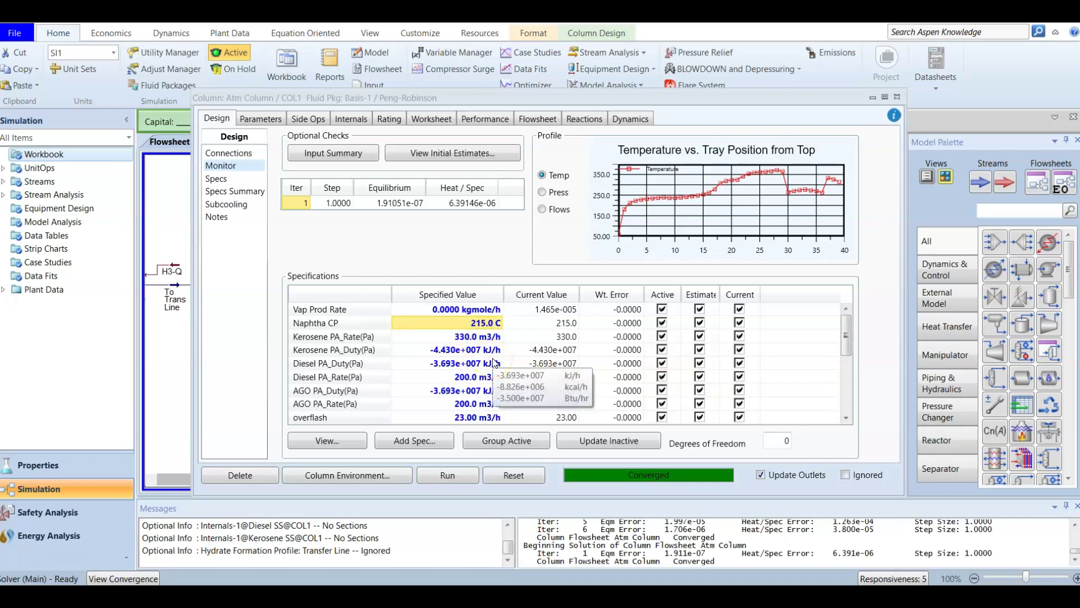
Set the Naphtha CP specification of the atmospheric column to 167 C.
text(1)
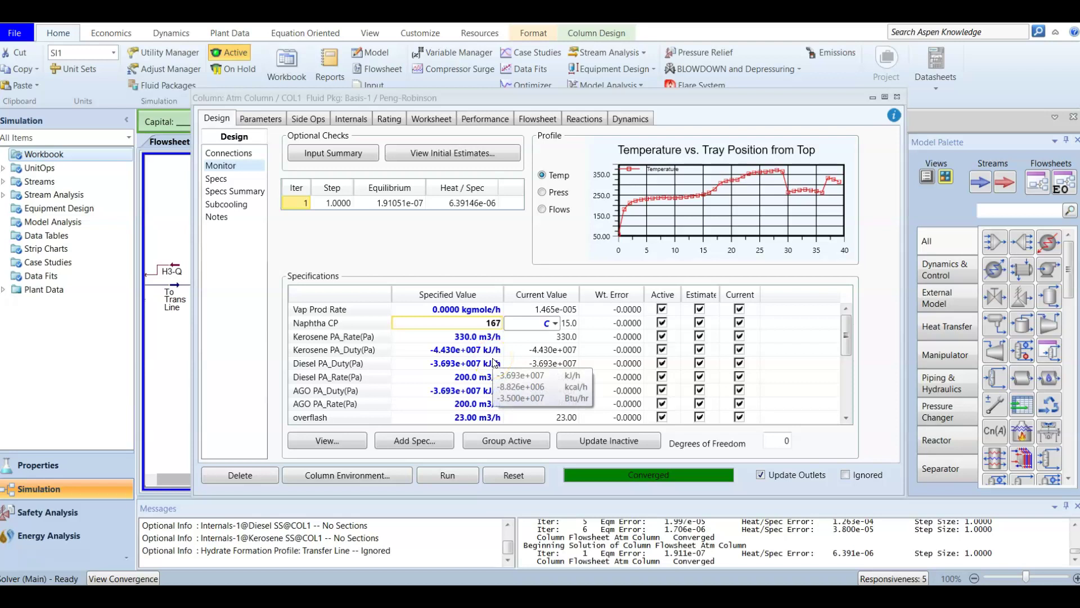
text(67)
key(Return)
click(454, 388)
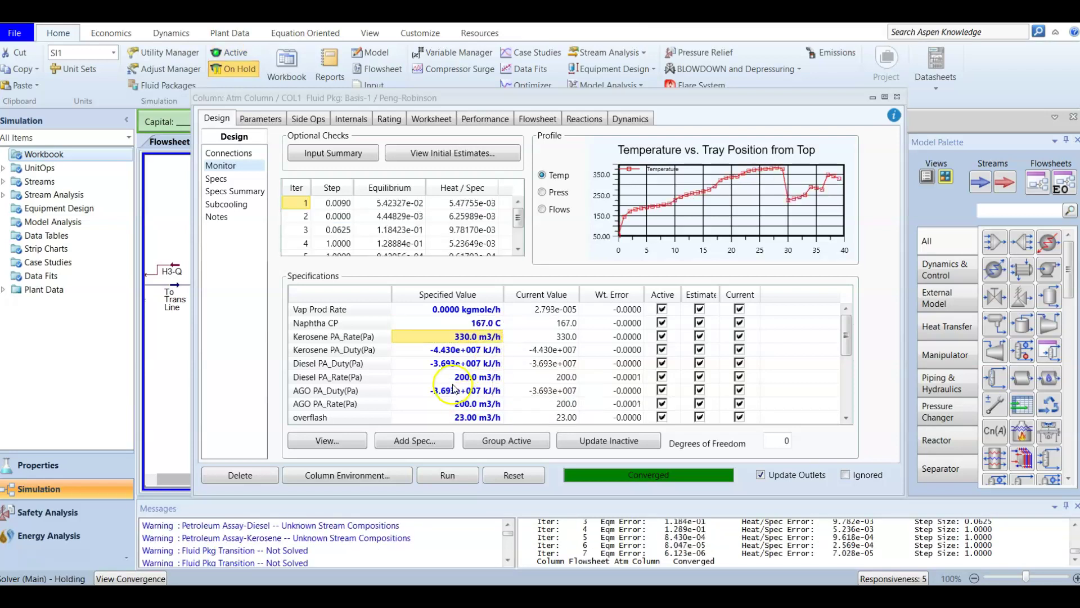
Set the Kerosene CP specification to 242 C and switch the solver from On Hold to Active to solve the column.
scroll(453, 391, down, 1)
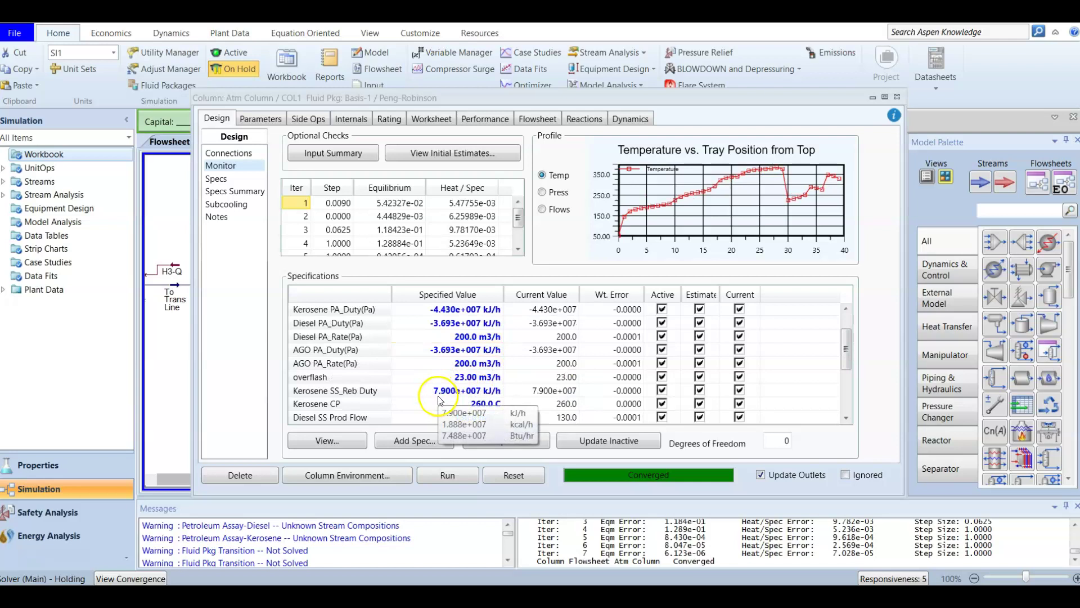
click(451, 405)
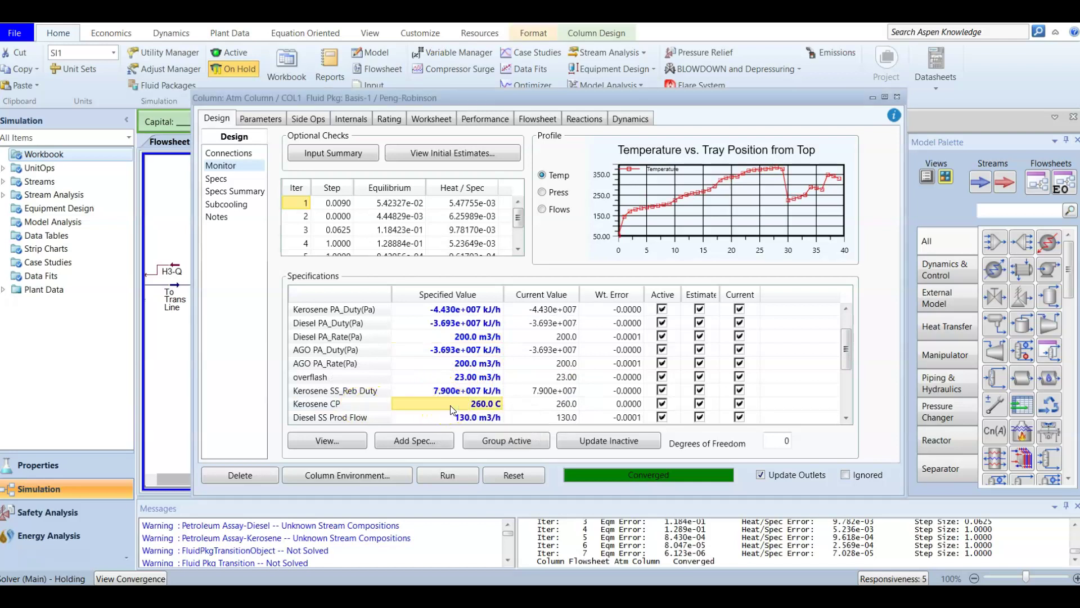
text(242)
key(Return)
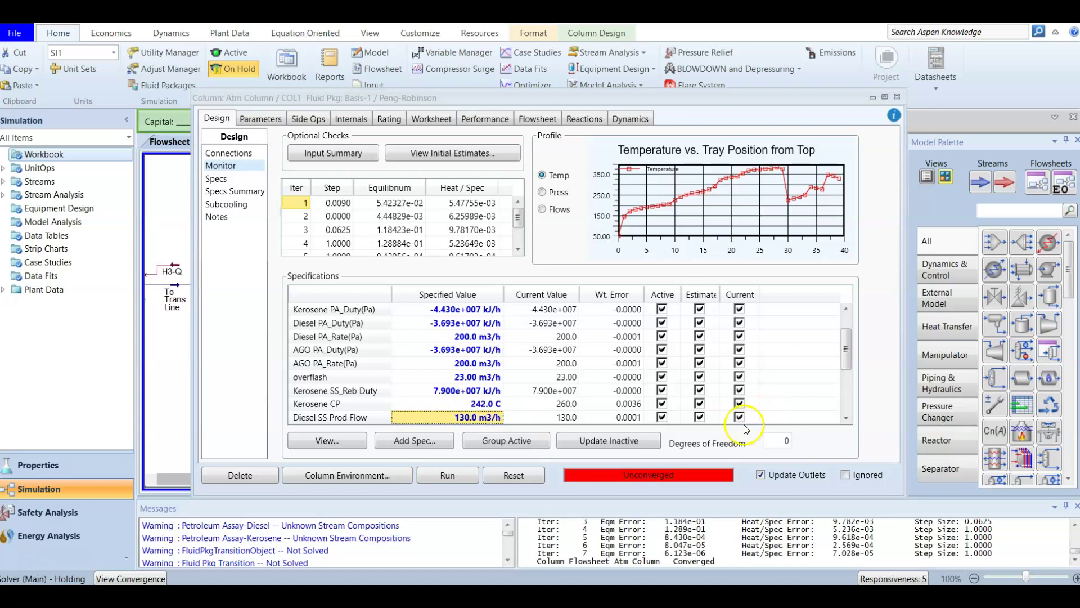
click(239, 59)
click(233, 69)
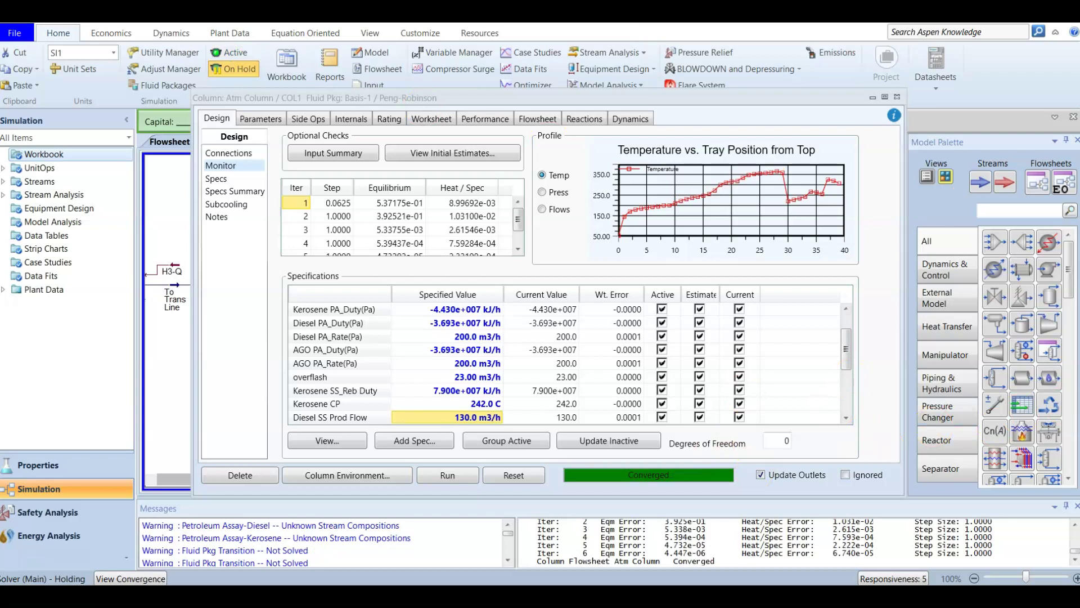
click(235, 47)
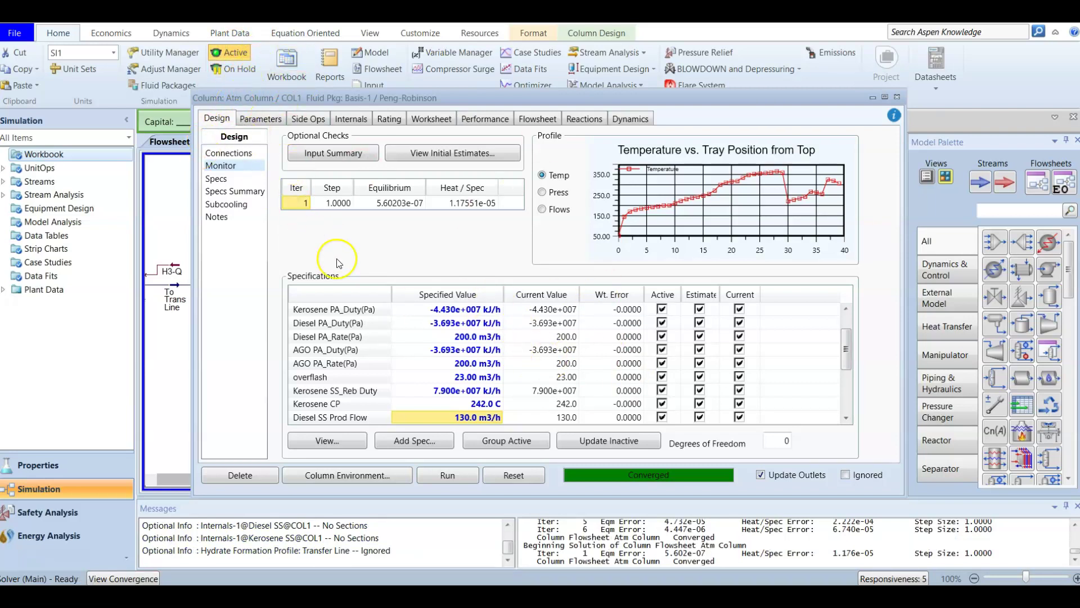
Add a Column Cut Point specification to the atmospheric column and name it Diesel CP.
click(415, 440)
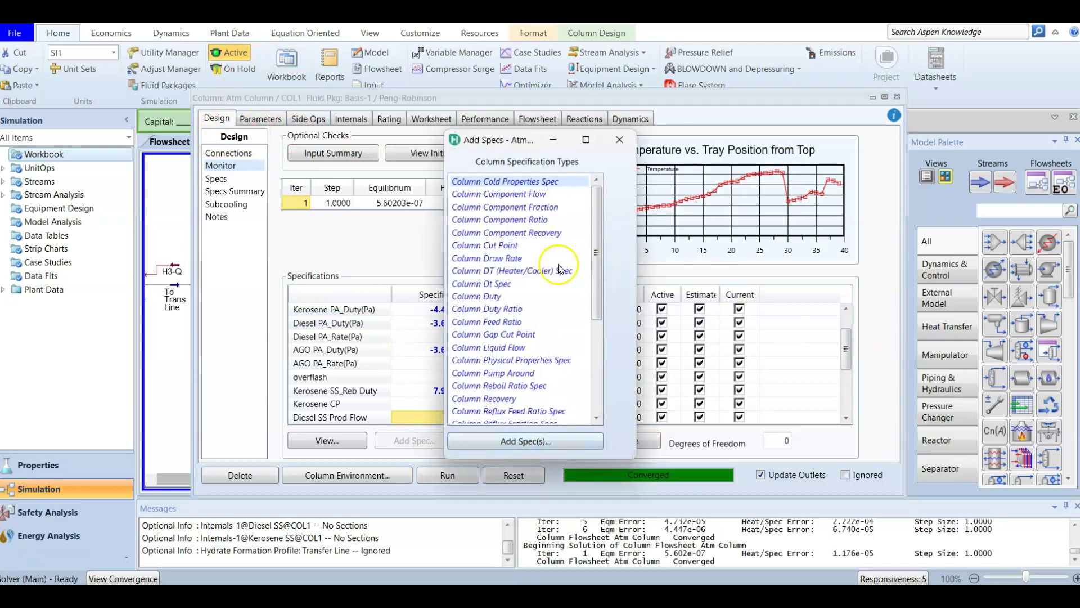
double_click(488, 245)
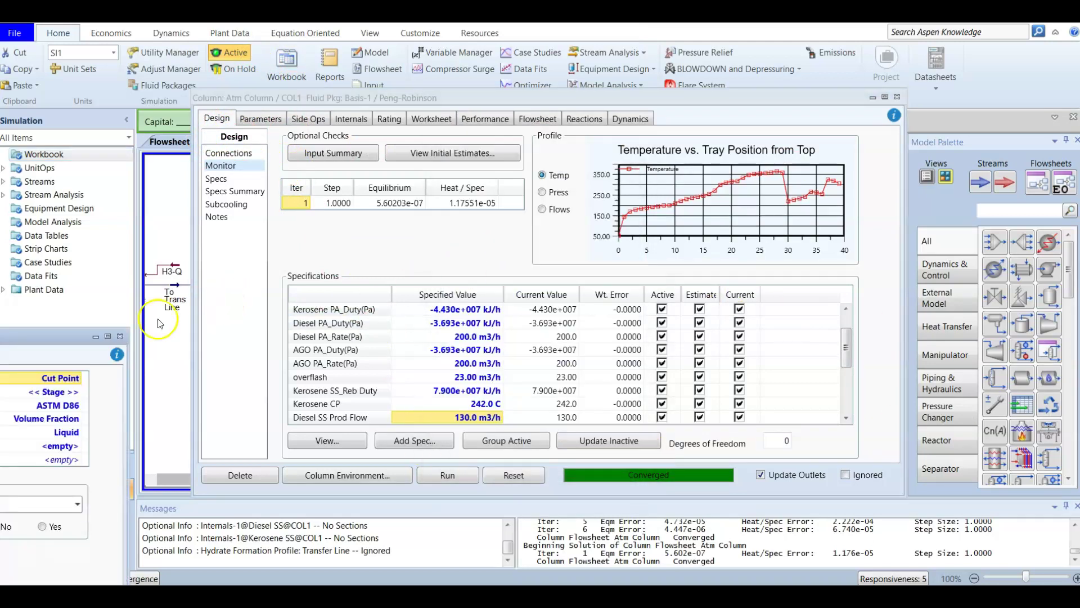
drag(72, 335, 703, 214)
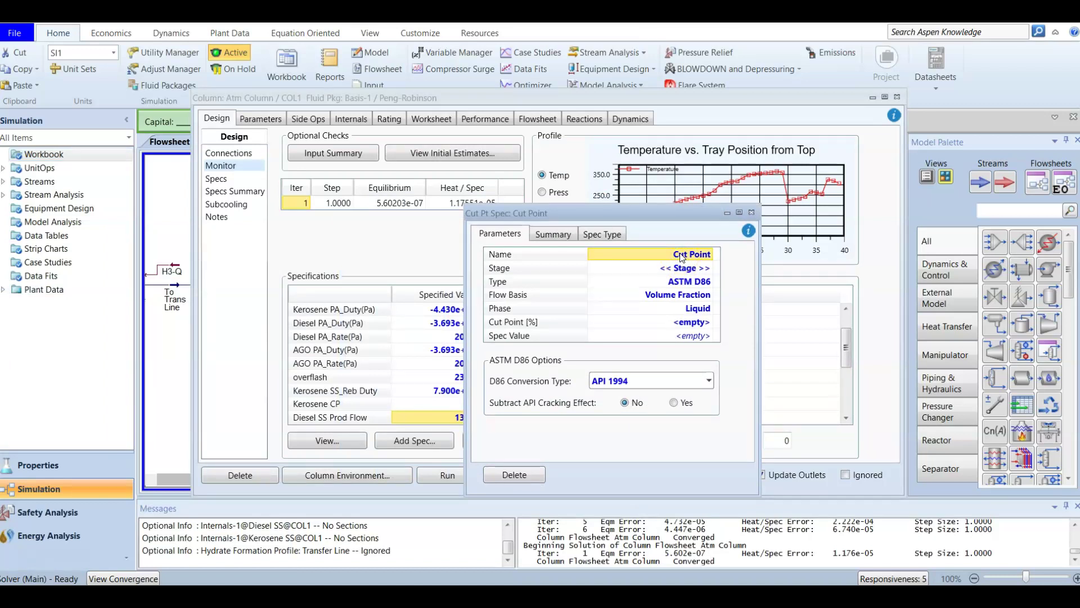
text(D)
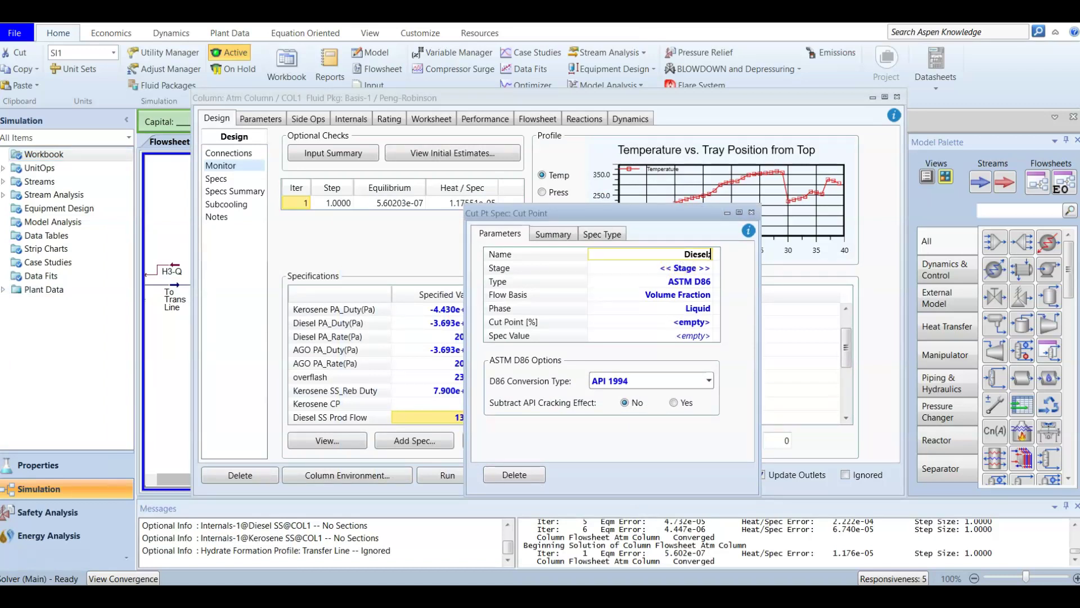
text(iesel;)
key(BackSpace)
text(CP)
Assign the Diesel CP specification to stage 3__Diesel SS.
click(703, 269)
click(708, 269)
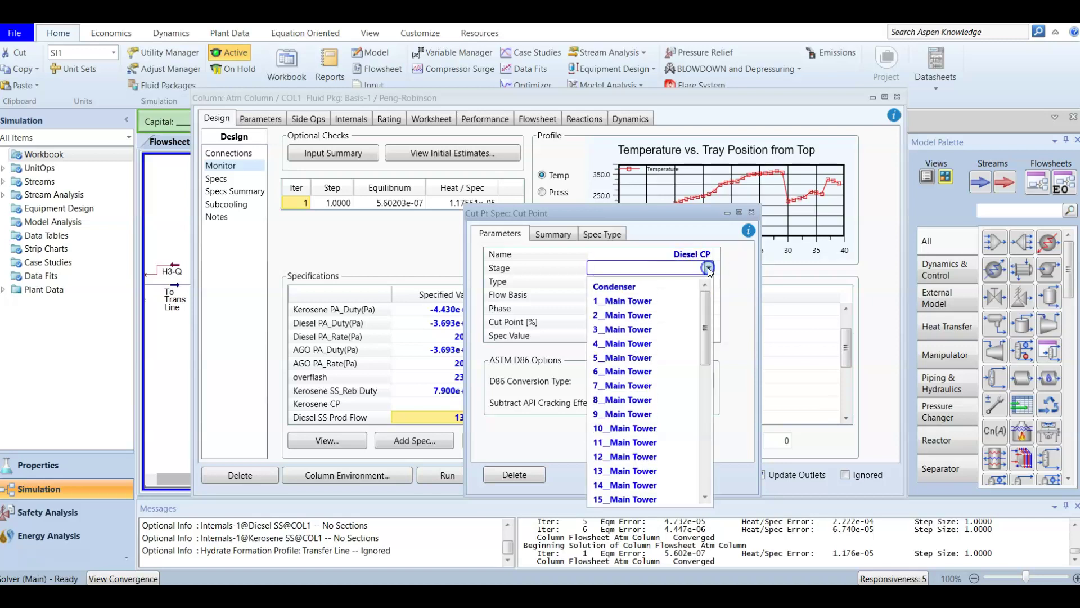
click(709, 270)
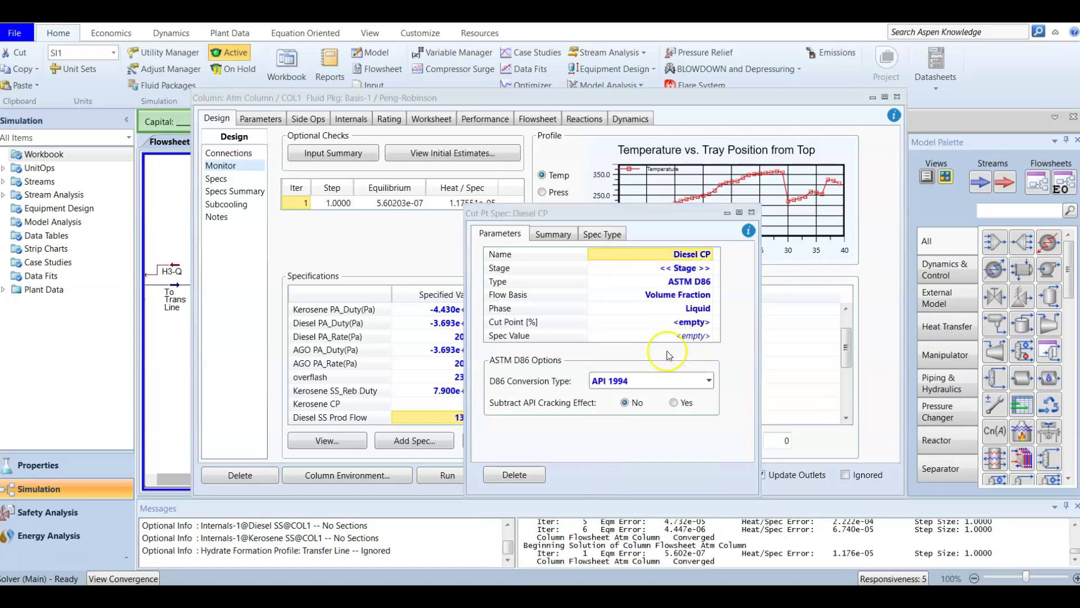
click(710, 267)
scroll(669, 409, down, 8)
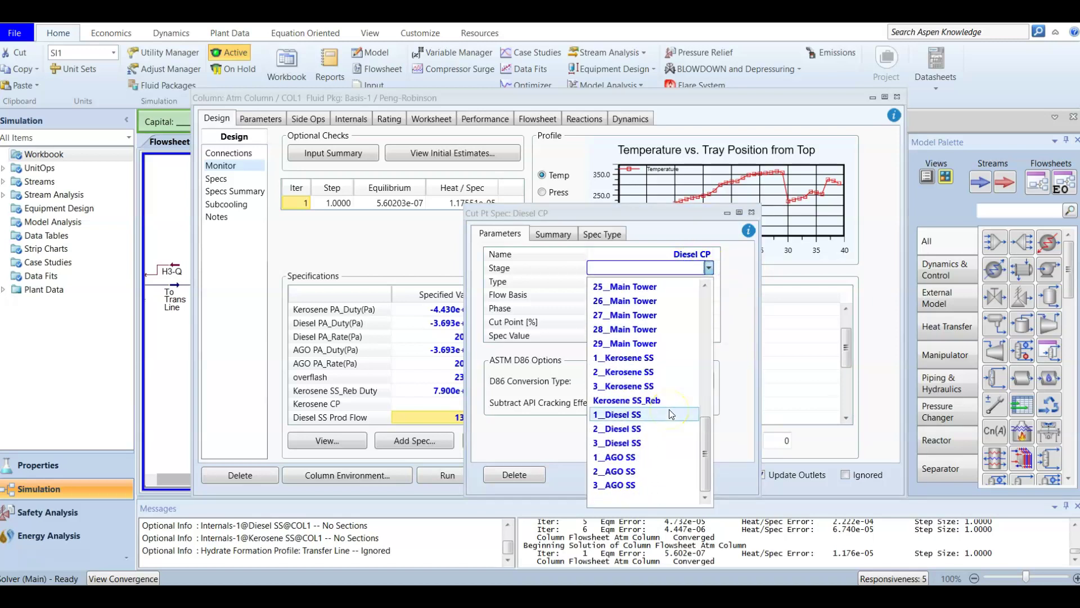
click(653, 443)
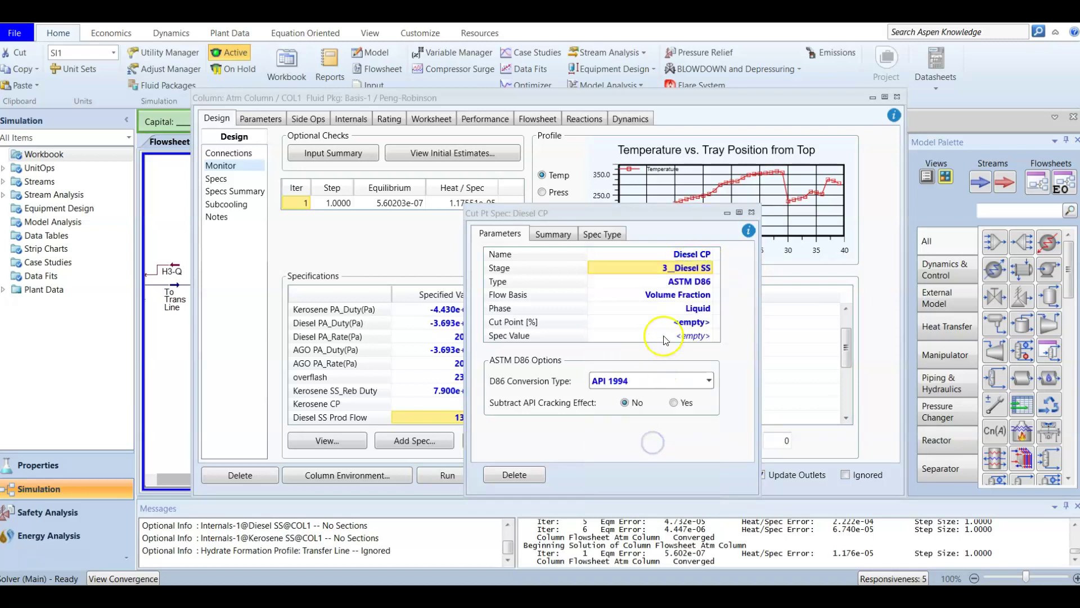
Give the Diesel CP specification a 95% cut point with a spec value of 405 C, and close it.
click(692, 323)
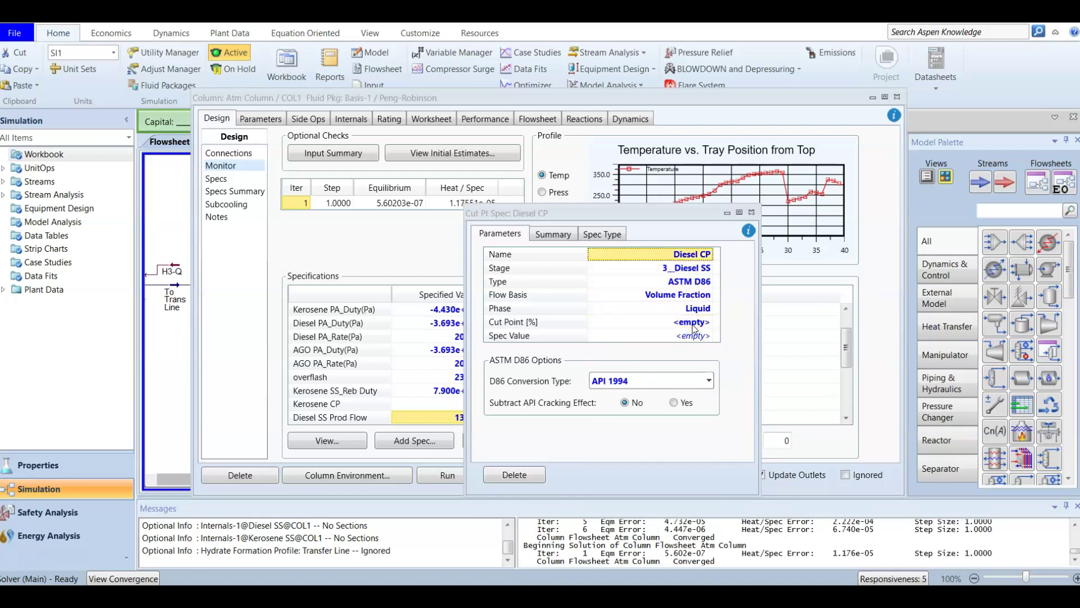
click(689, 322)
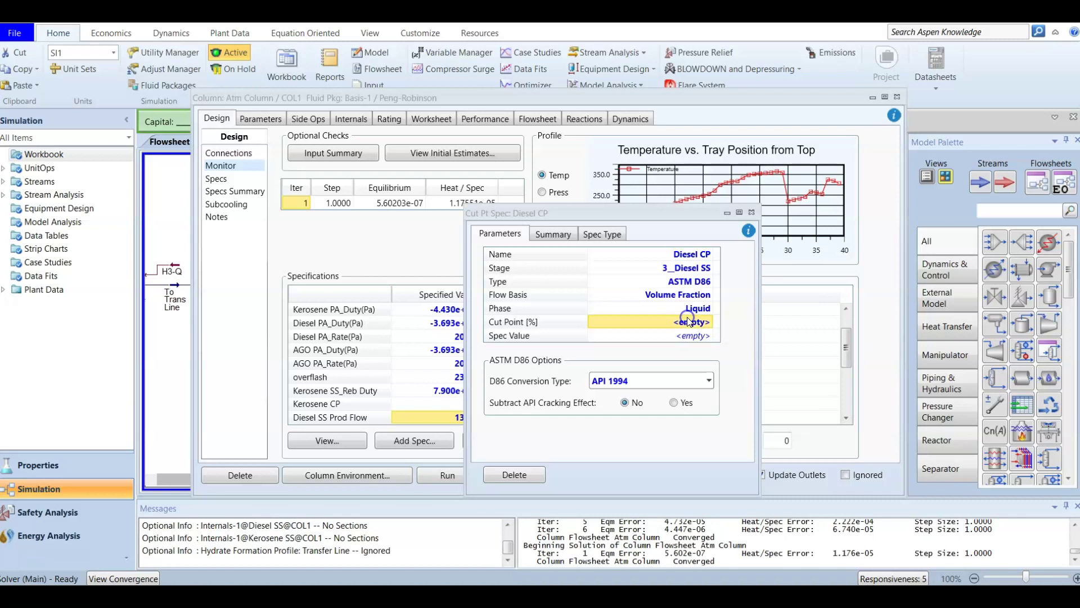
text(95)
key(Return)
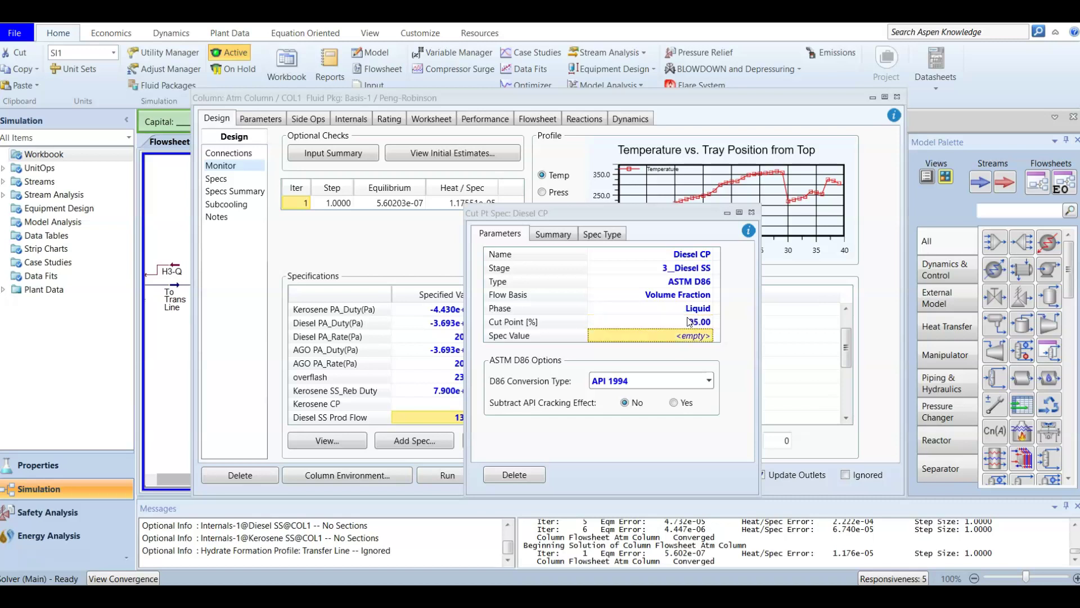
text(405)
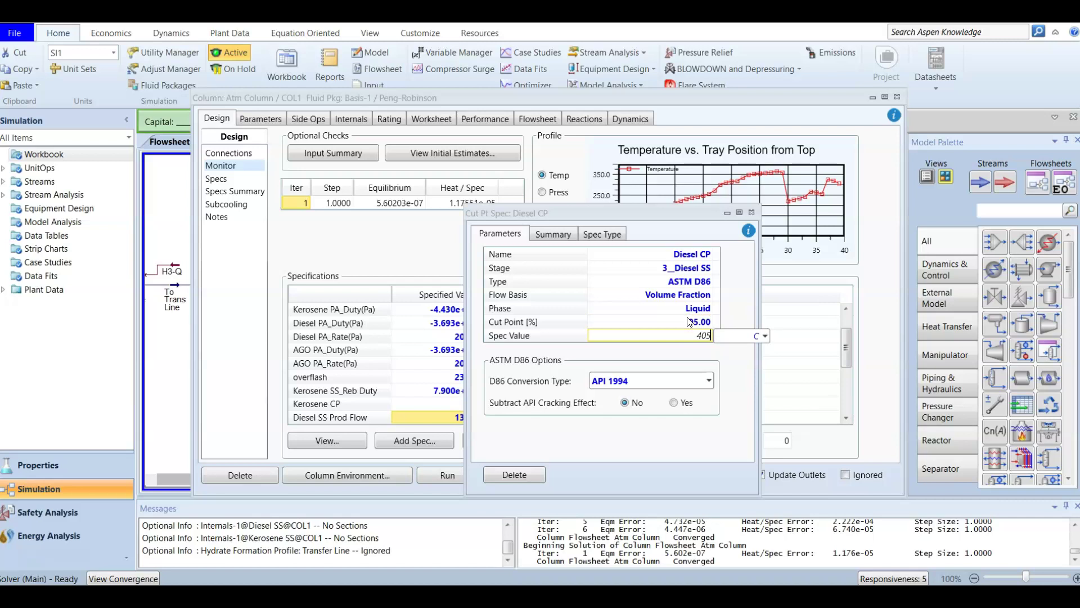
key(Return)
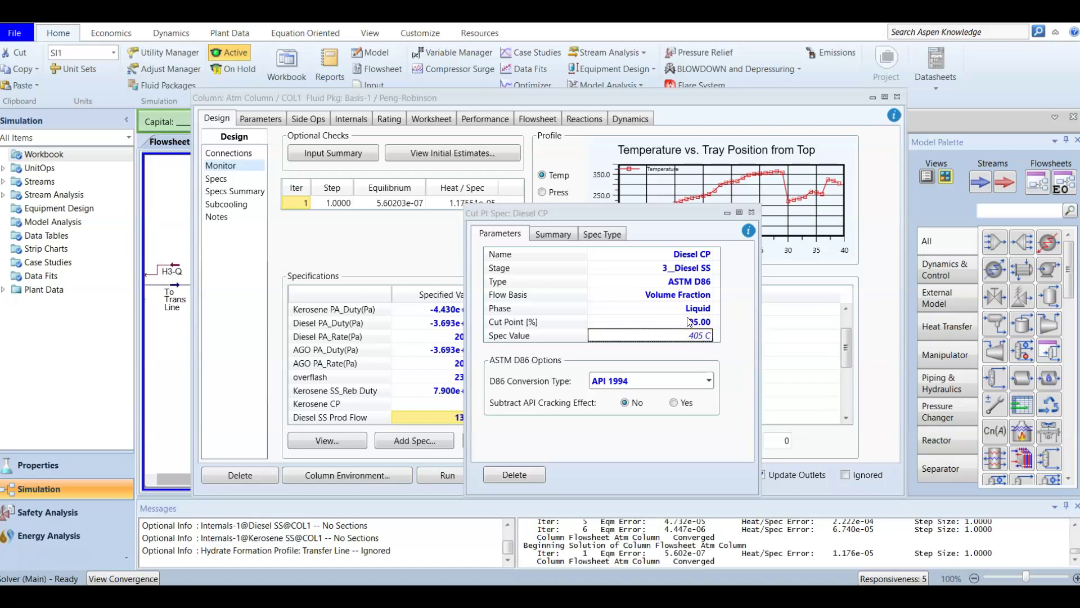
click(748, 229)
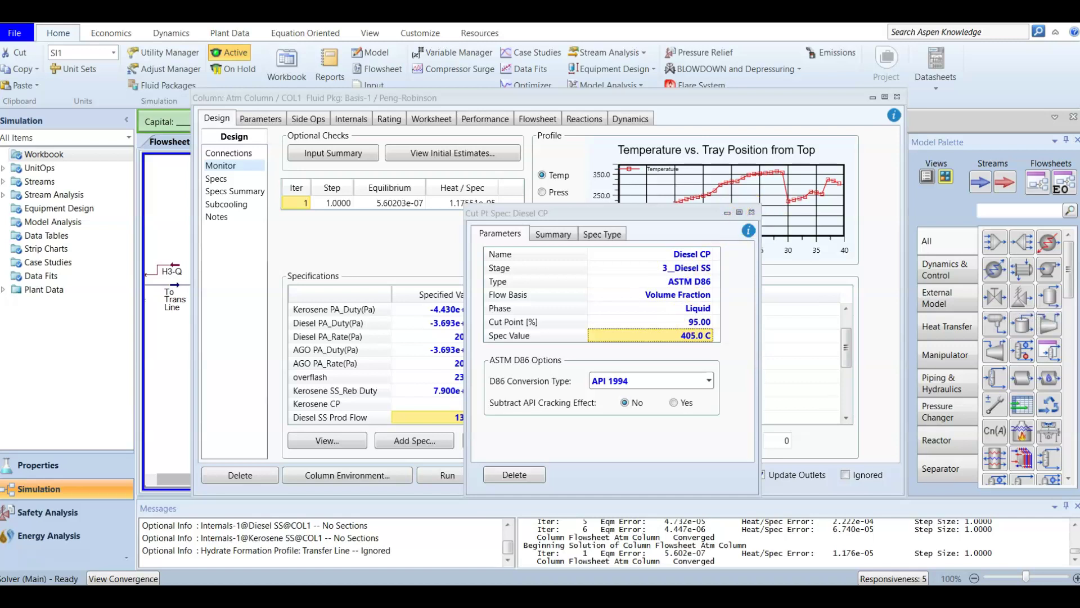
click(752, 212)
click(610, 301)
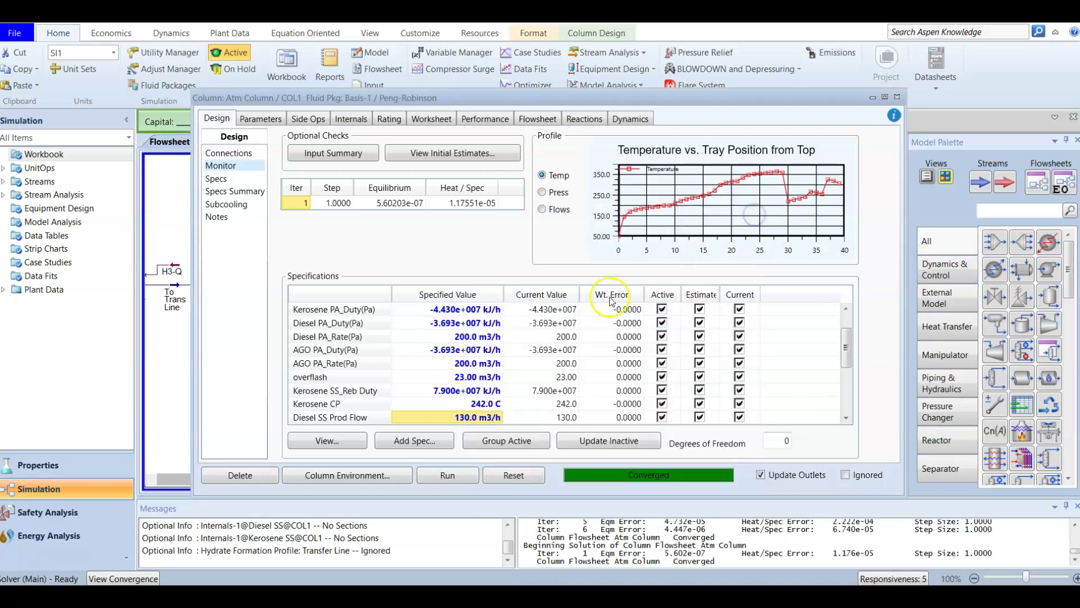
Add another Column Cut Point specification to the column and name it AGO CP.
click(414, 441)
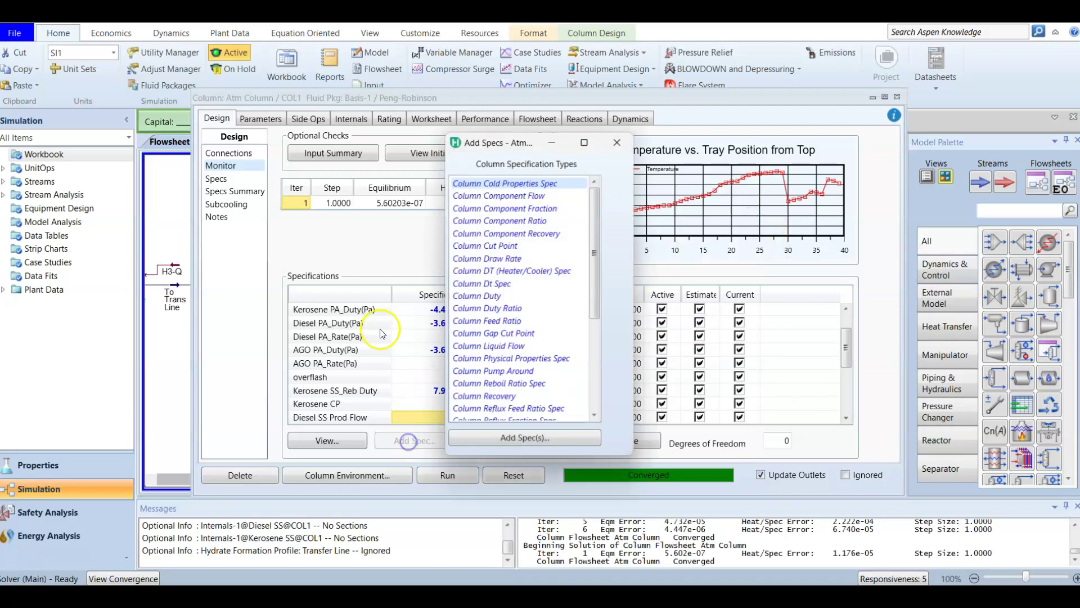
double_click(516, 245)
click(520, 305)
text(AGO)
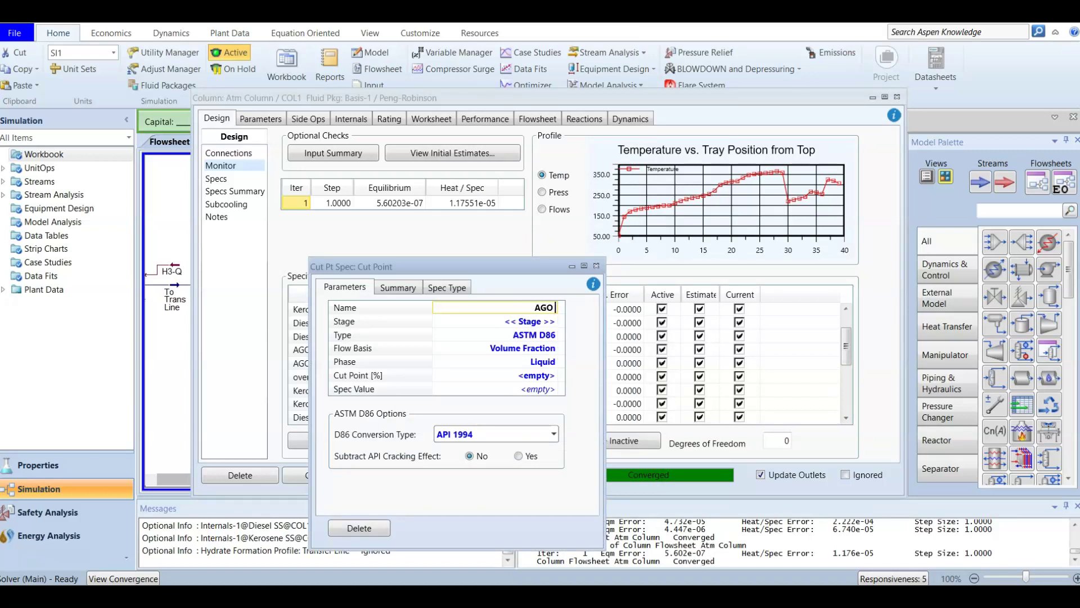
text( CP)
key(Return)
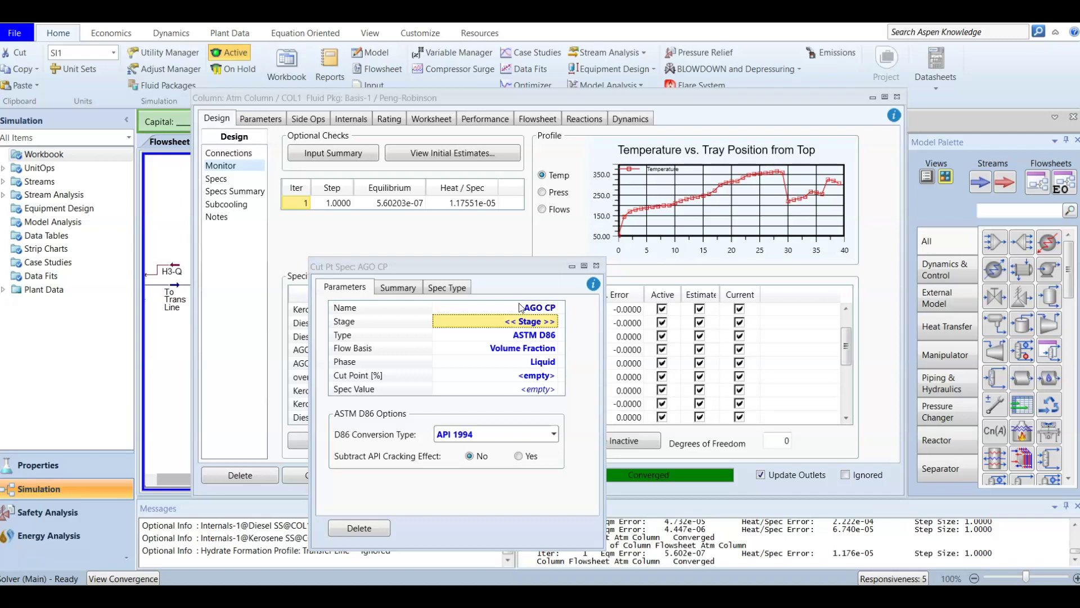
Assign the AGO CP specification to stage 3__AGO SS.
click(549, 322)
scroll(490, 450, down, 2)
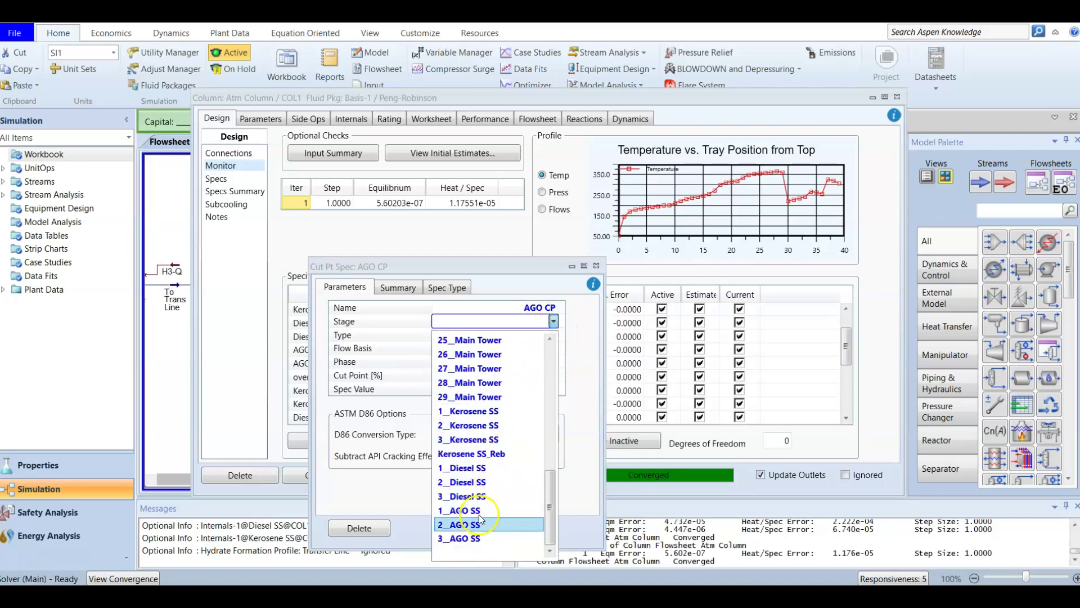
click(463, 538)
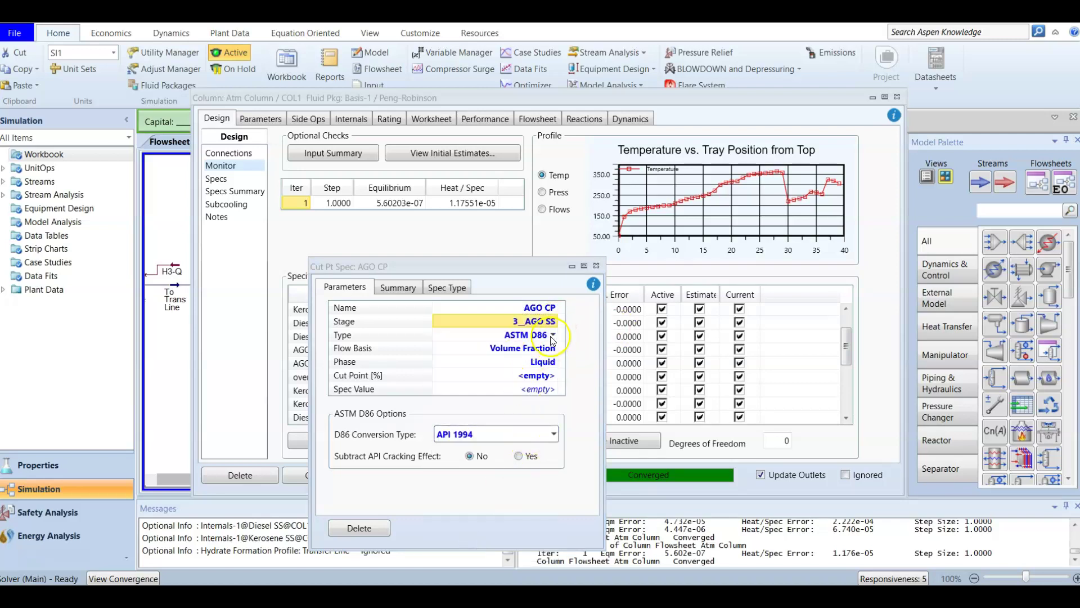
Give the AGO CP specification a 95% cut point with a spec value of 455 C, and close it.
click(549, 377)
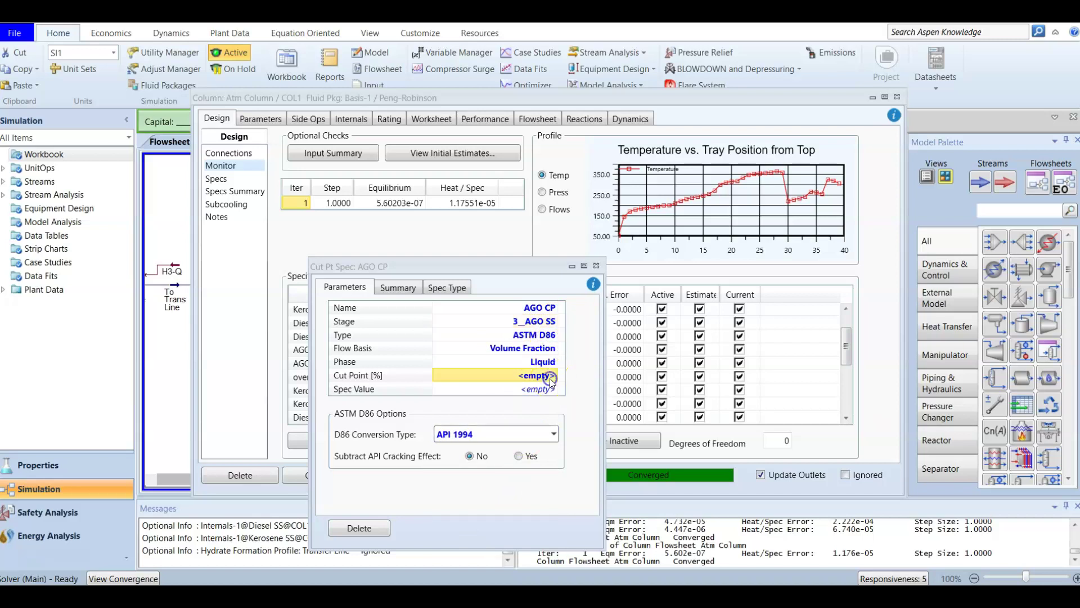
text(95)
key(Return)
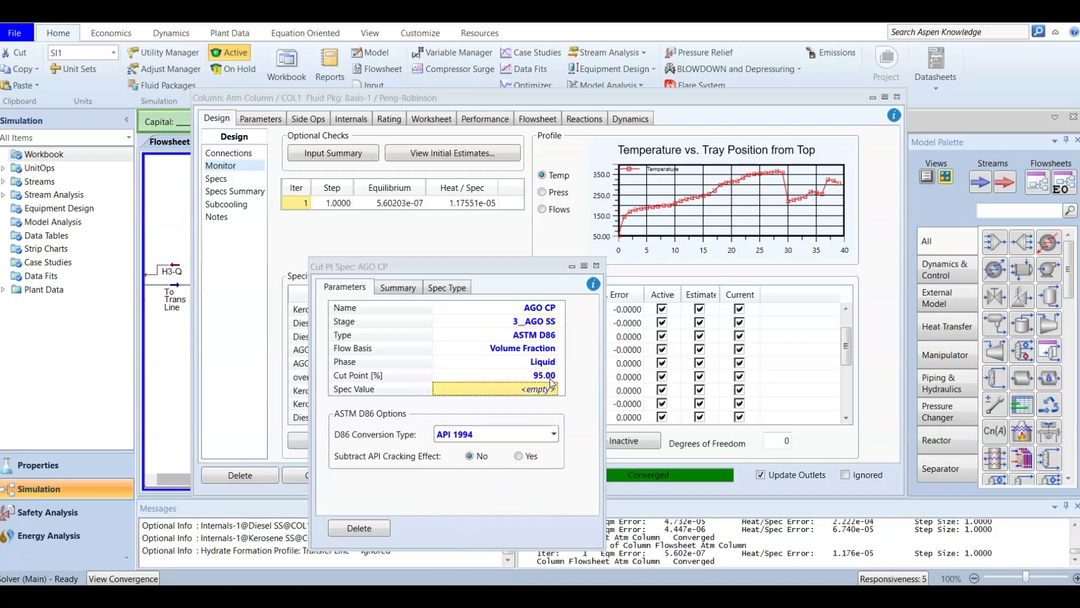
click(542, 390)
text(4)
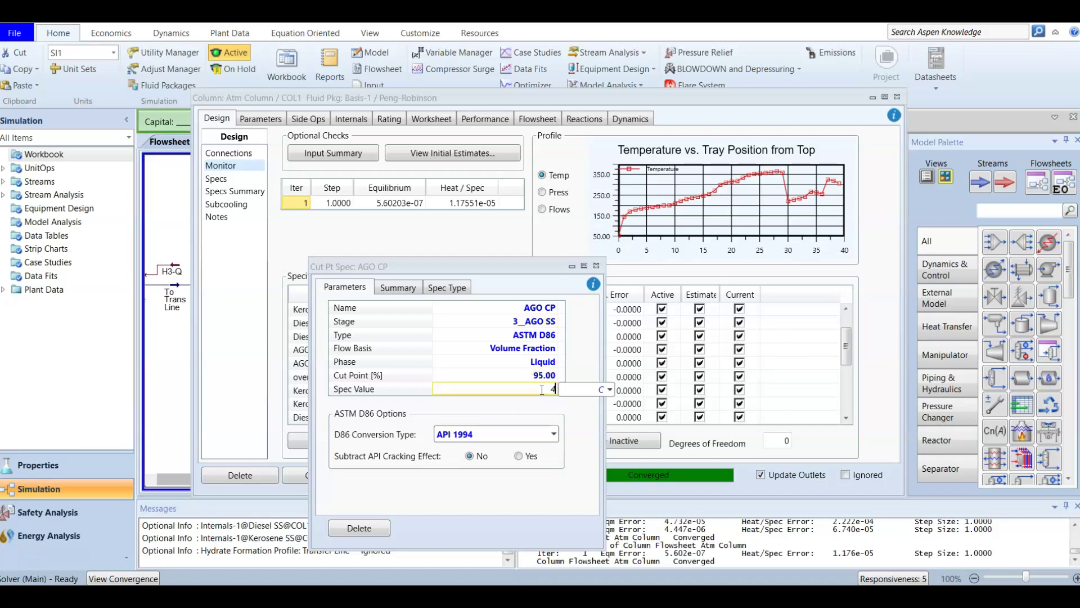
text(55)
key(Return)
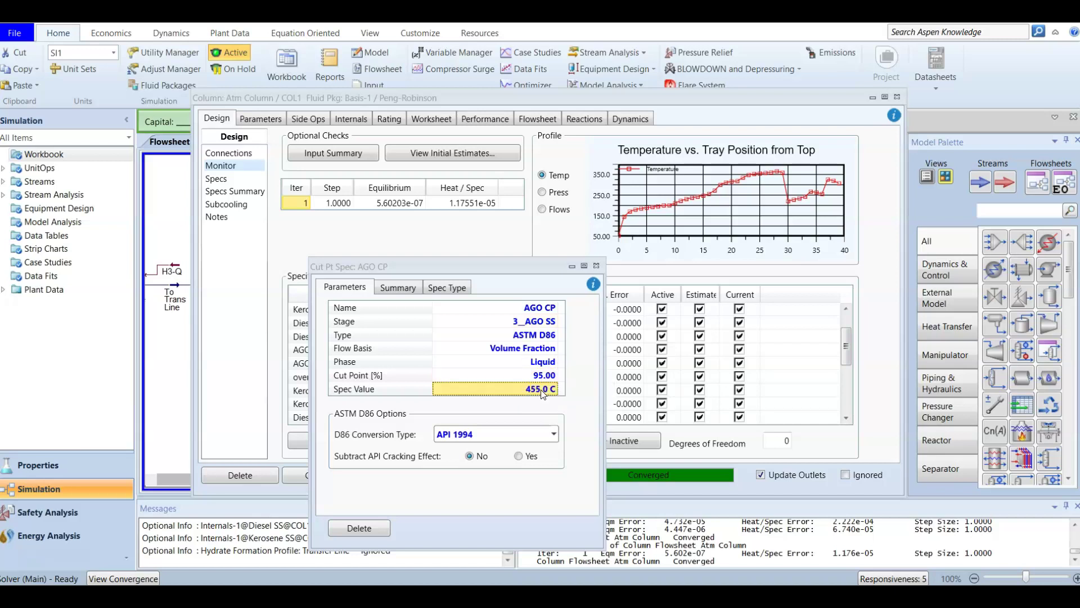
click(597, 266)
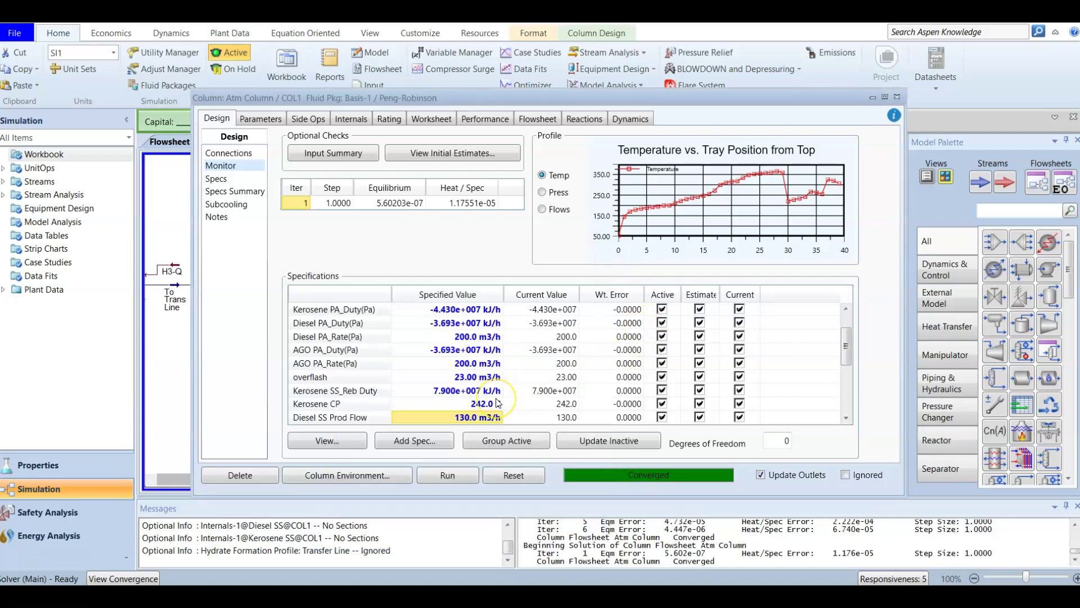
Activate the AGO CP and Diesel CP specifications in the column's specification list.
scroll(498, 403, down, 5)
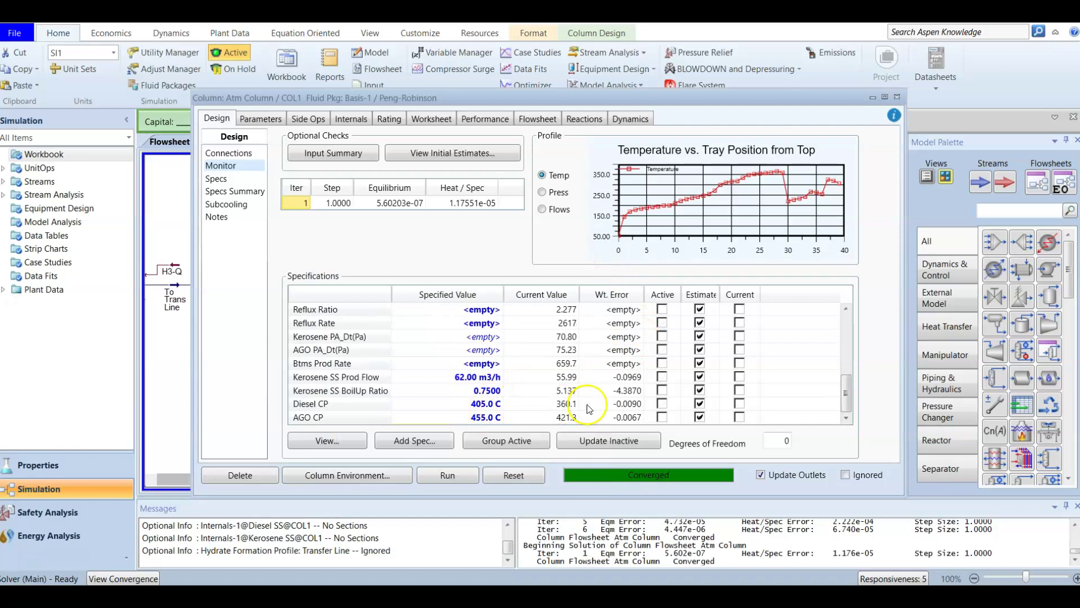
click(662, 404)
click(662, 417)
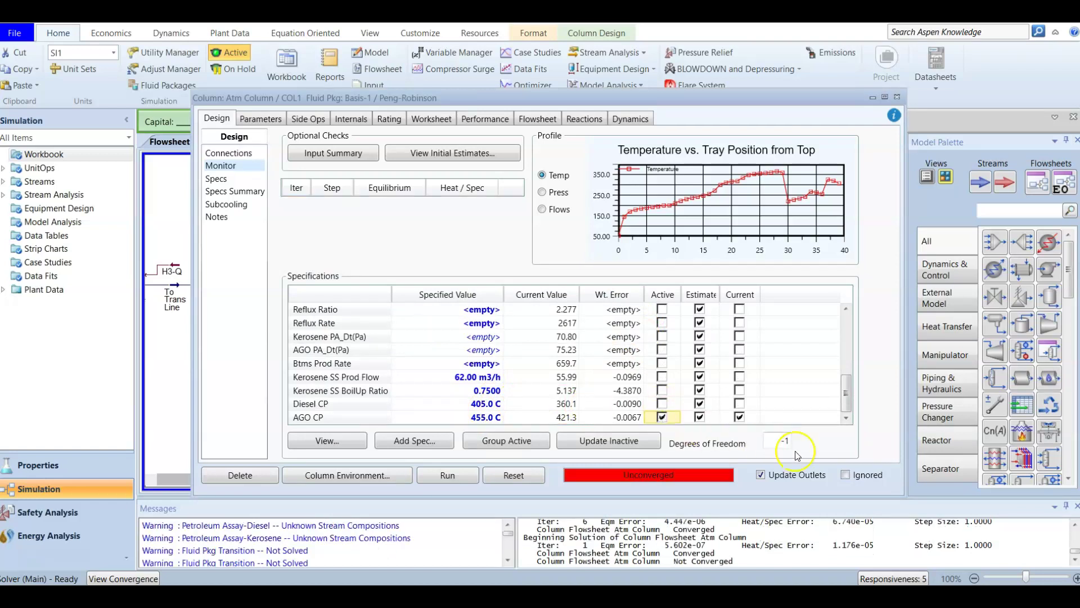
click(662, 405)
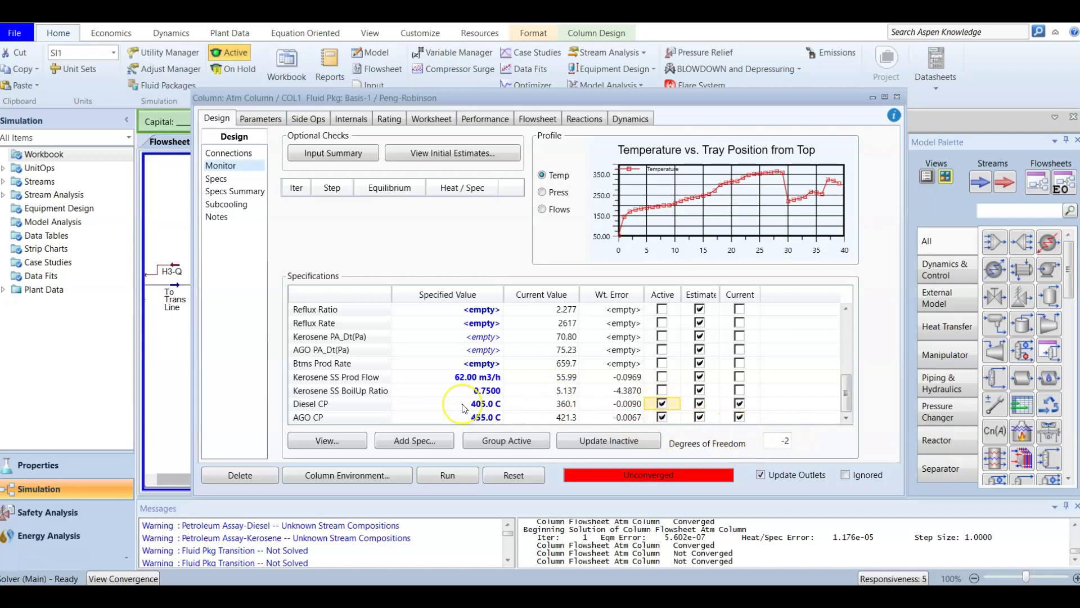
Group the active specifications together in the column's specification list.
mouse_move(464, 408)
click(509, 443)
scroll(653, 338, up, 3)
scroll(653, 338, up, 1)
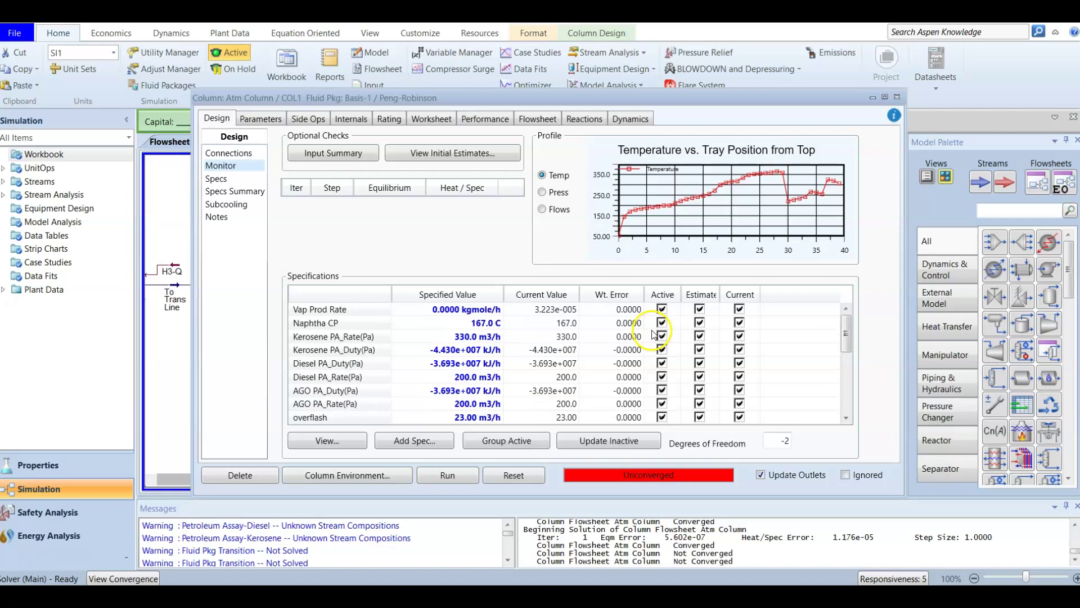
Deactivate the Diesel SS Prod Flow and AGO SS Prod Flow specifications so the cut points replace them.
mouse_move(503, 338)
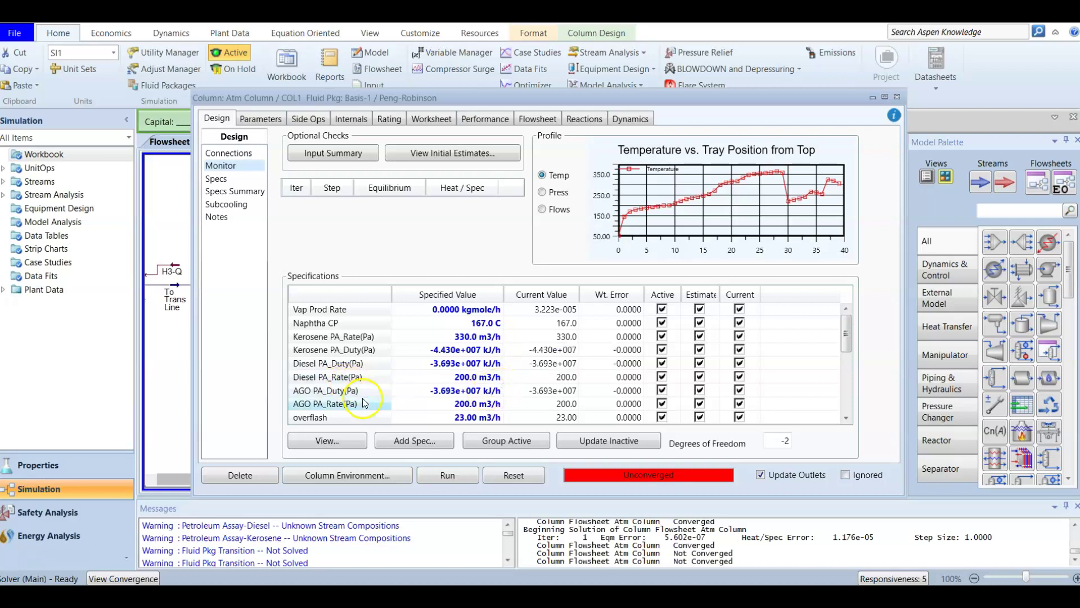
scroll(366, 352, down, 2)
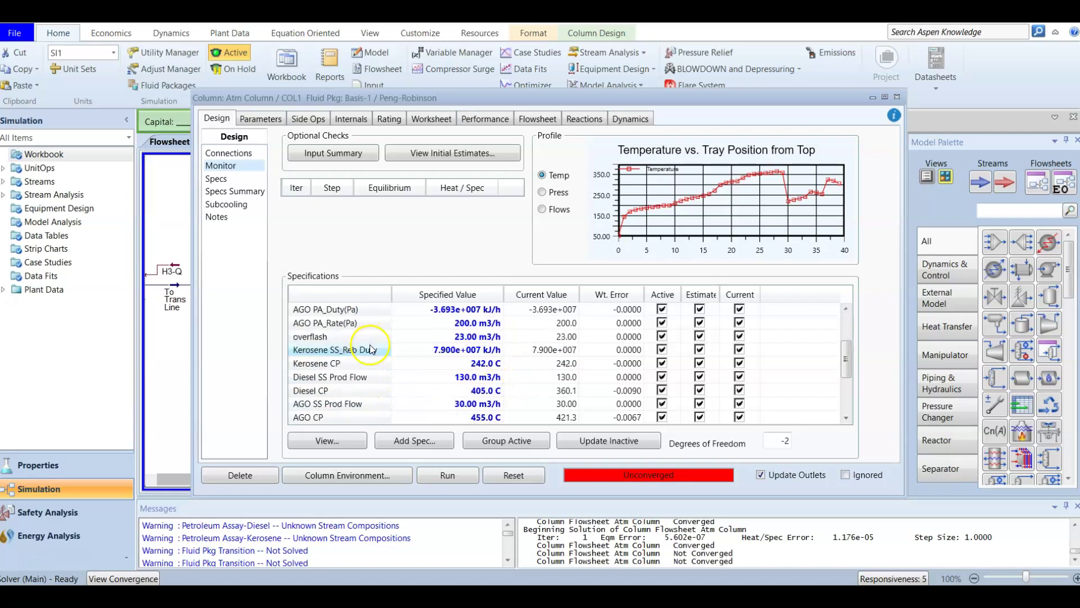
click(662, 376)
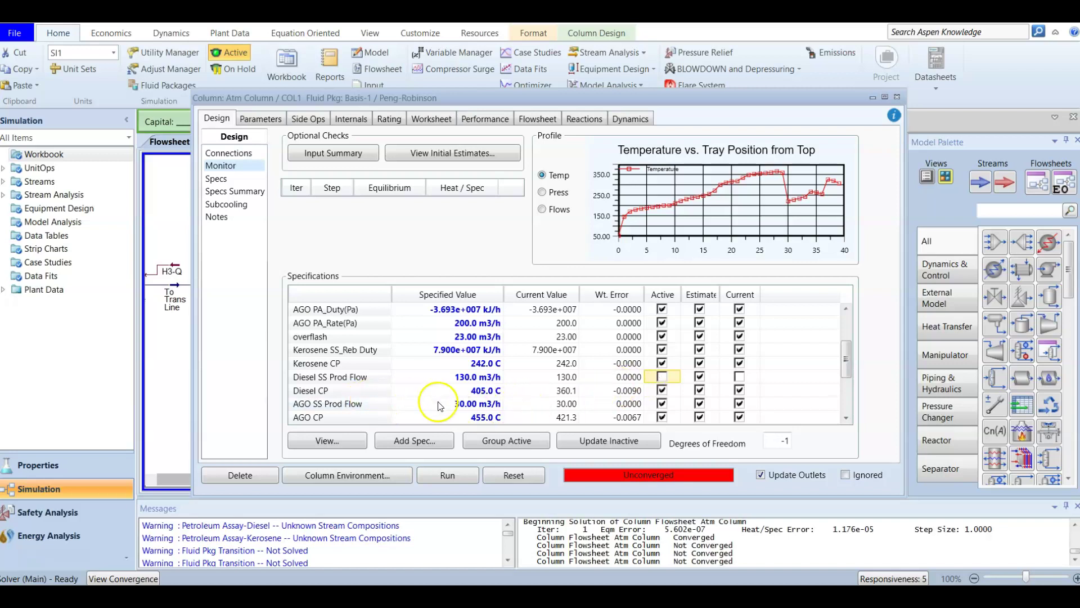
click(662, 403)
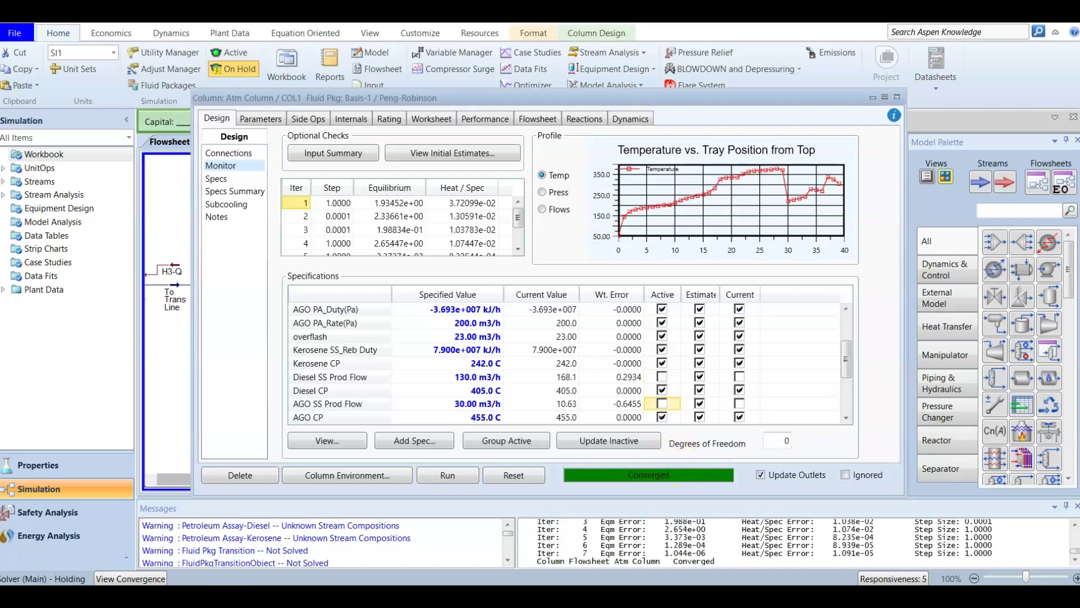
mouse_move(573, 334)
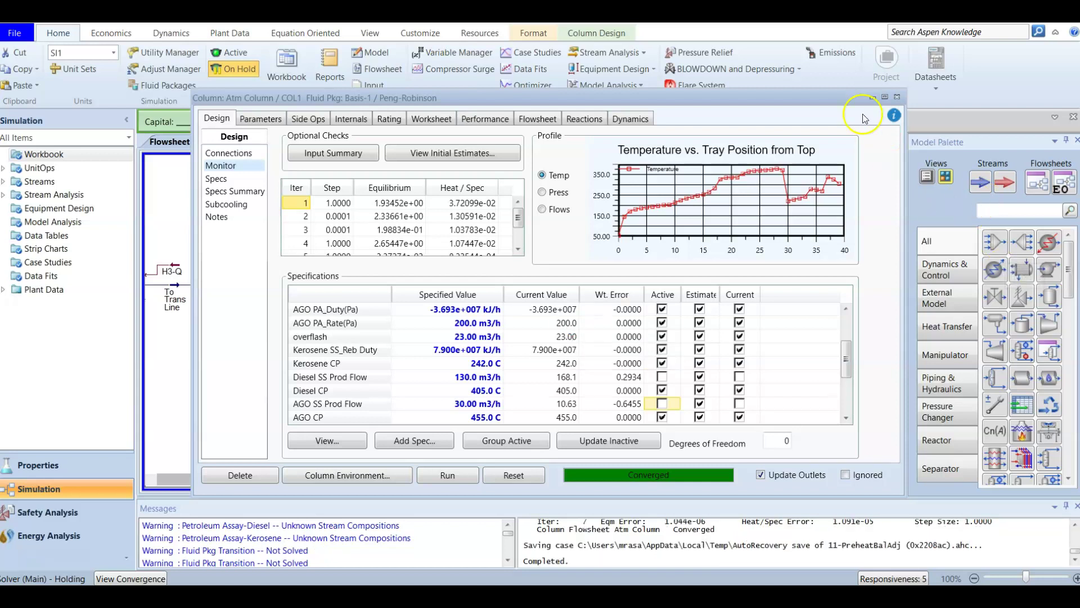
Close the column window, check the status of the Petroleum Assay-Kerosene stream analysis and return to the main flowsheet.
click(898, 96)
double_click(79, 196)
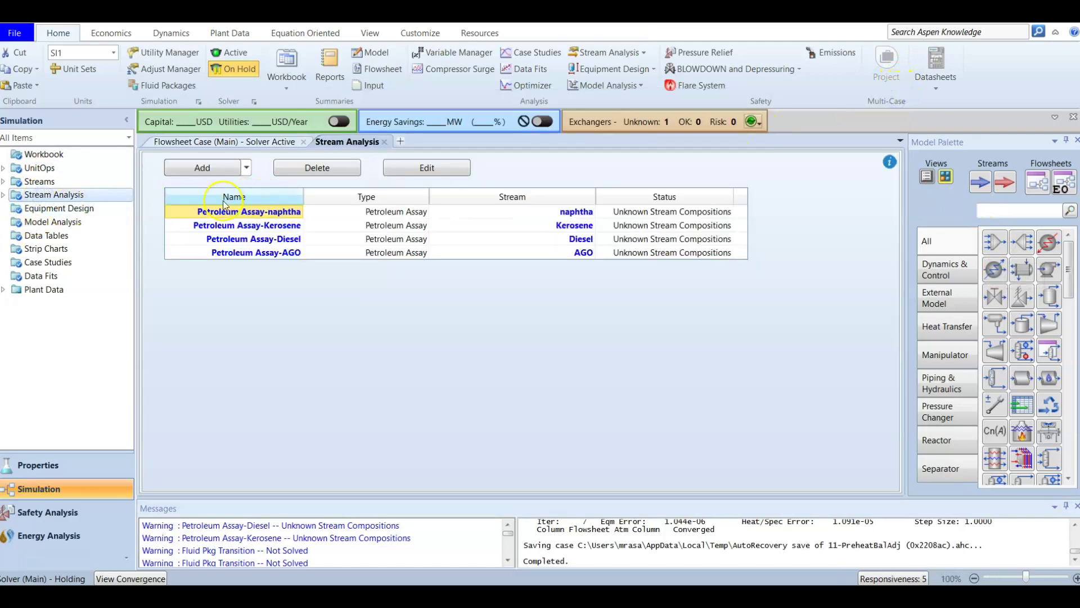
click(4, 195)
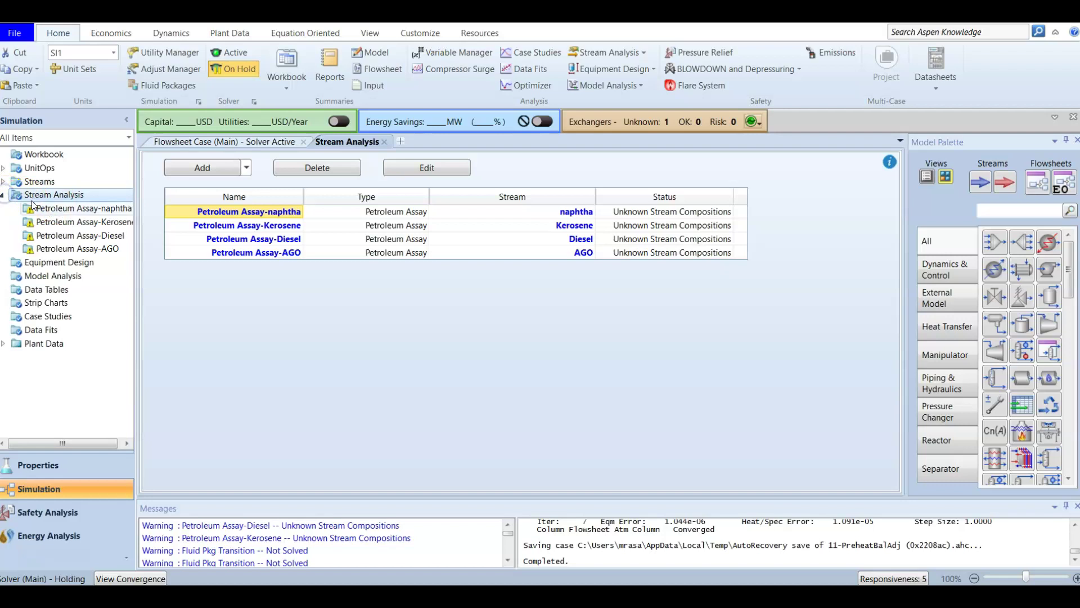
double_click(56, 224)
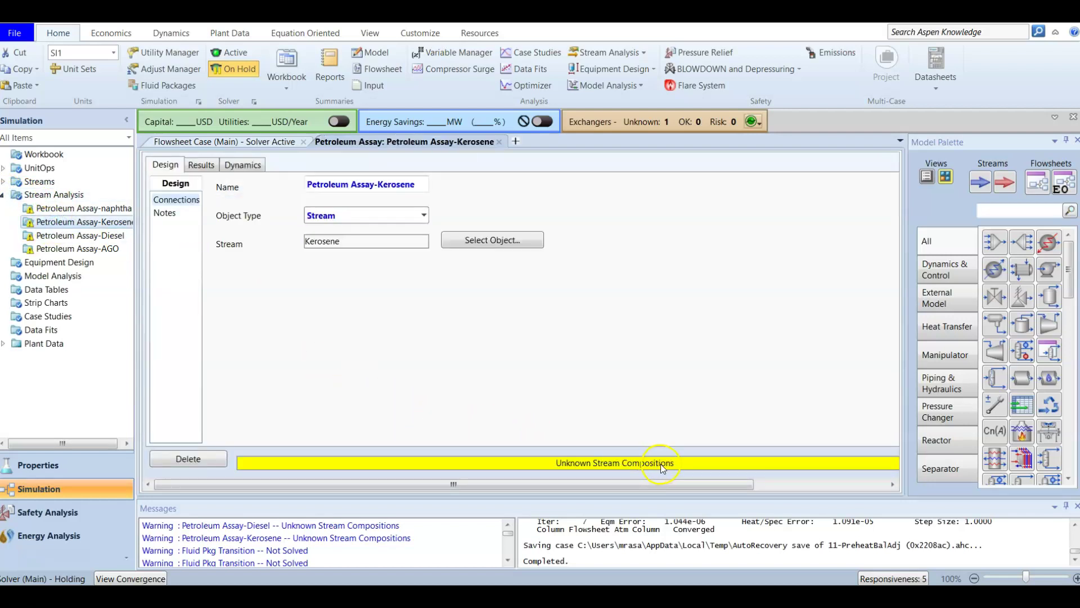
click(266, 143)
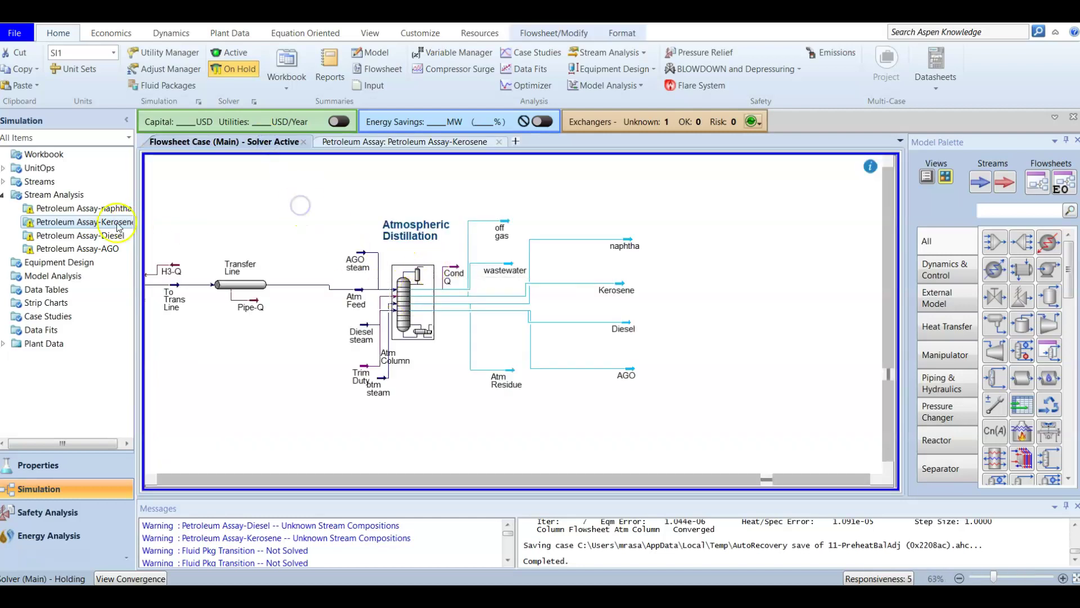
click(393, 140)
click(499, 142)
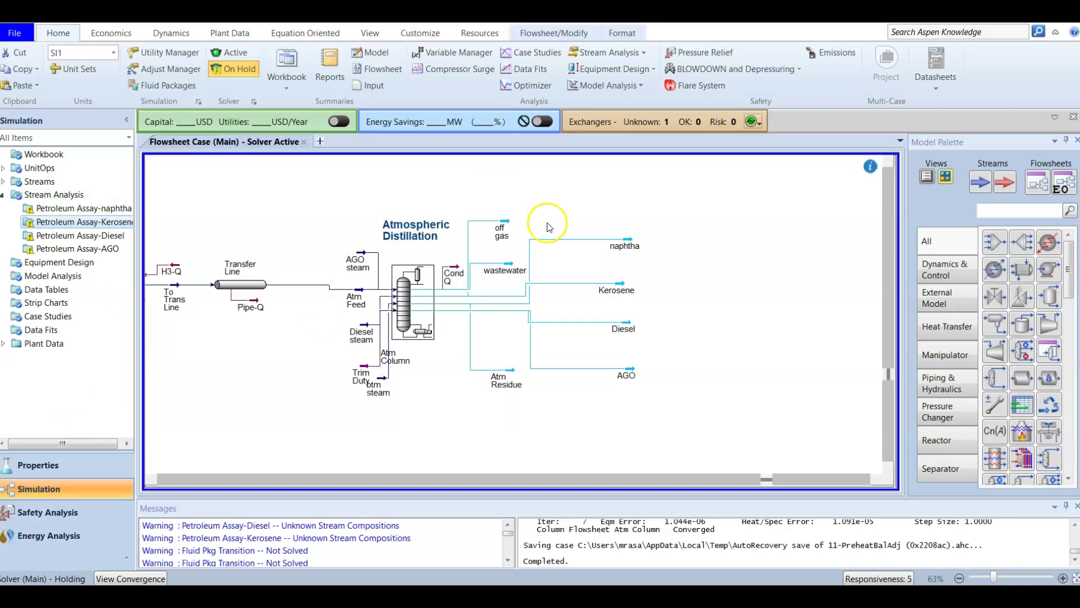
Try to set the solver to active from the main flowsheet and close the consistency error report.
click(233, 53)
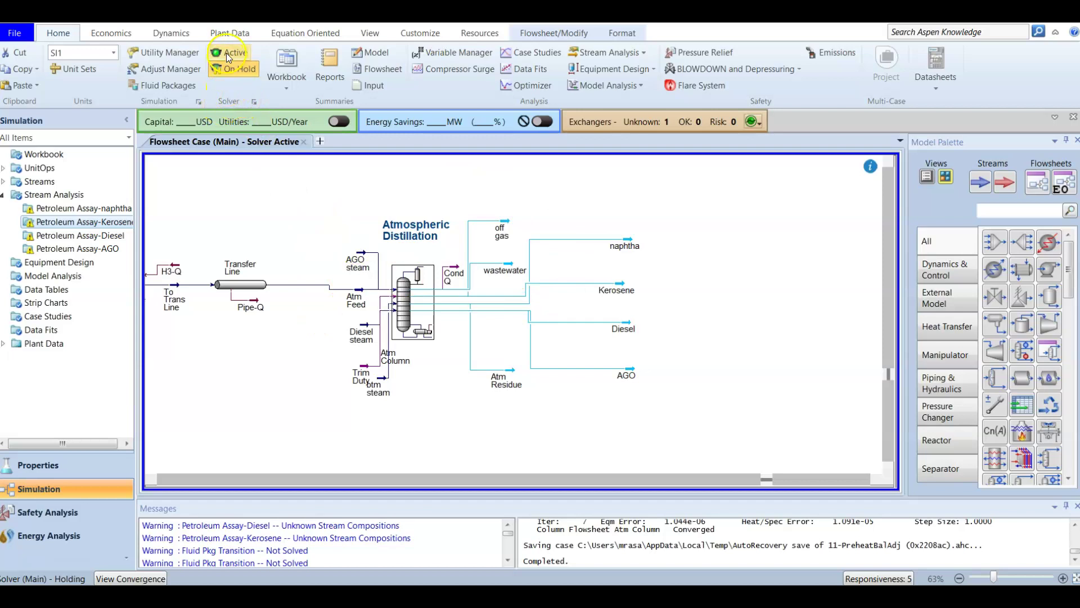
click(234, 69)
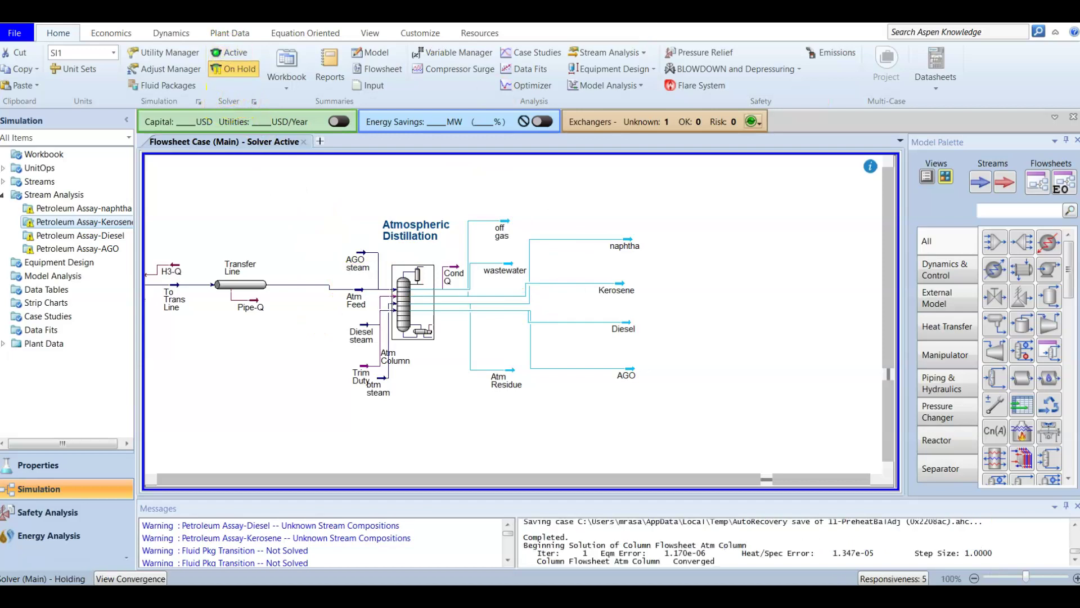
click(222, 54)
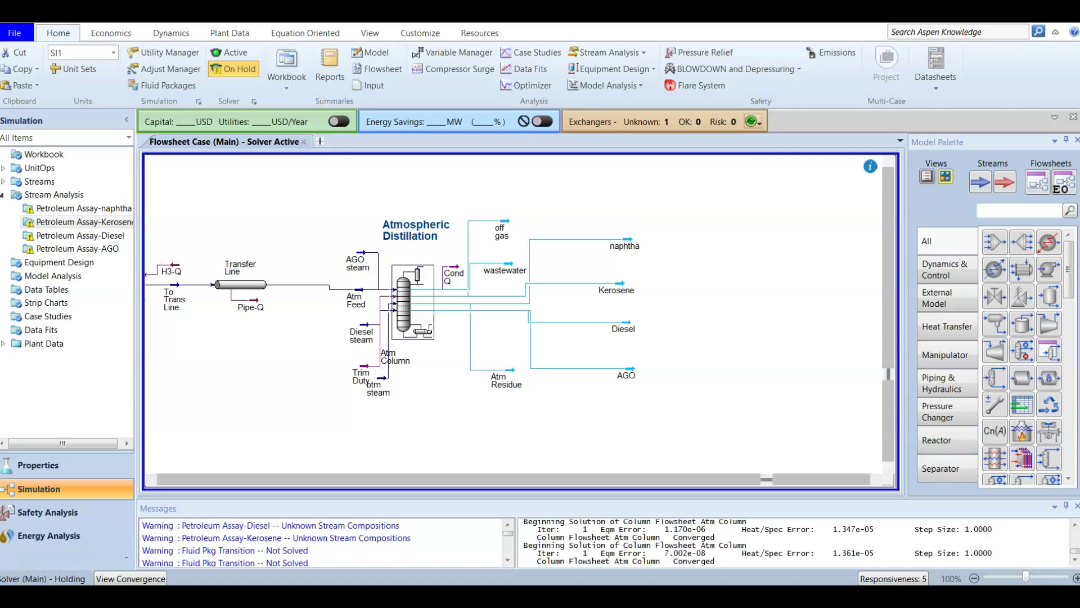
click(396, 439)
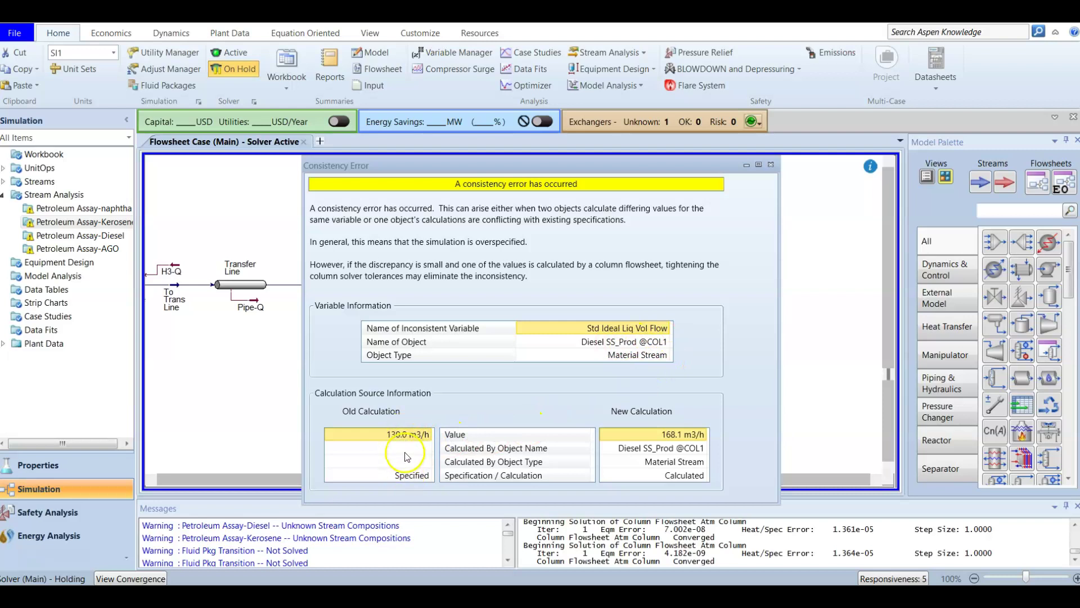
click(771, 165)
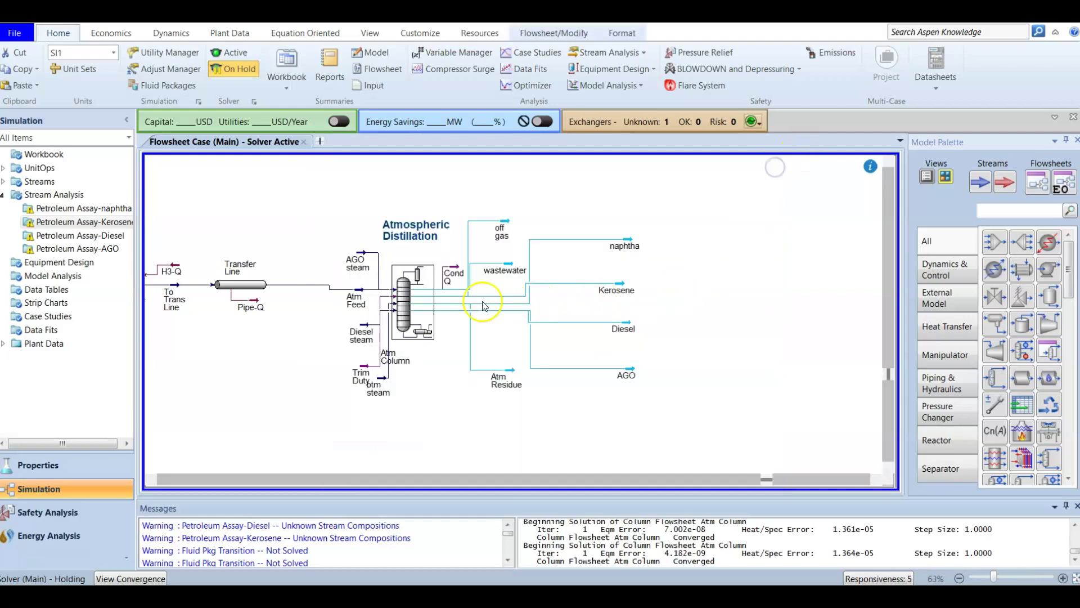
Enter the Atm Column subflowsheet and set the solver to active.
click(408, 307)
click(554, 35)
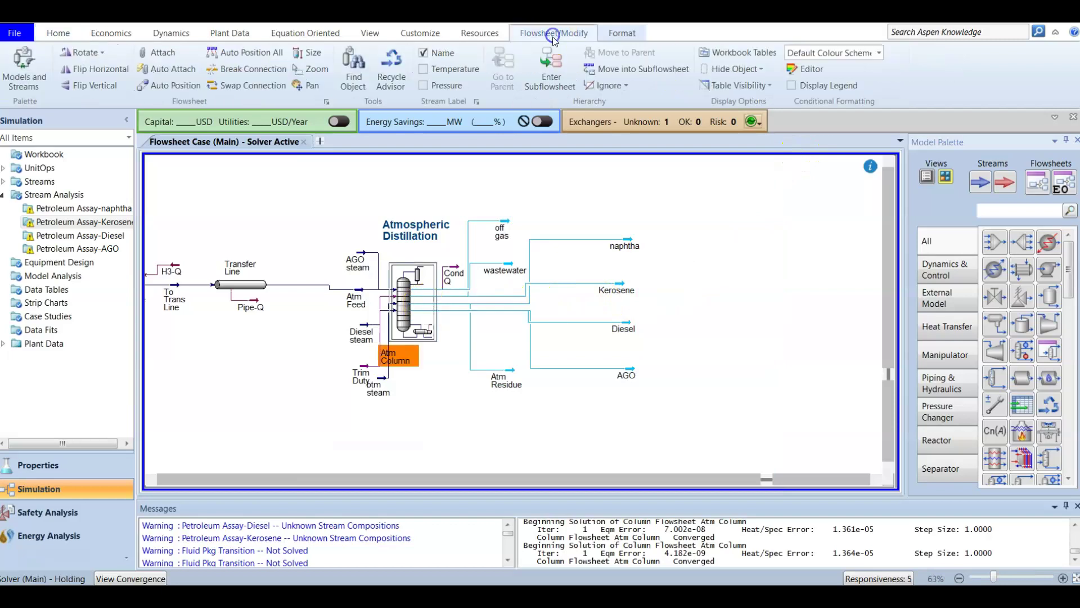
click(550, 68)
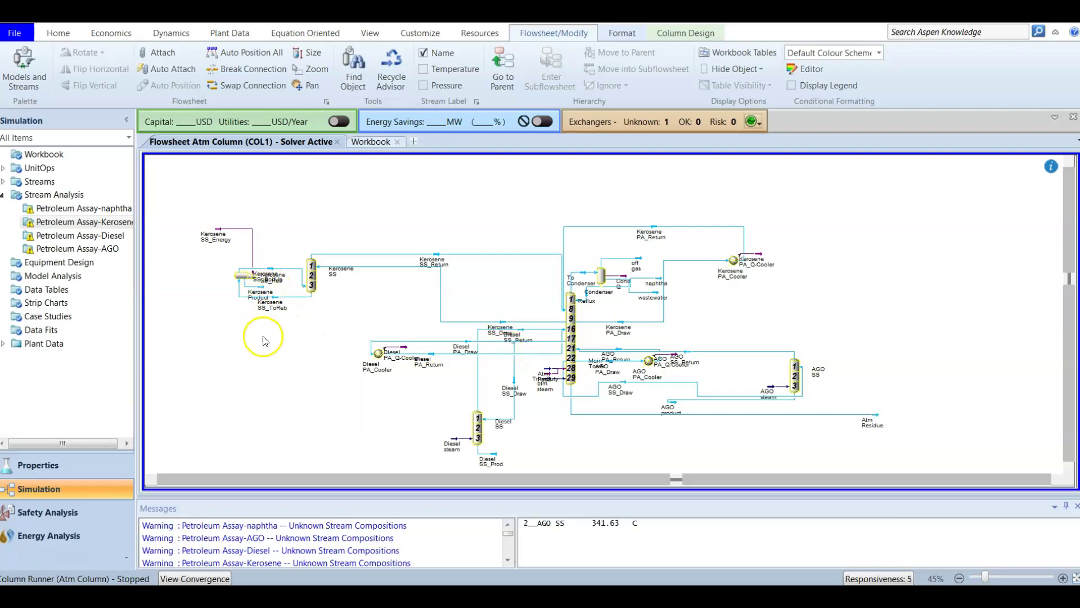
click(56, 33)
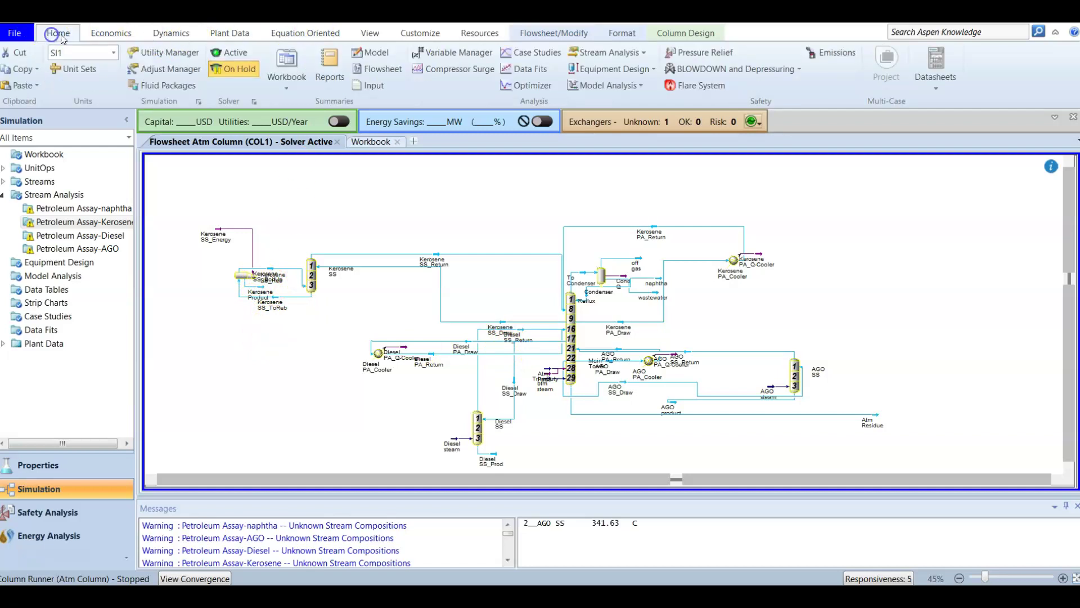
click(228, 53)
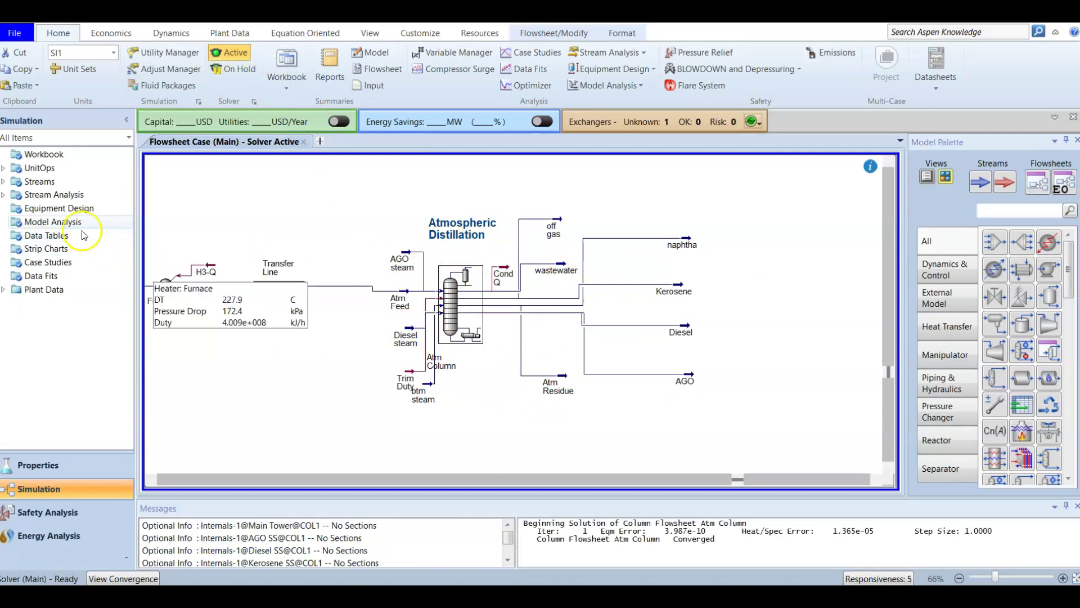
click(330, 420)
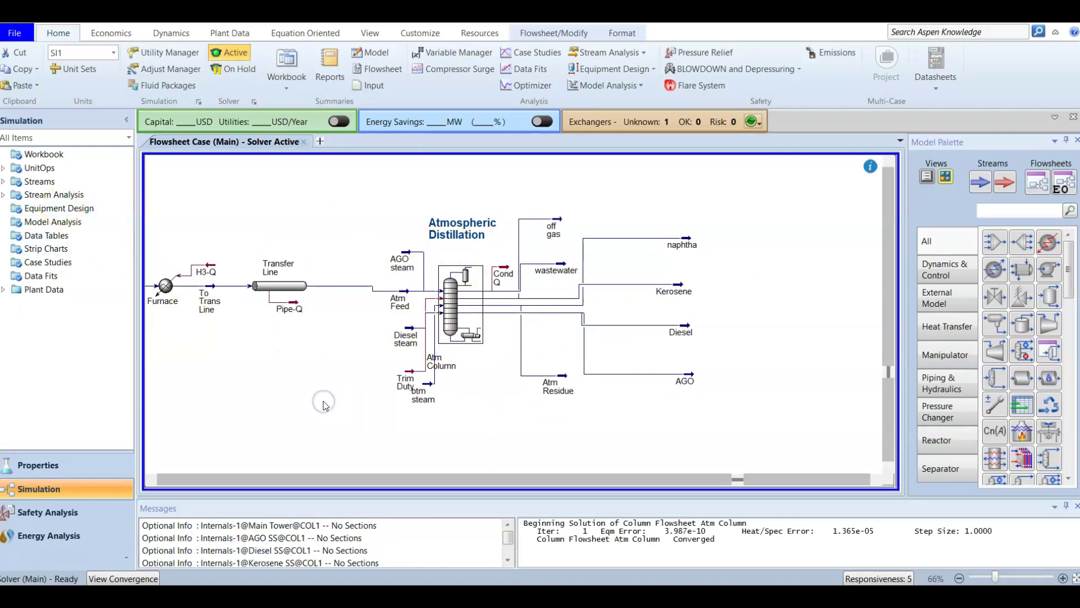
Examine the boiling curve results of Petroleum Assay-Kerosene, especially the 95% row, and close the assay.
click(889, 164)
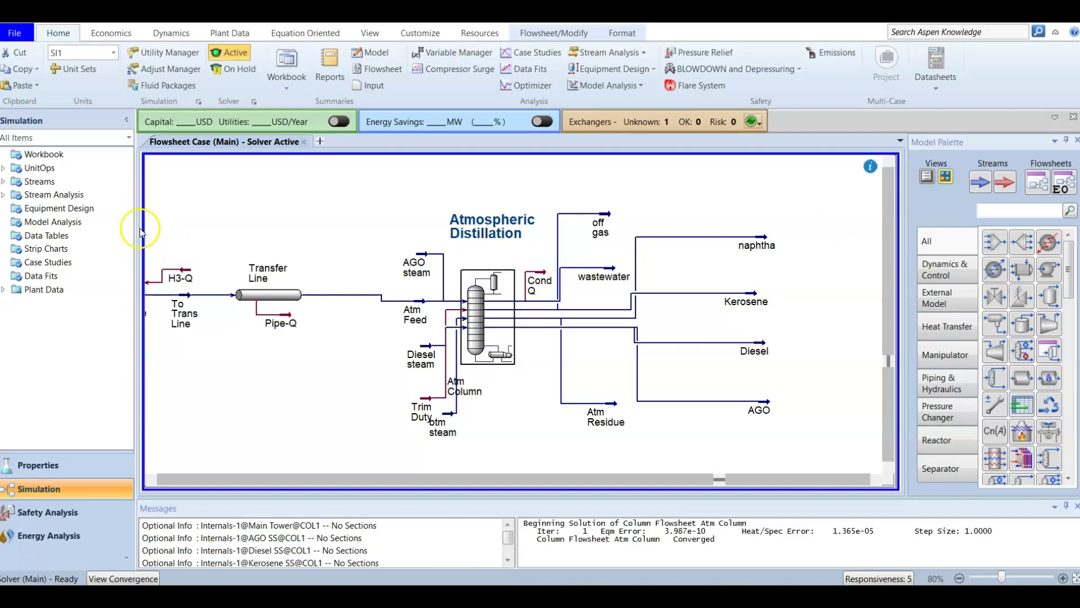
click(4, 196)
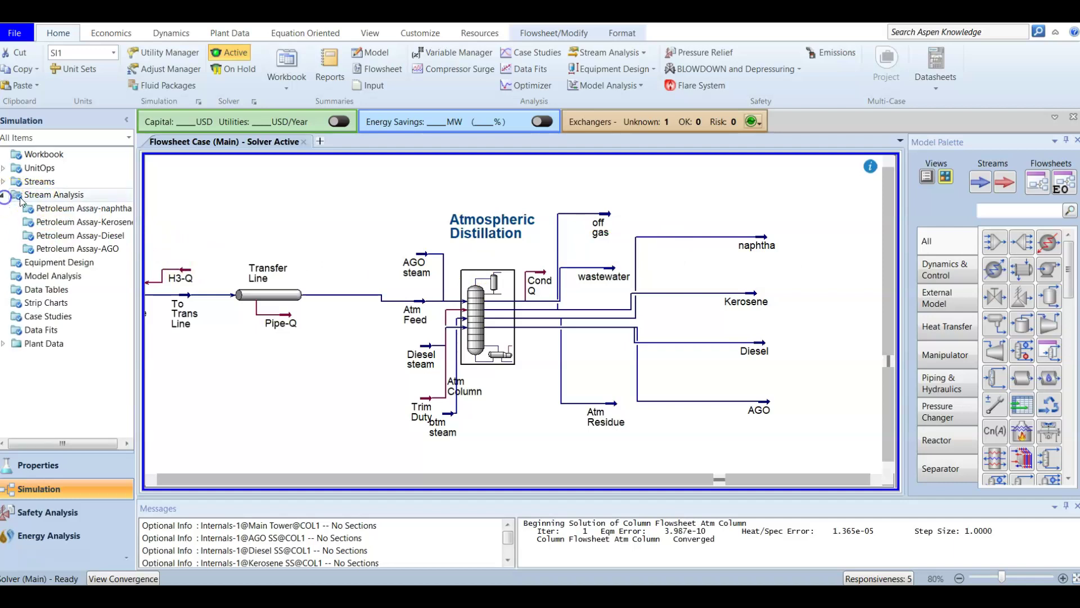
double_click(53, 225)
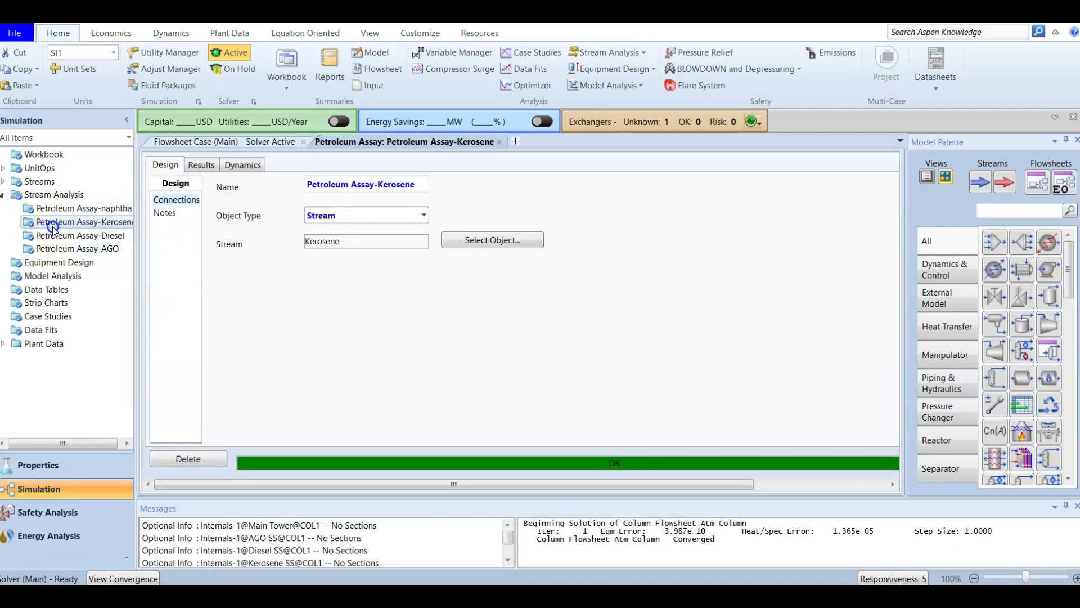
click(201, 165)
click(288, 192)
scroll(313, 241, down, 5)
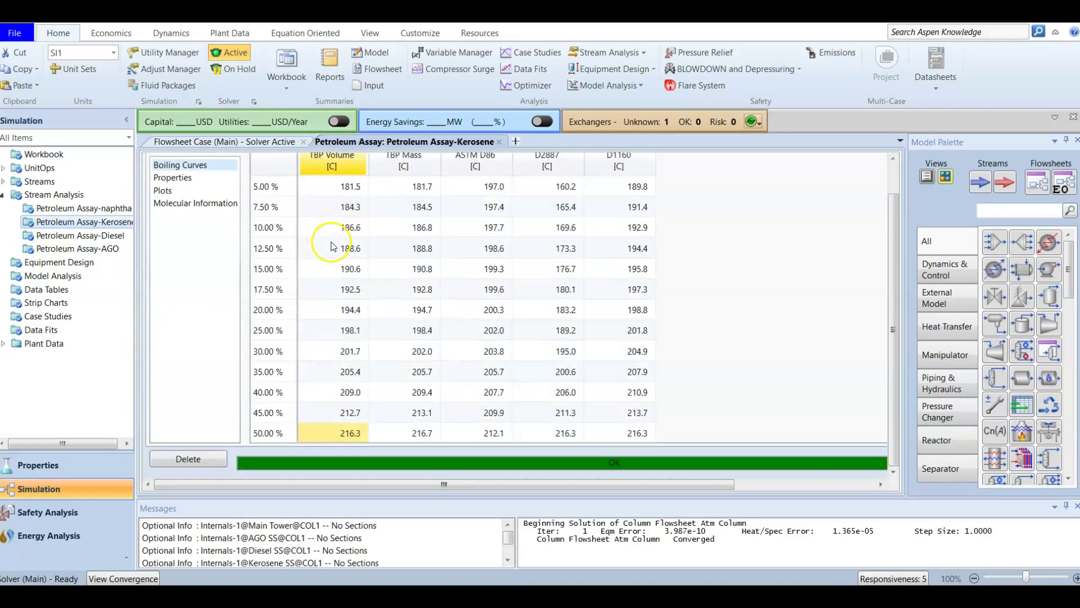
scroll(333, 317, down, 3)
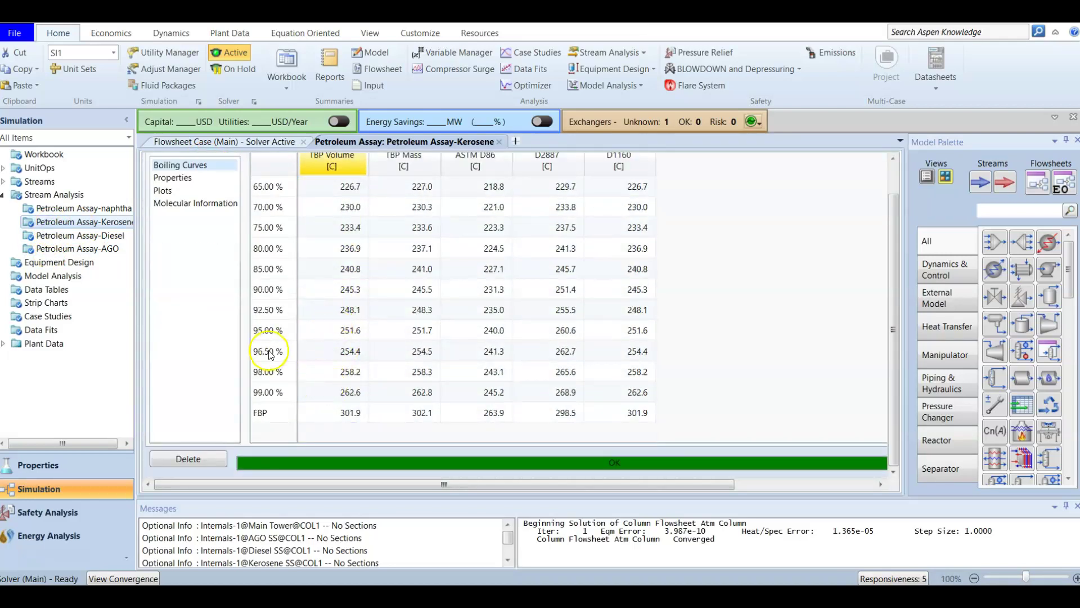
click(342, 333)
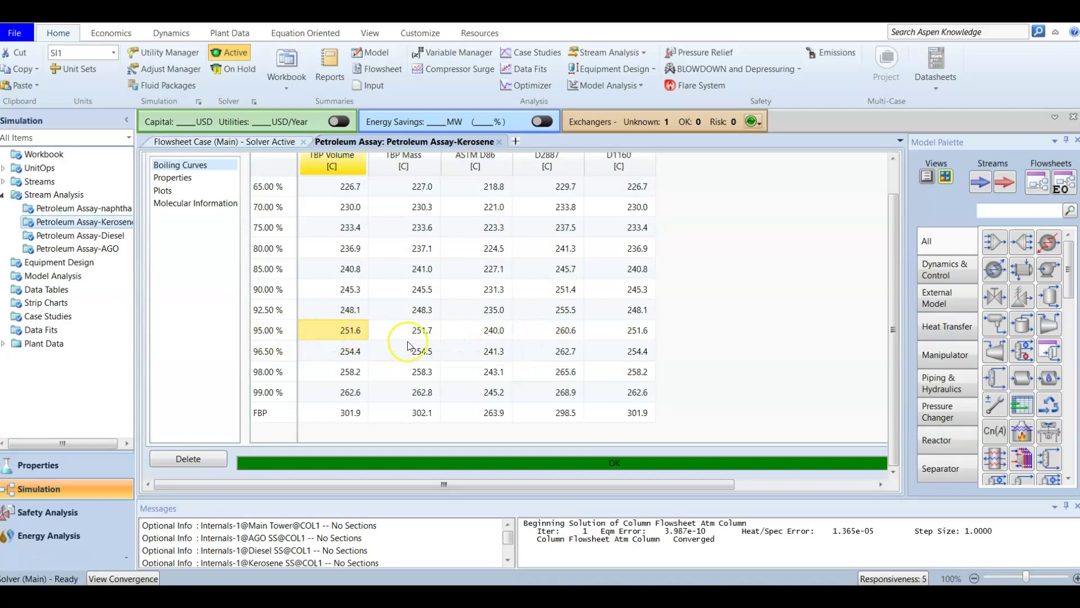
scroll(408, 344, up, 2)
scroll(408, 345, up, 5)
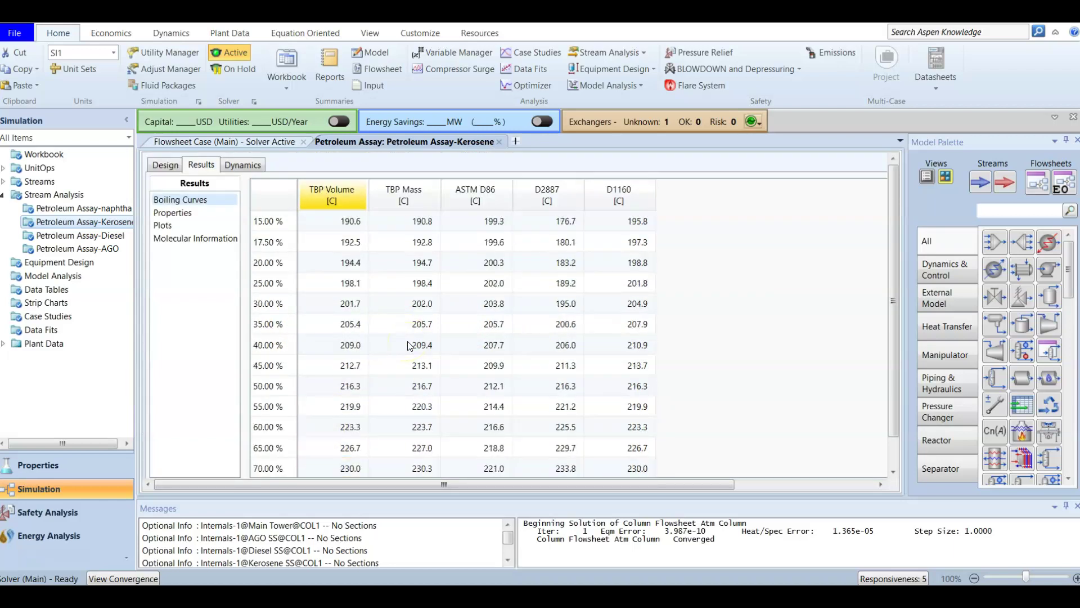
scroll(410, 344, up, 1)
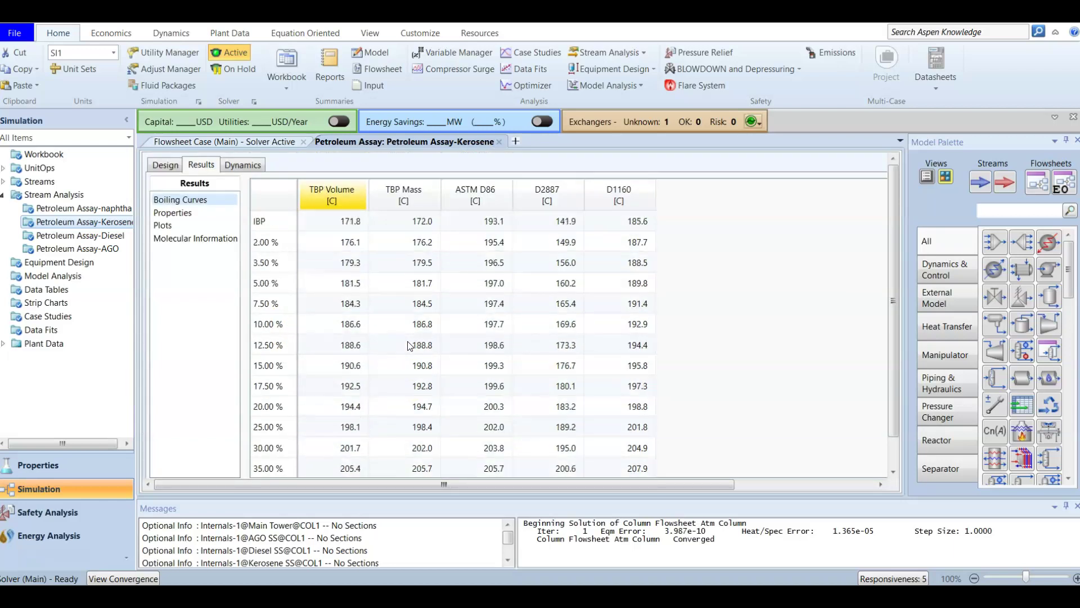
click(499, 141)
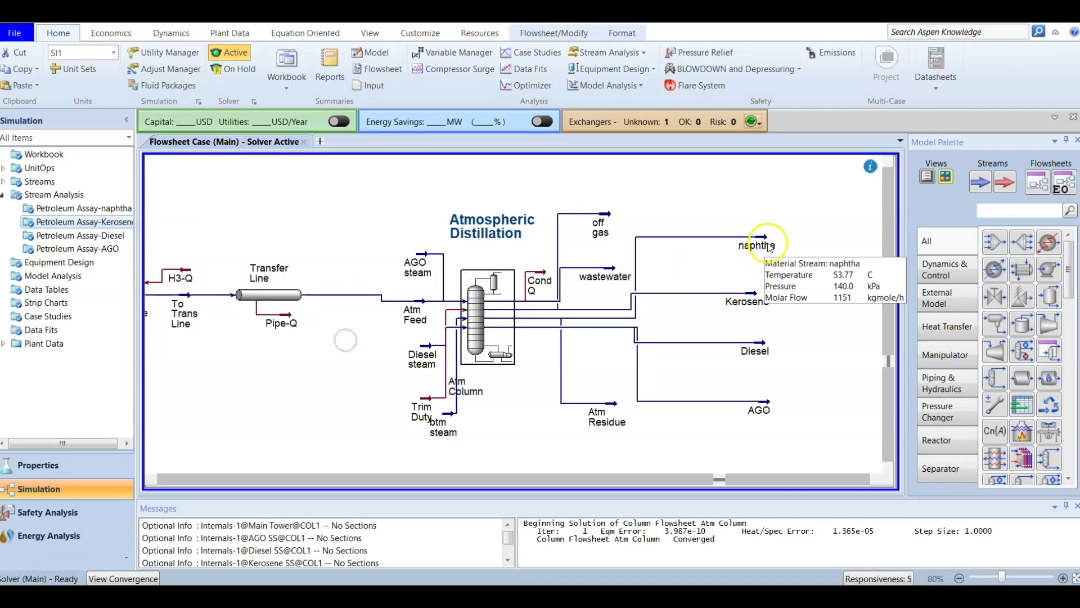
Review the material streams, energy streams and unit operations in the Workbook, and close it.
double_click(51, 154)
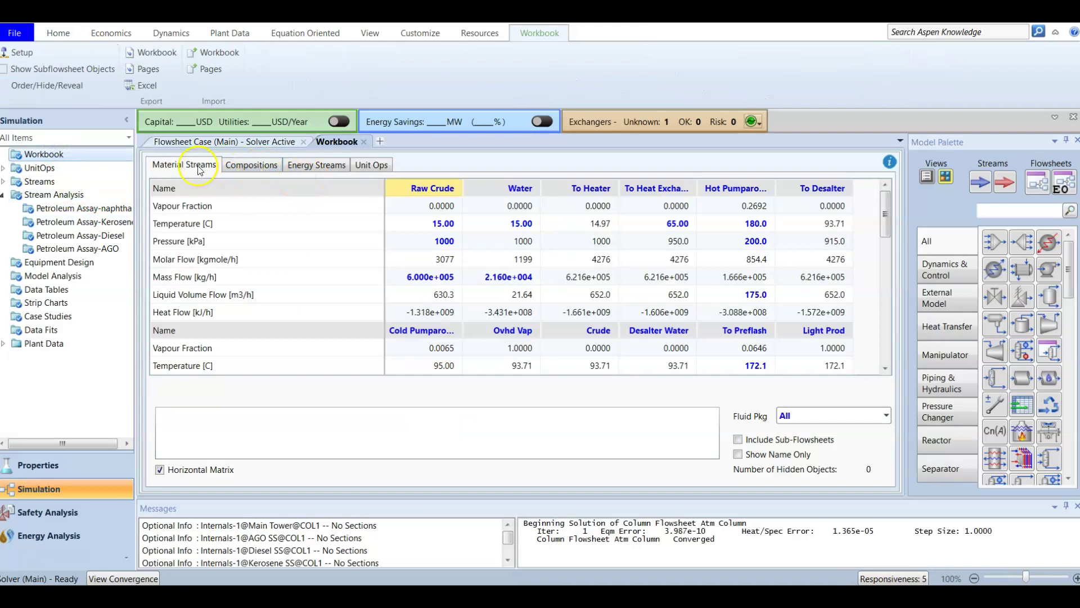
click(289, 165)
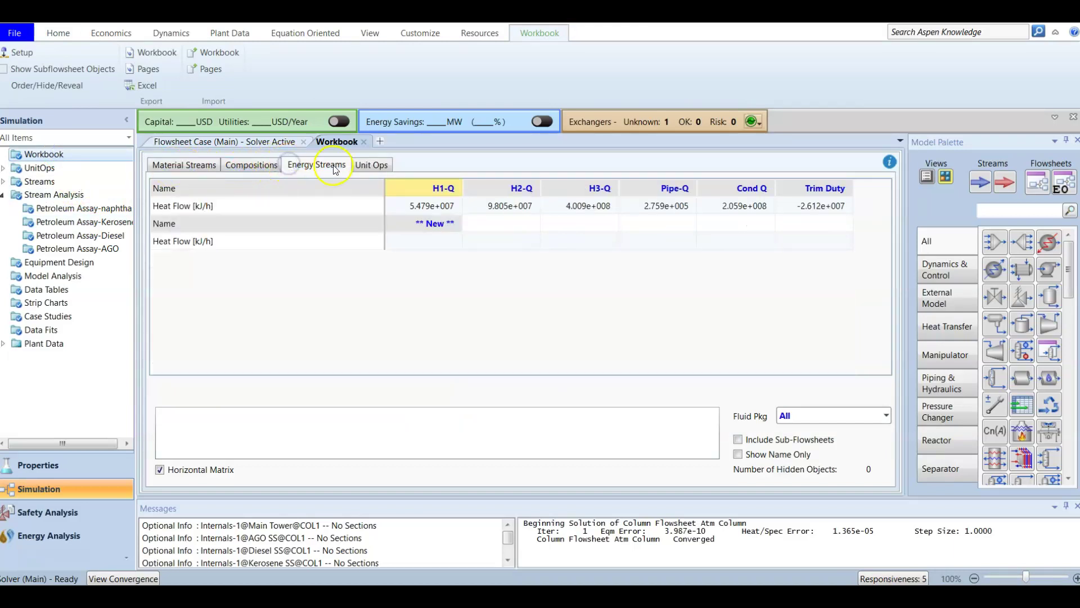
click(369, 164)
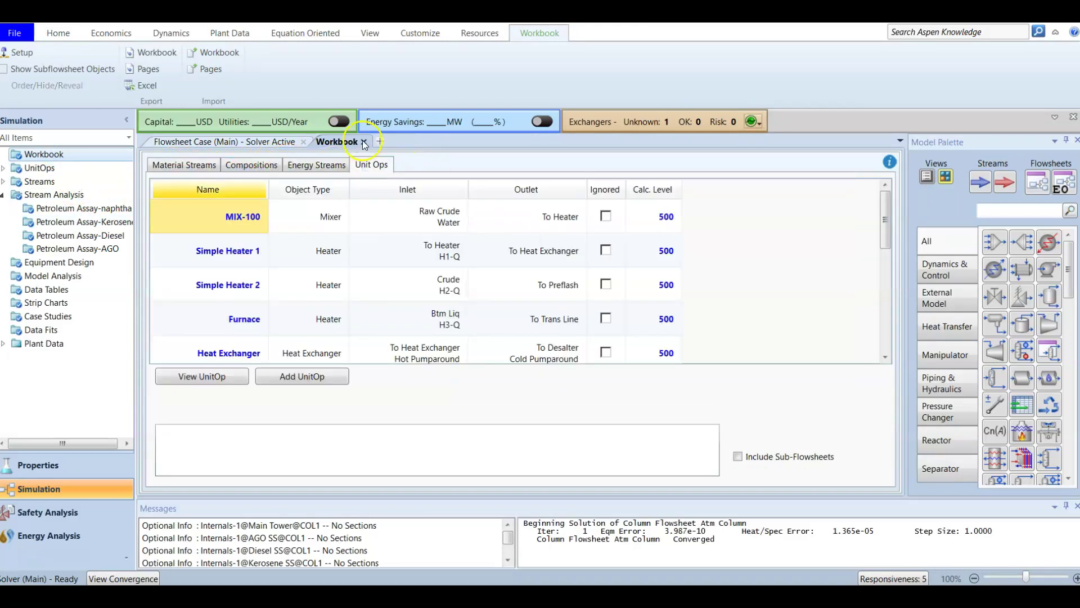
click(364, 142)
click(659, 196)
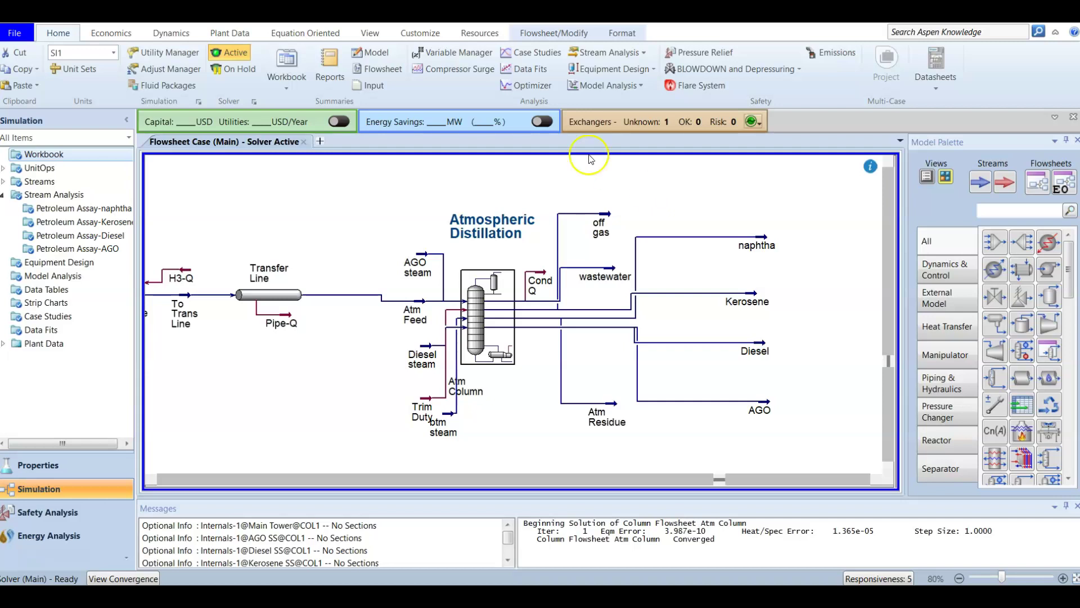
click(643, 51)
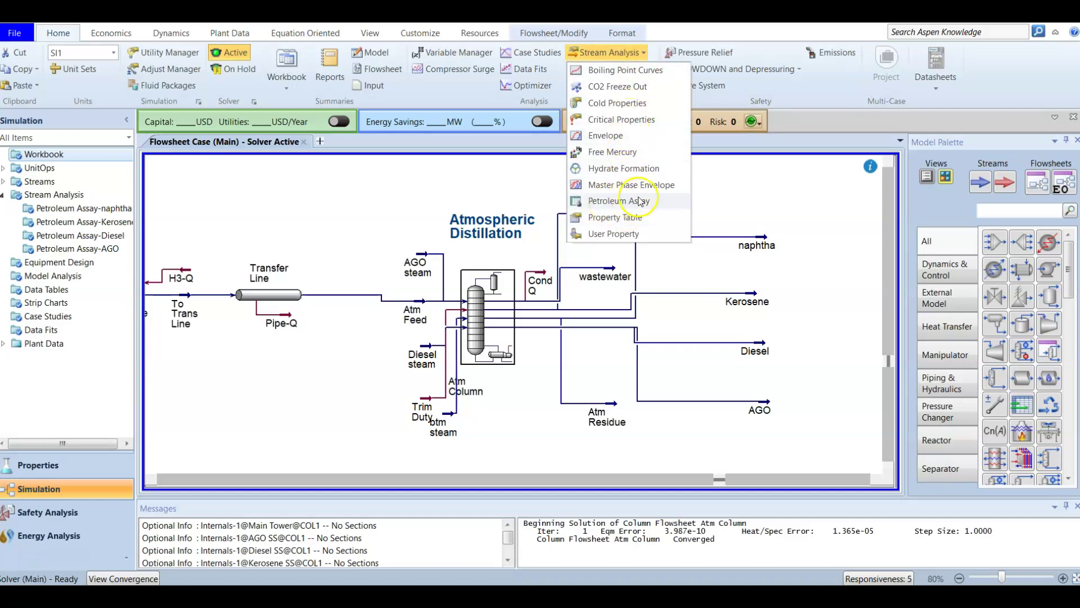
click(409, 221)
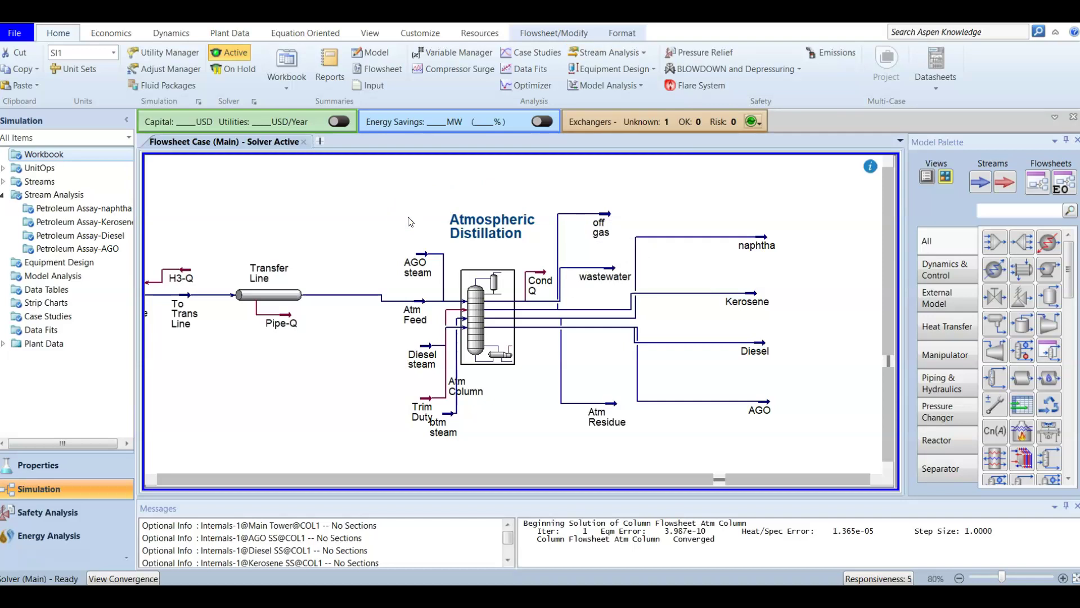
Open the Atm Column and review its specification monitor and the feed and product flows in the performance summary.
double_click(480, 312)
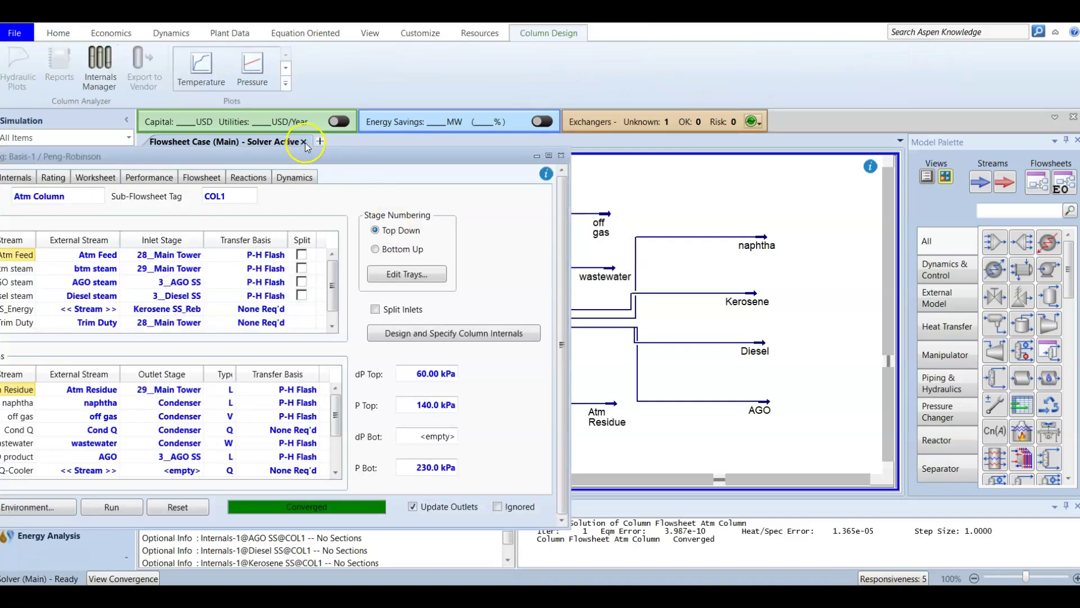
drag(280, 156, 555, 121)
click(175, 192)
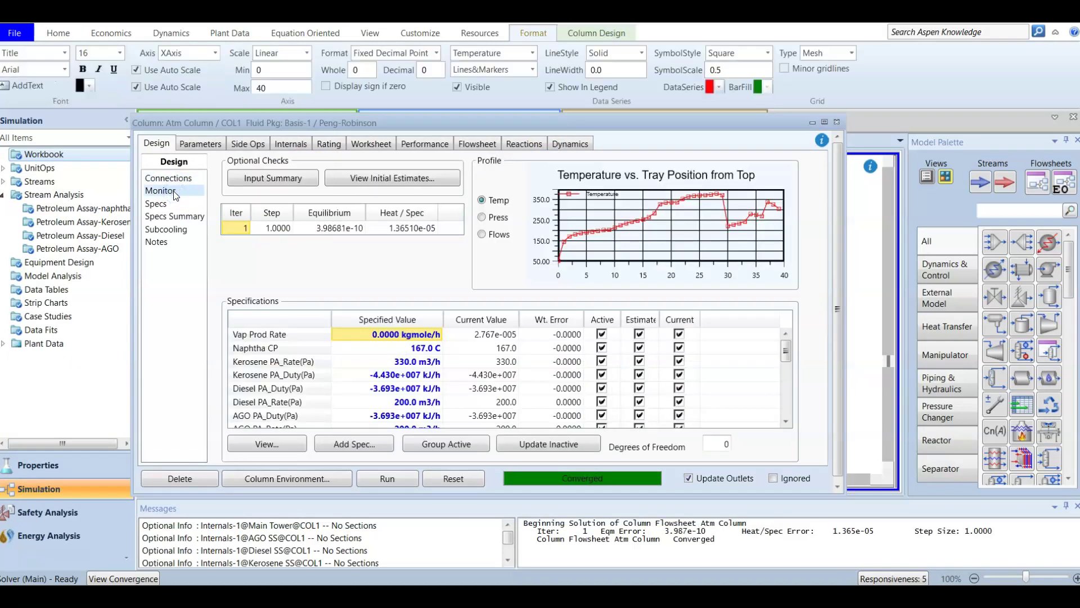
click(415, 145)
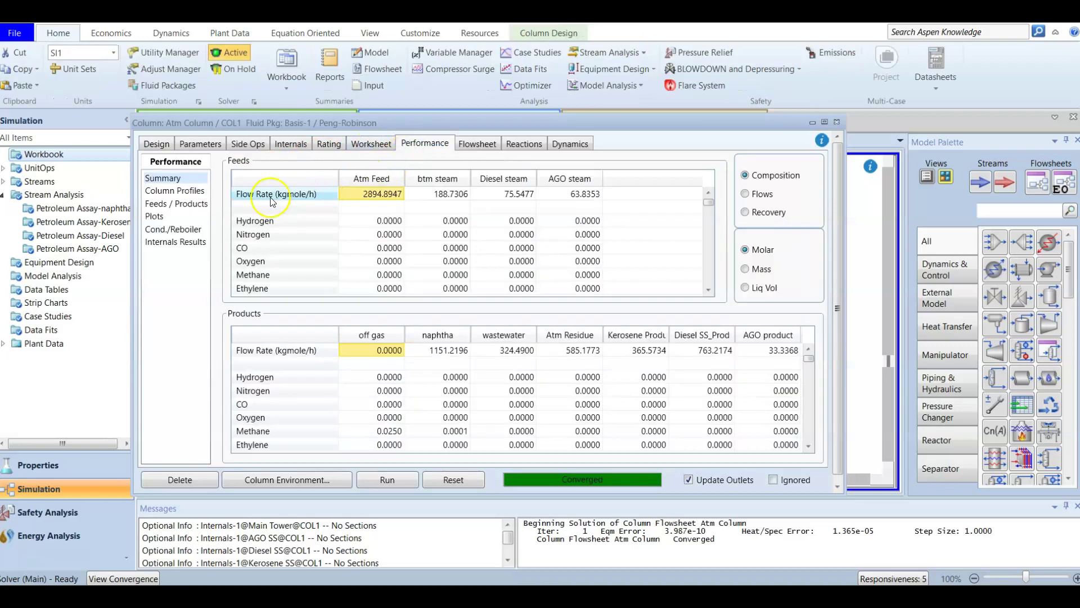
scroll(510, 250, down, 2)
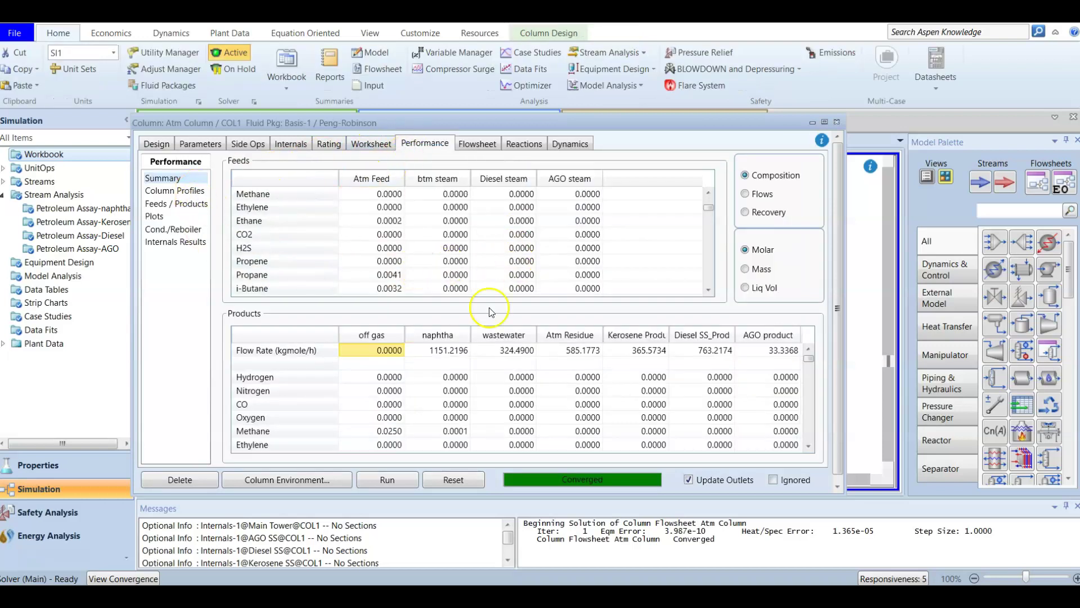